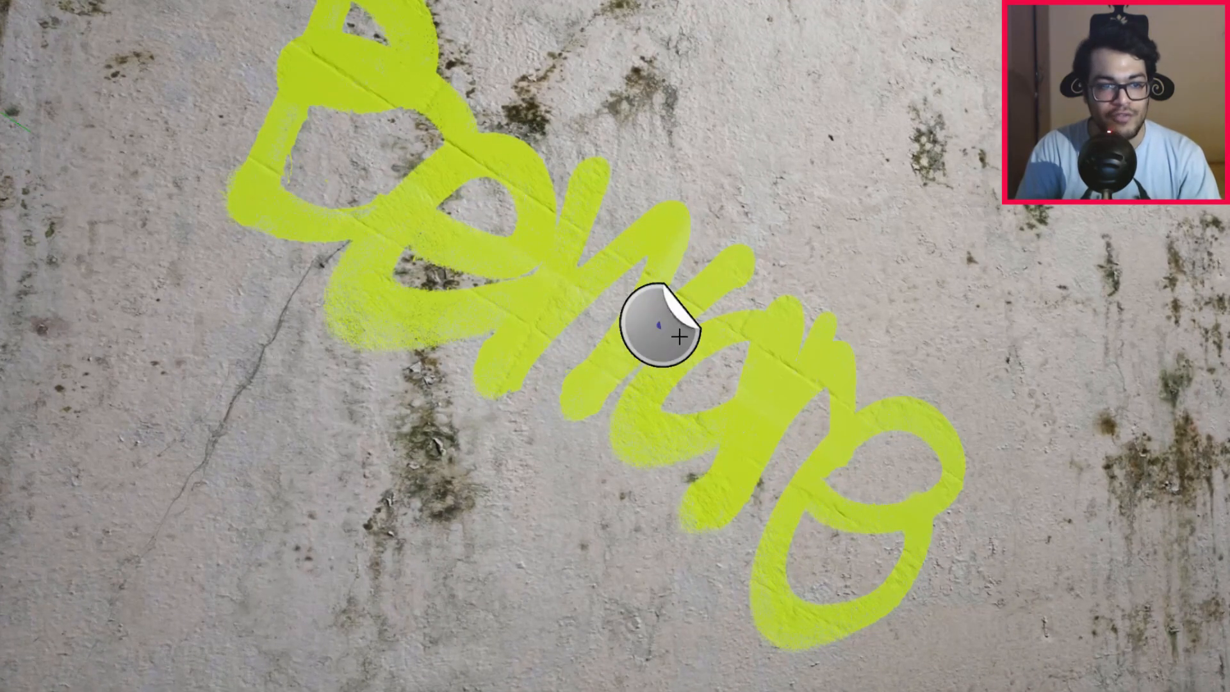
{"action": "left_click_drag", "start_coordinate": [681, 339], "coordinate": [675, 333]}
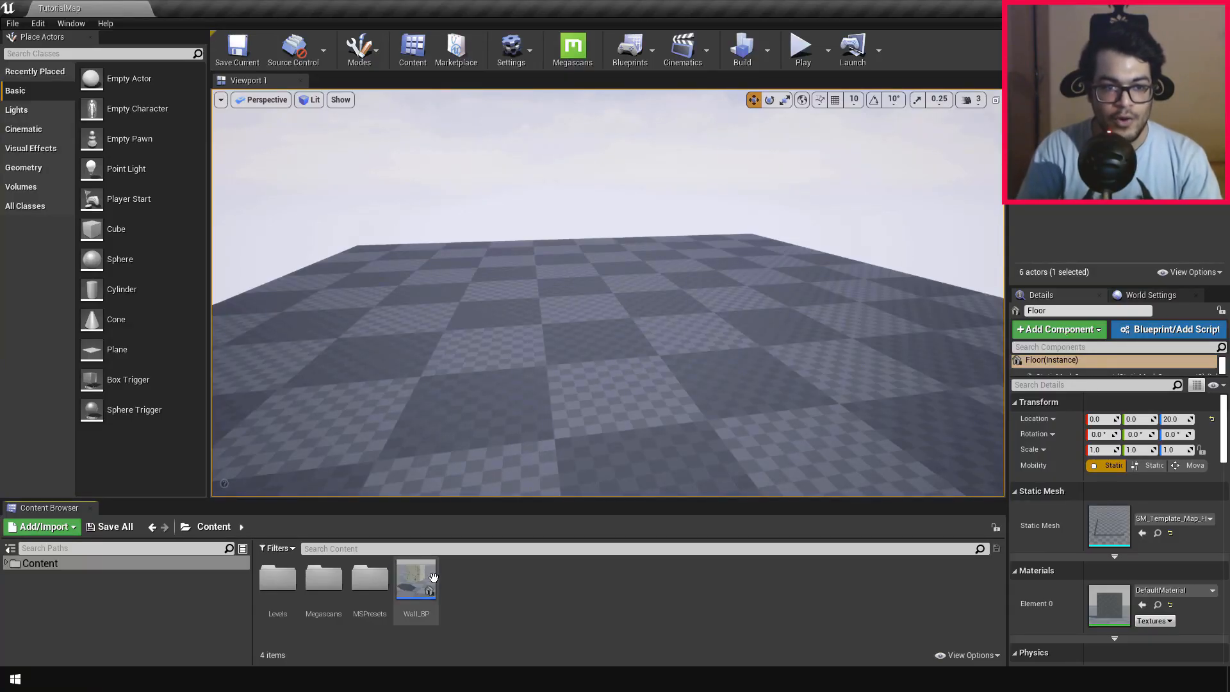
Step: Place the Wall_BP blueprint on the floor and raise it to a Z location of about 64
{"action": "left_click_drag", "start_coordinate": [433, 577], "coordinate": [602, 337]}
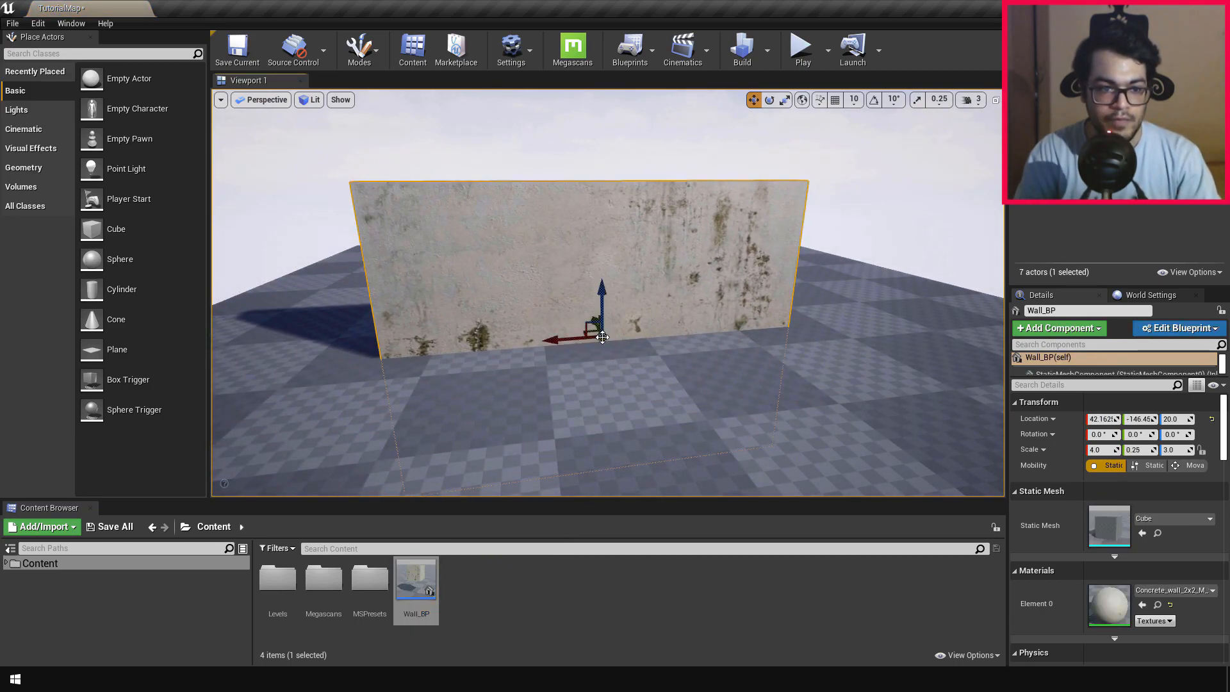
{"action": "left_click_drag", "start_coordinate": [597, 291], "coordinate": [616, 241]}
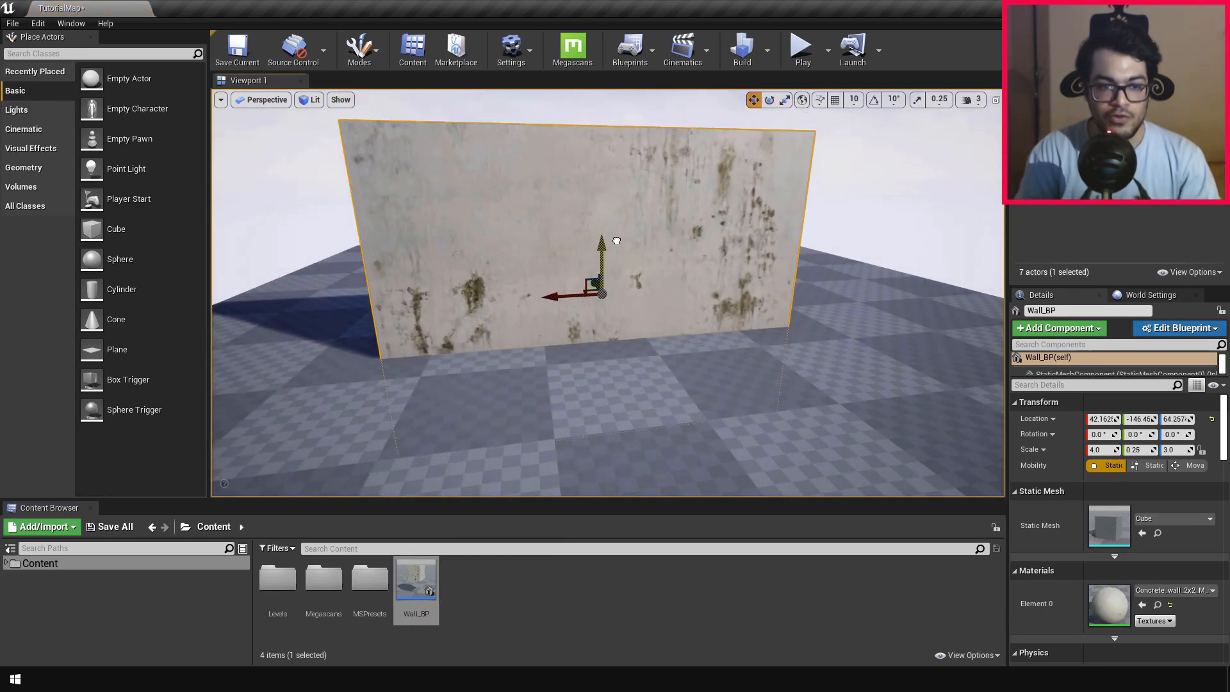
{"action": "key", "text": "w"}
{"action": "right_click_drag", "start_coordinate": [642, 382], "coordinate": [737, 367]}
{"action": "key", "text": "s"}
{"action": "key", "text": "a"}
{"action": "key", "text": "w"}
{"action": "key", "text": "s"}
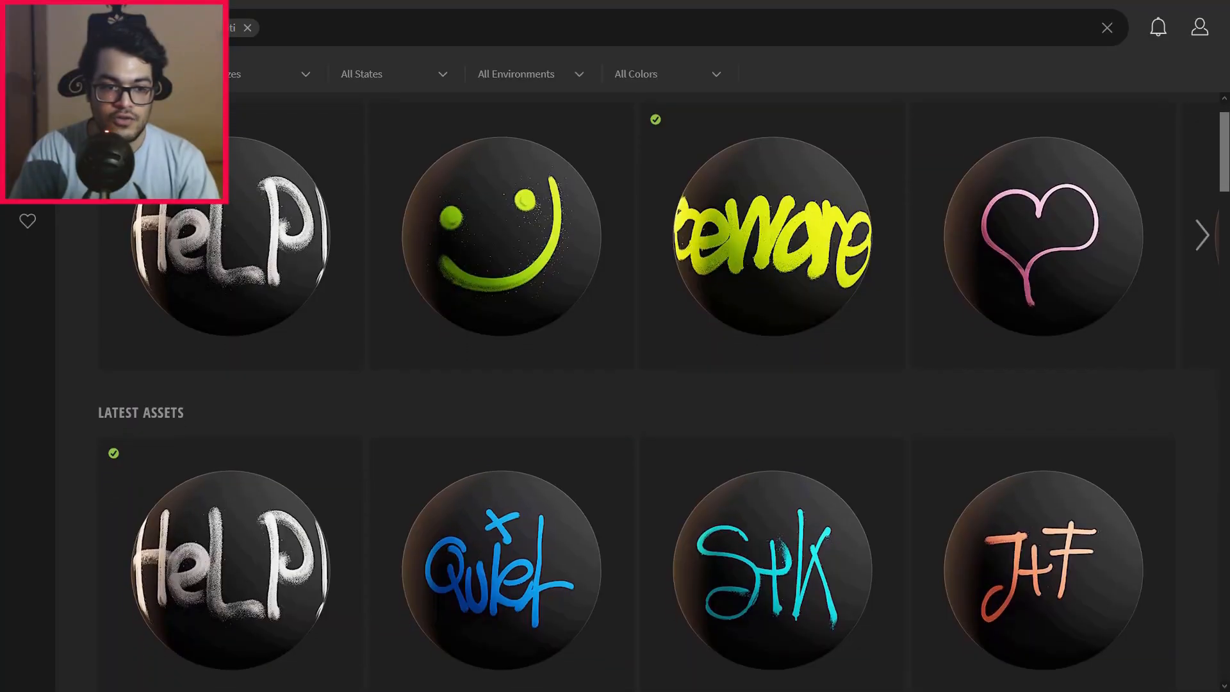
Step: Switch to the Quixel Megascans library and examine the available graffiti decals
{"action": "scroll", "coordinate": [615, 384], "scroll_direction": "down", "scroll_amount": 1}
{"action": "scroll", "coordinate": [615, 384], "scroll_direction": "down", "scroll_amount": 4}
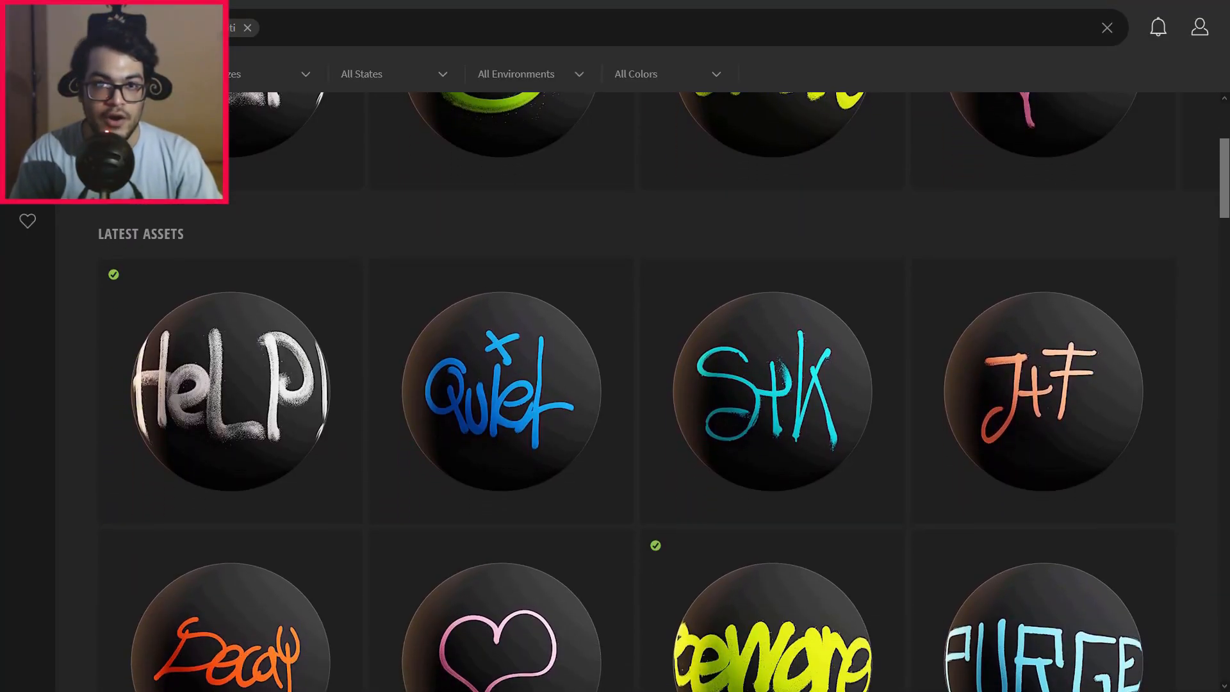
{"action": "scroll", "coordinate": [615, 384], "scroll_direction": "down", "scroll_amount": 4}
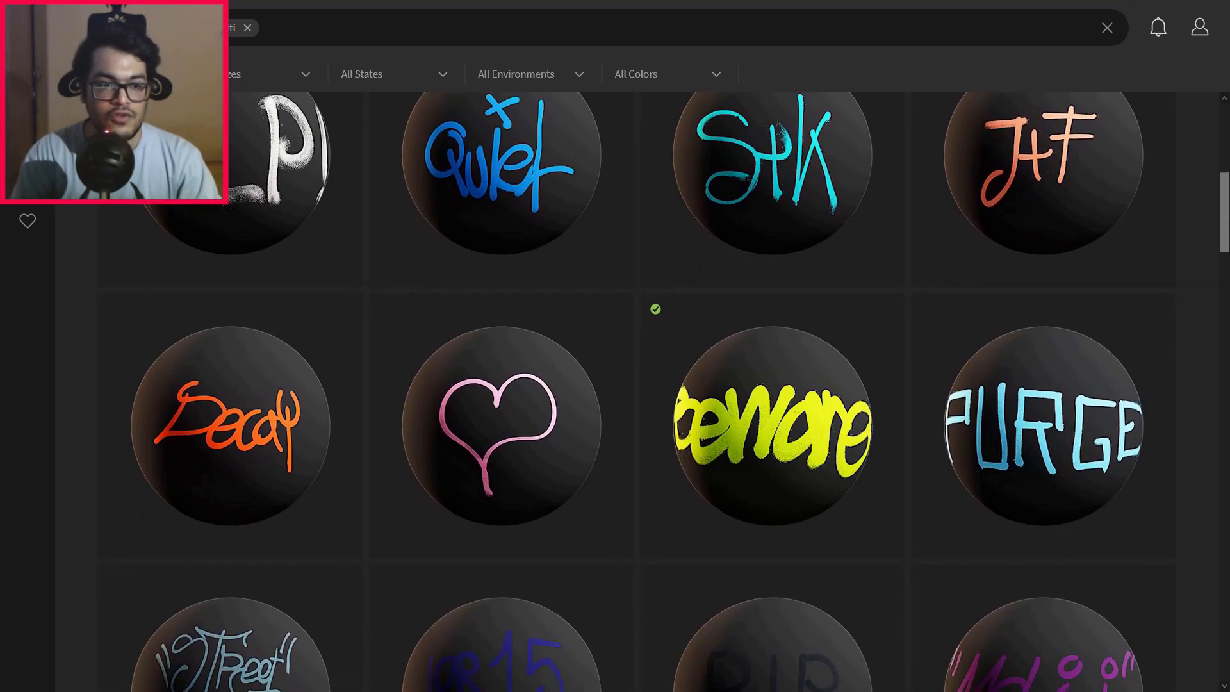
{"action": "scroll", "coordinate": [615, 384], "scroll_direction": "down", "scroll_amount": 4}
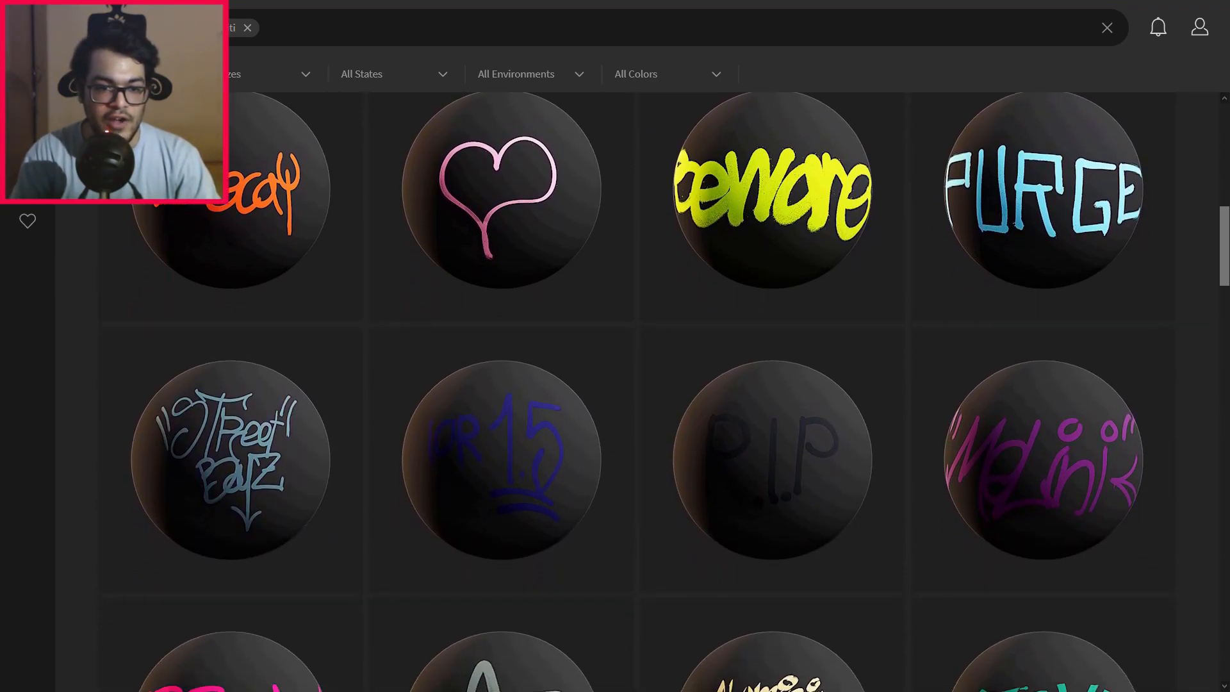
{"action": "scroll", "coordinate": [615, 384], "scroll_direction": "down", "scroll_amount": 4}
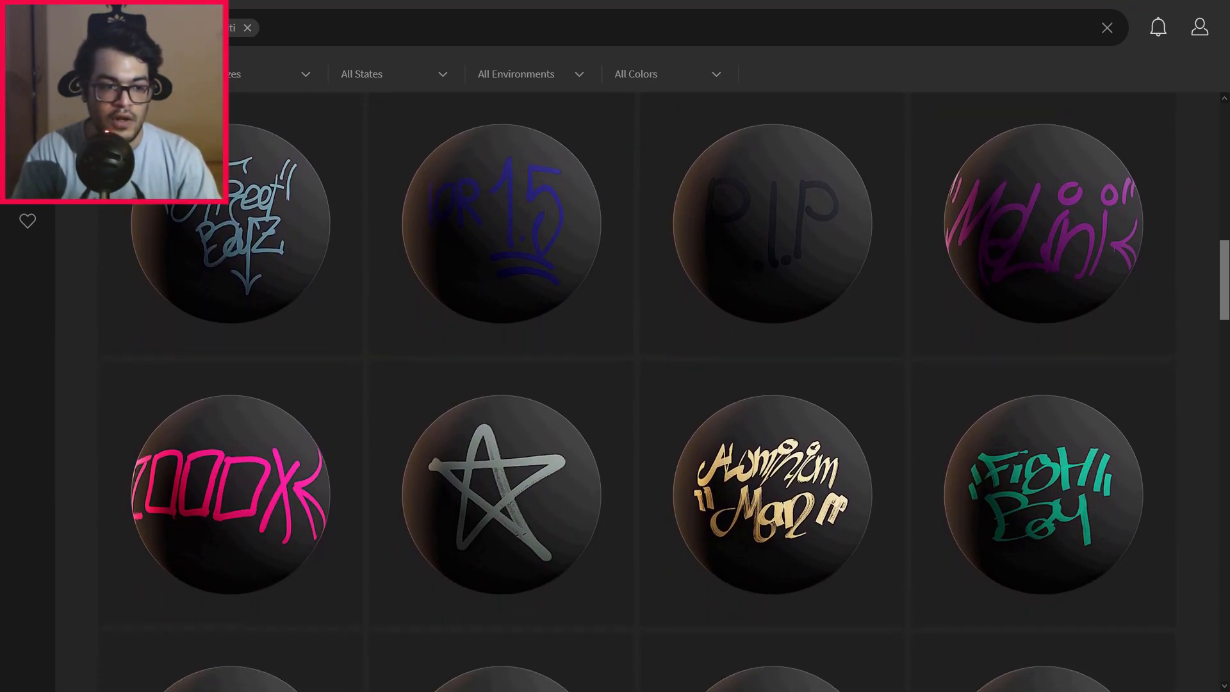
{"action": "scroll", "coordinate": [615, 384], "scroll_direction": "down", "scroll_amount": 4}
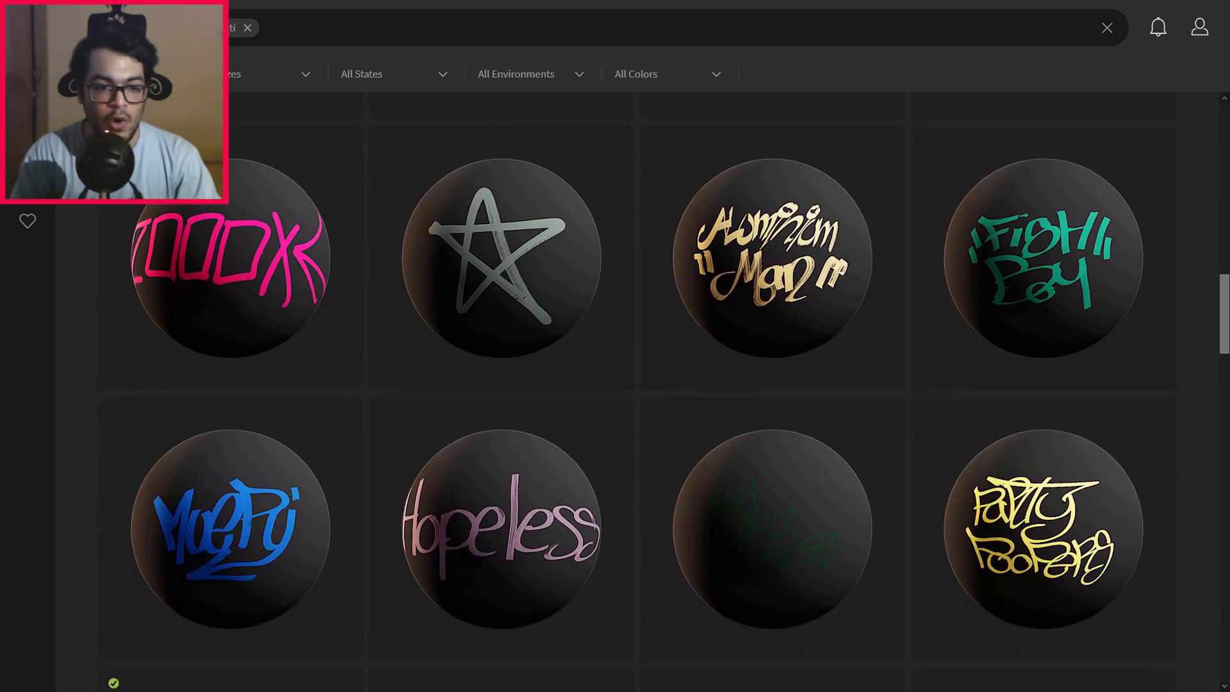
{"action": "scroll", "coordinate": [615, 385], "scroll_direction": "down", "scroll_amount": 4}
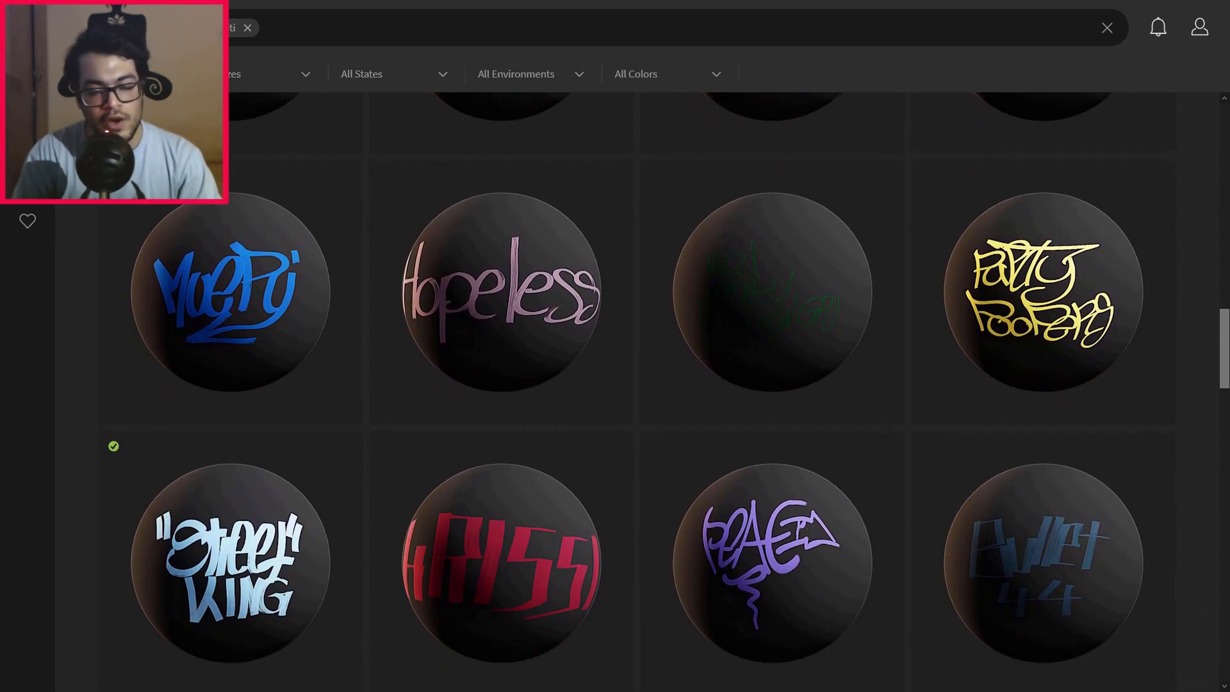
{"action": "scroll", "coordinate": [615, 384], "scroll_direction": "down", "scroll_amount": 3}
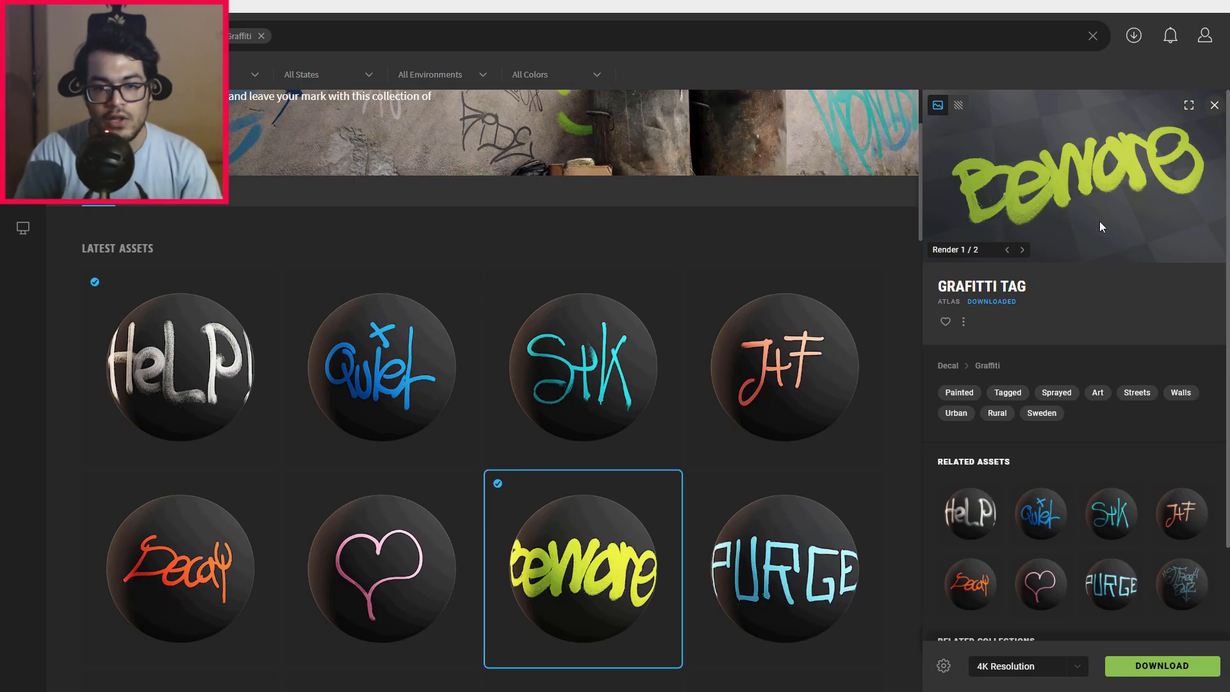
Step: Download the green Beware graffiti tag at 4K resolution and export it and the HELP! tag to Unreal Engine
{"action": "left_click", "coordinate": [1139, 666]}
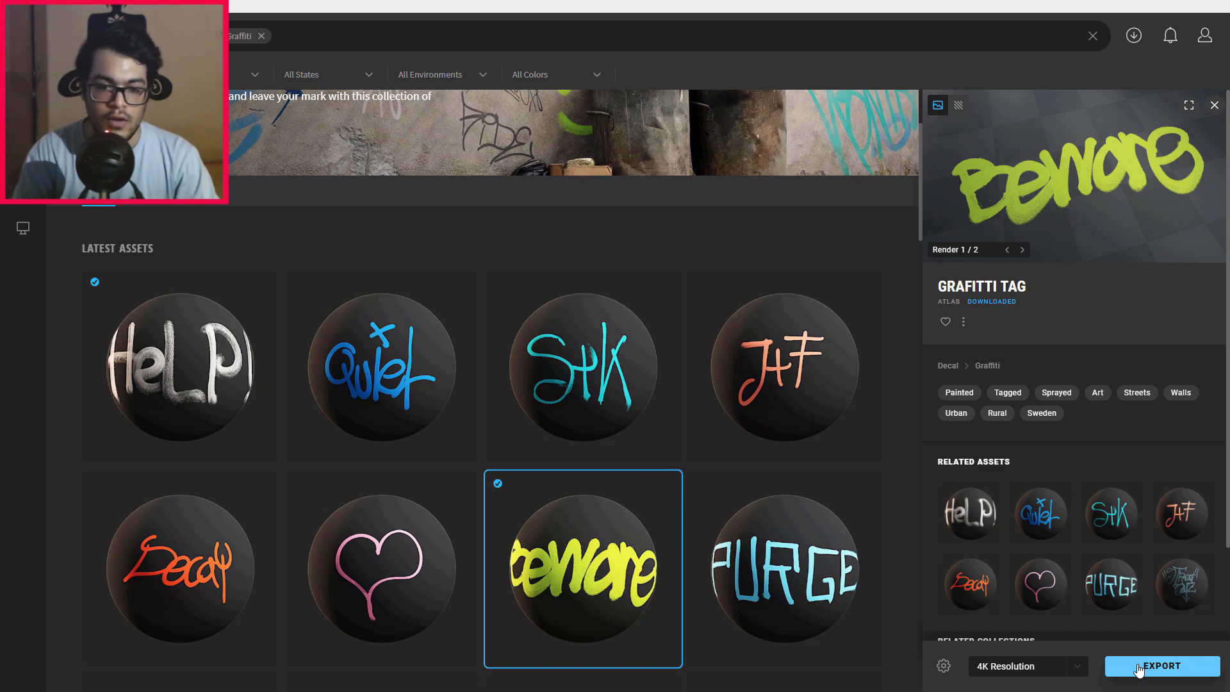
{"action": "left_click", "coordinate": [1137, 668]}
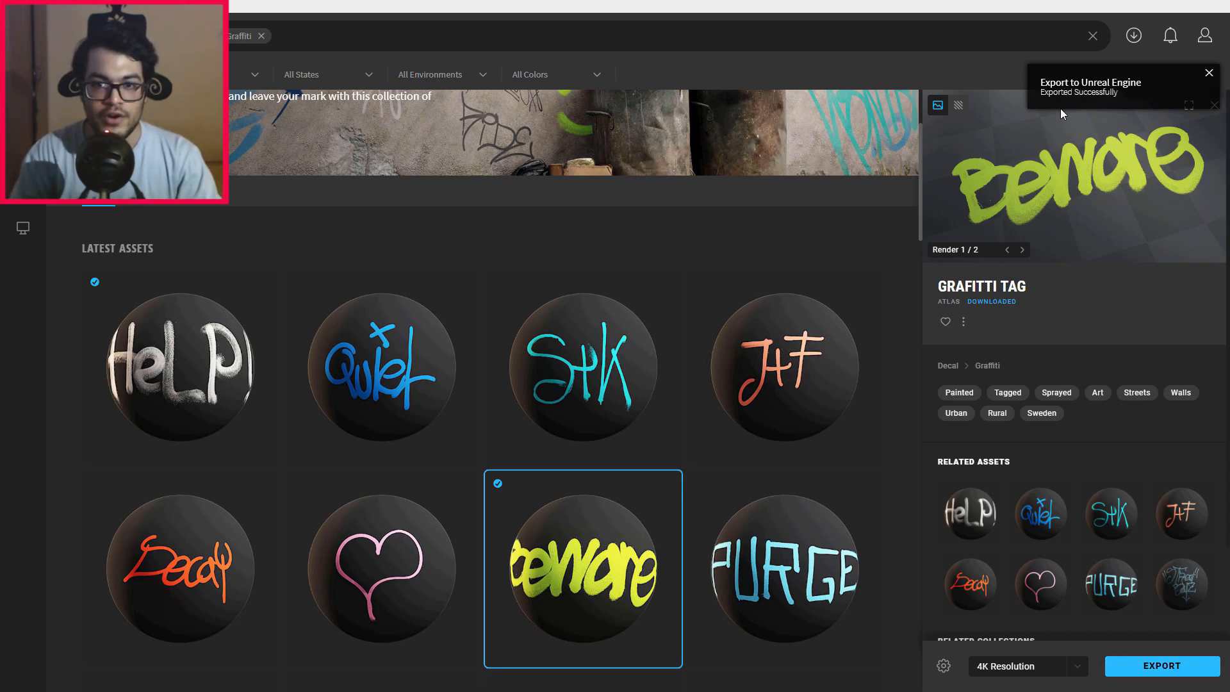
{"action": "left_click", "coordinate": [159, 373]}
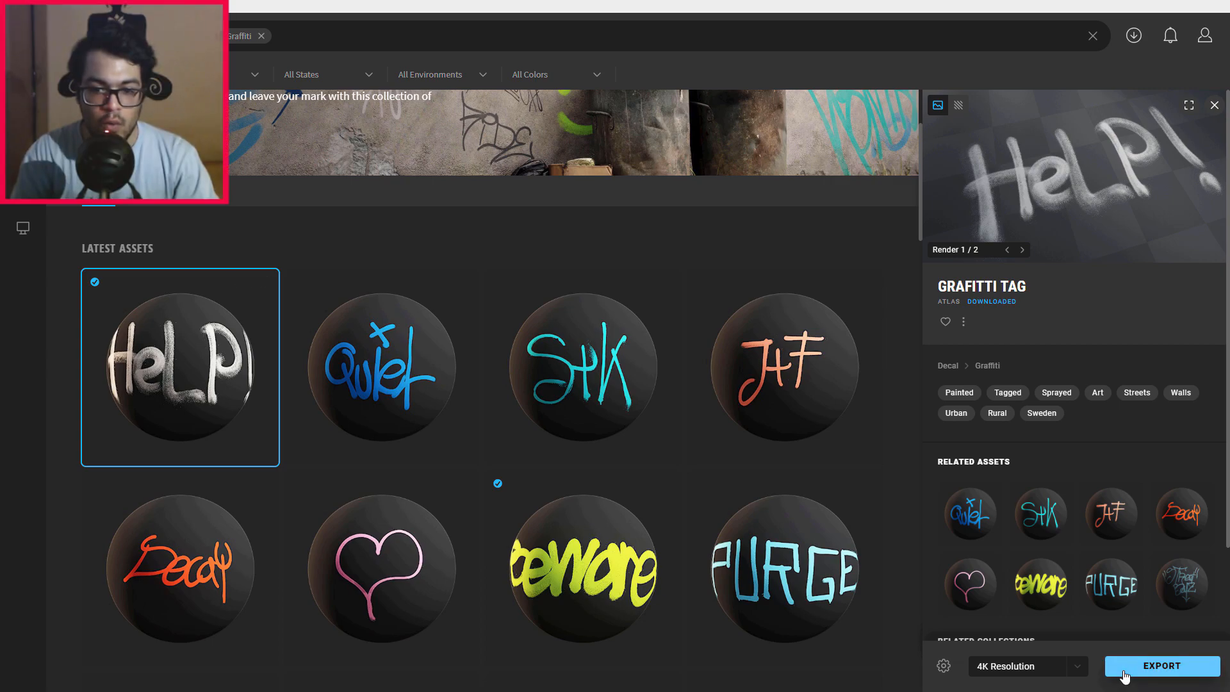
{"action": "left_click", "coordinate": [1123, 671]}
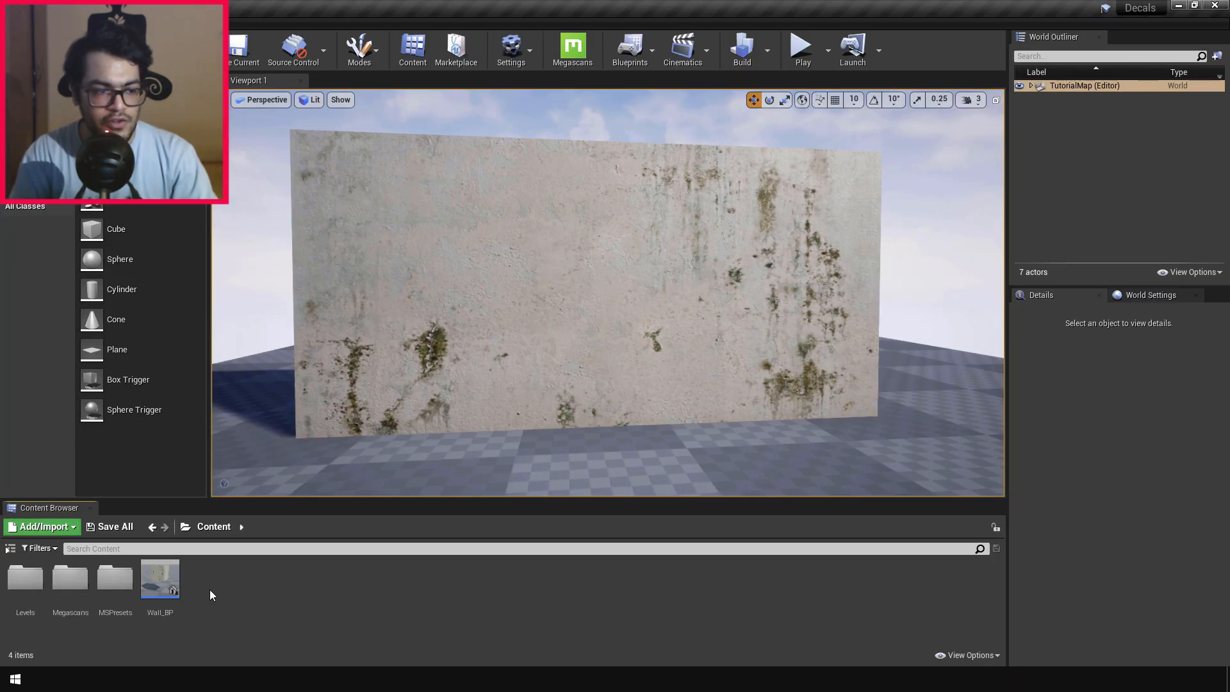
Step: Switch to Unreal Editor and look through both imported graffiti tag folders under Megascans > Atlases
{"action": "double_click", "coordinate": [71, 590]}
{"action": "double_click", "coordinate": [29, 588]}
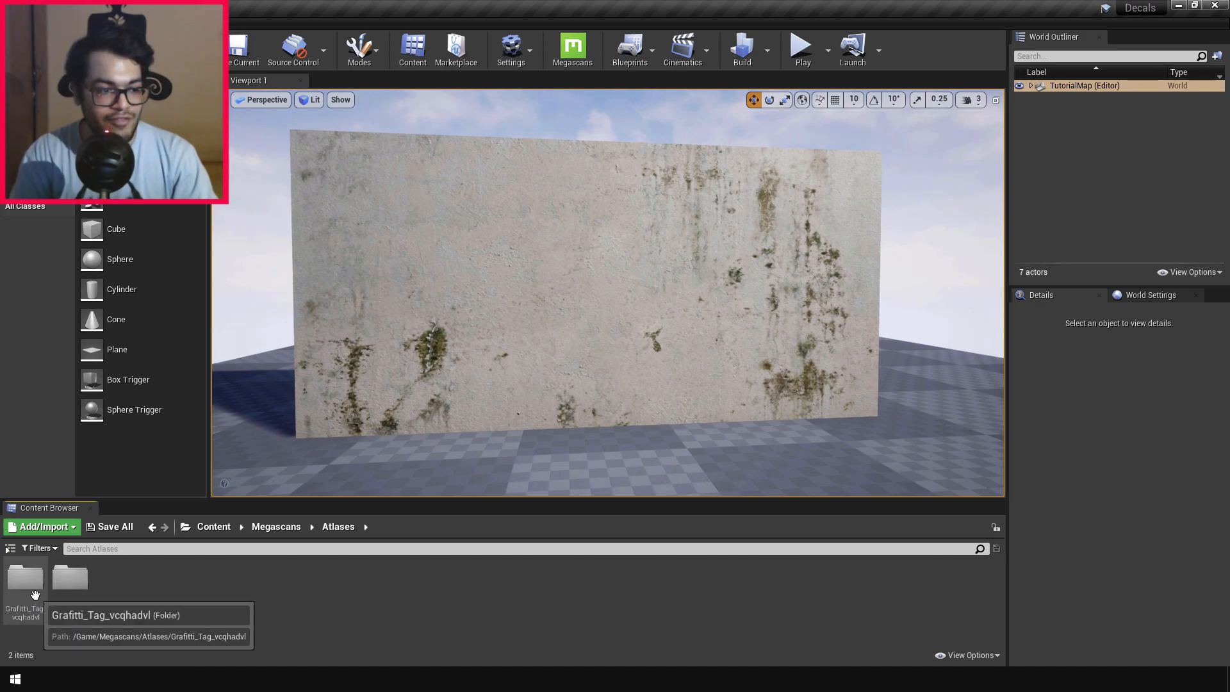
{"action": "double_click", "coordinate": [35, 594]}
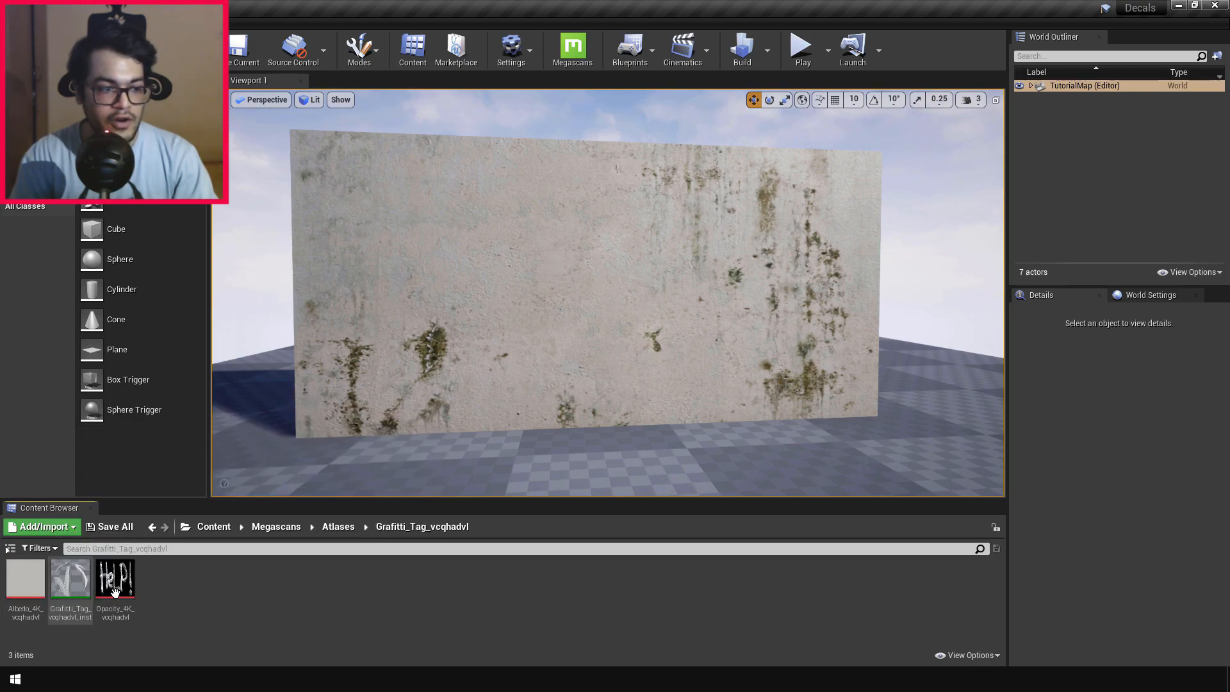
{"action": "left_click", "coordinate": [347, 527]}
{"action": "double_click", "coordinate": [70, 578]}
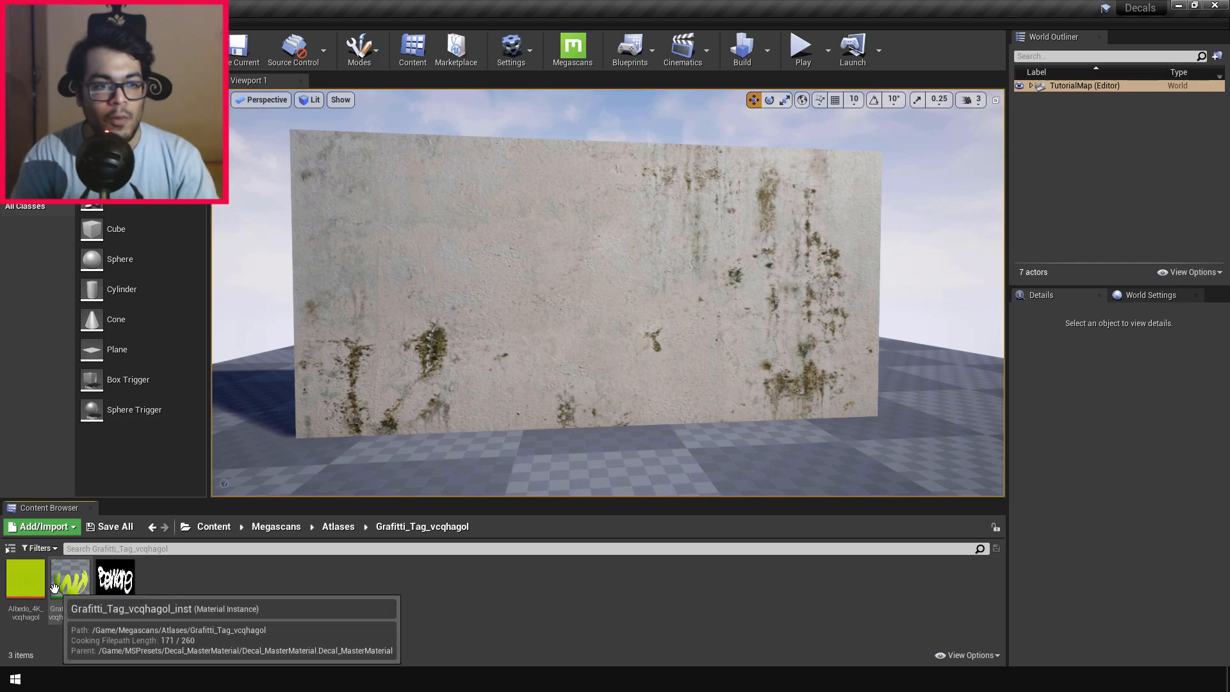
Step: Inspect the material instances of the Beware and HELP! tags and their opacity textures
{"action": "double_click", "coordinate": [70, 578]}
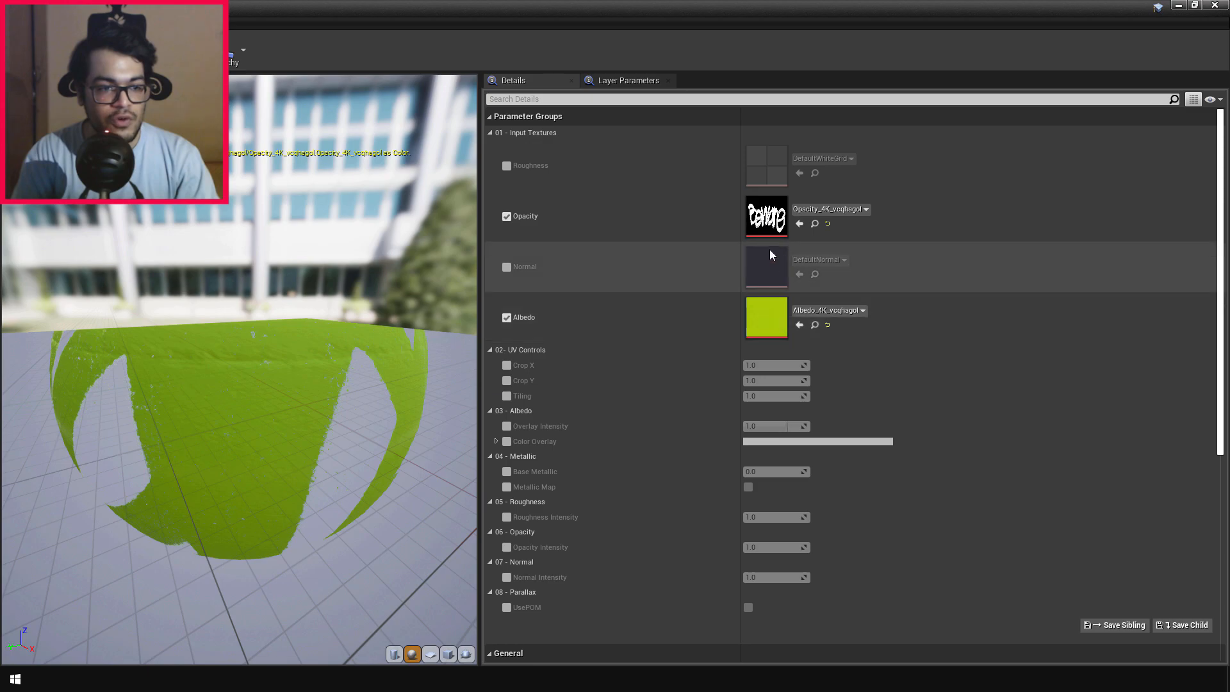
{"action": "double_click", "coordinate": [767, 217]}
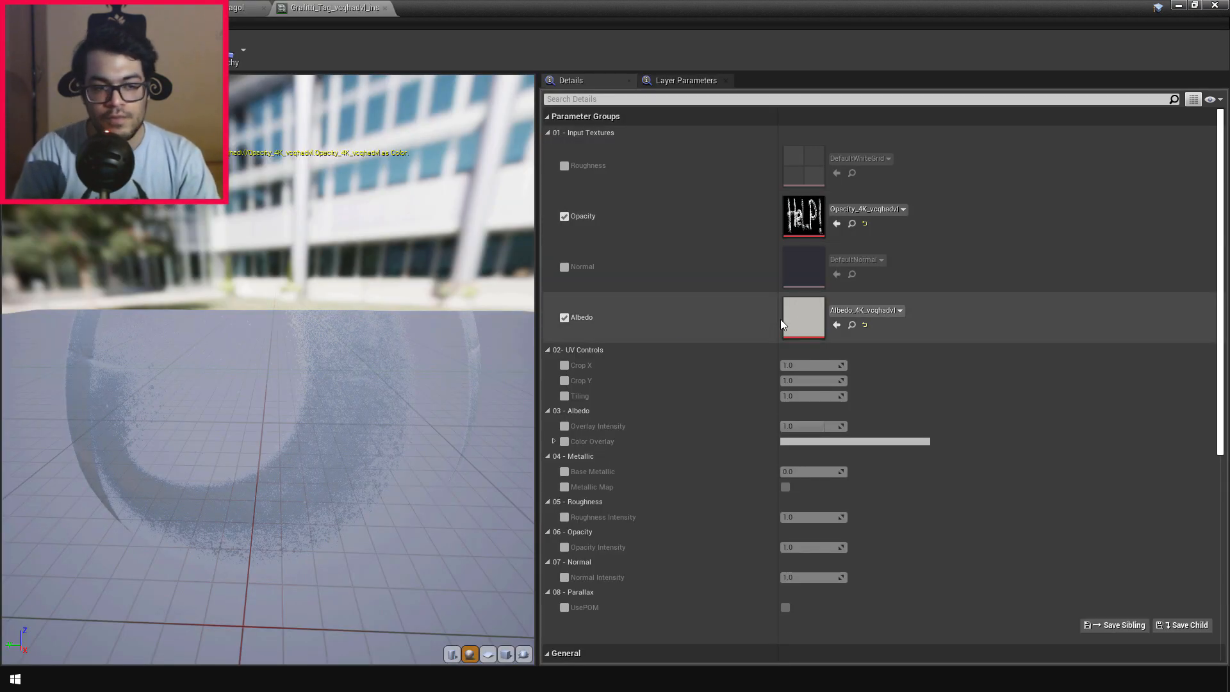
{"action": "double_click", "coordinate": [800, 224]}
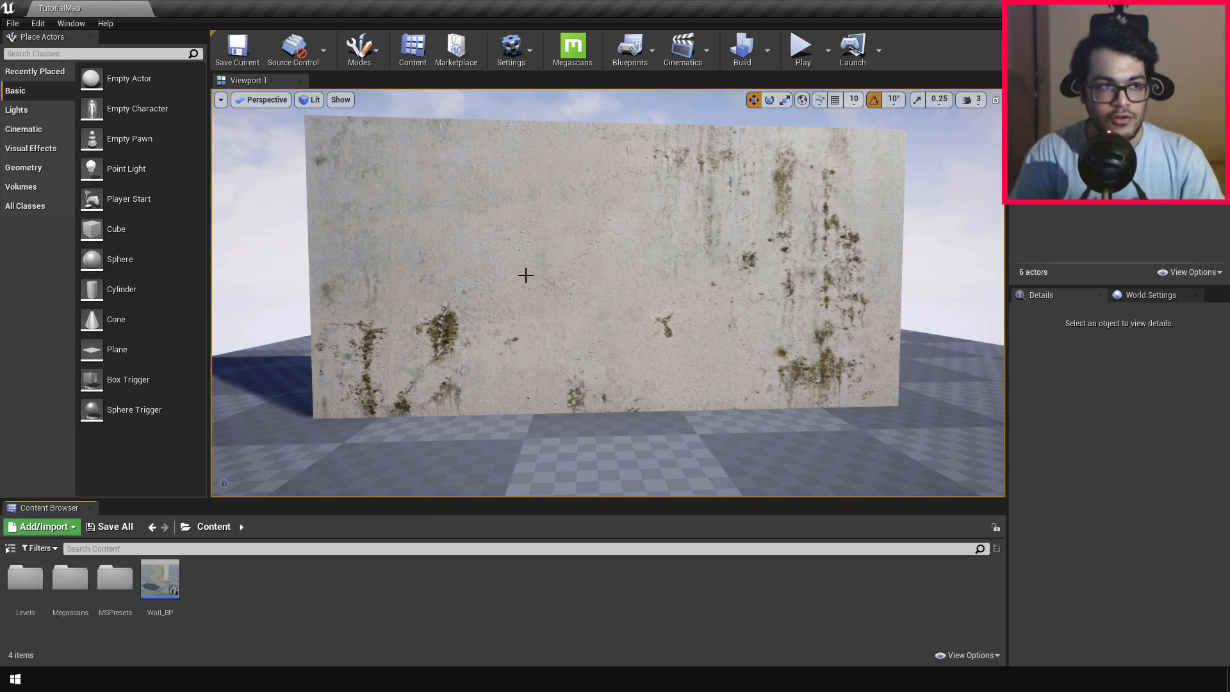
Step: Search the placeable actors for "decal" and add a Decal actor to the level in front of the wall
{"action": "left_click", "coordinate": [154, 54]}
{"action": "type", "text": "decal"}
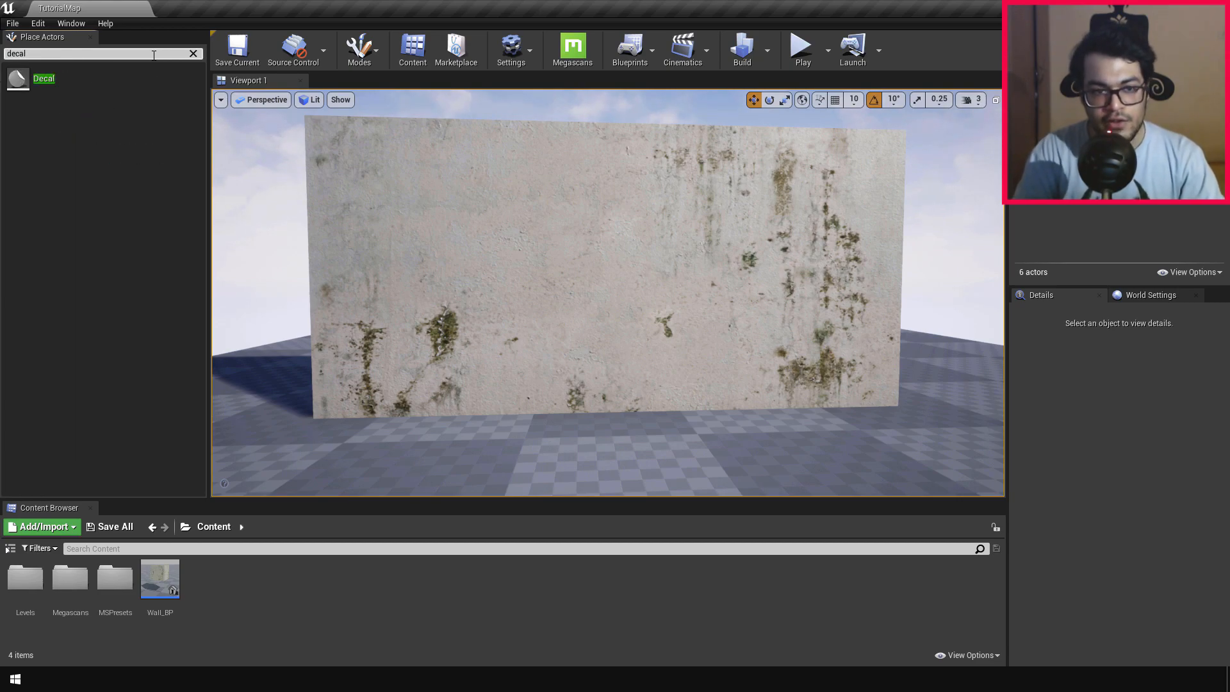
{"action": "left_click", "coordinate": [92, 78]}
{"action": "left_click_drag", "start_coordinate": [92, 79], "coordinate": [583, 374]}
{"action": "key", "text": "s"}
{"action": "right_click_drag", "start_coordinate": [583, 373], "coordinate": [481, 423]}
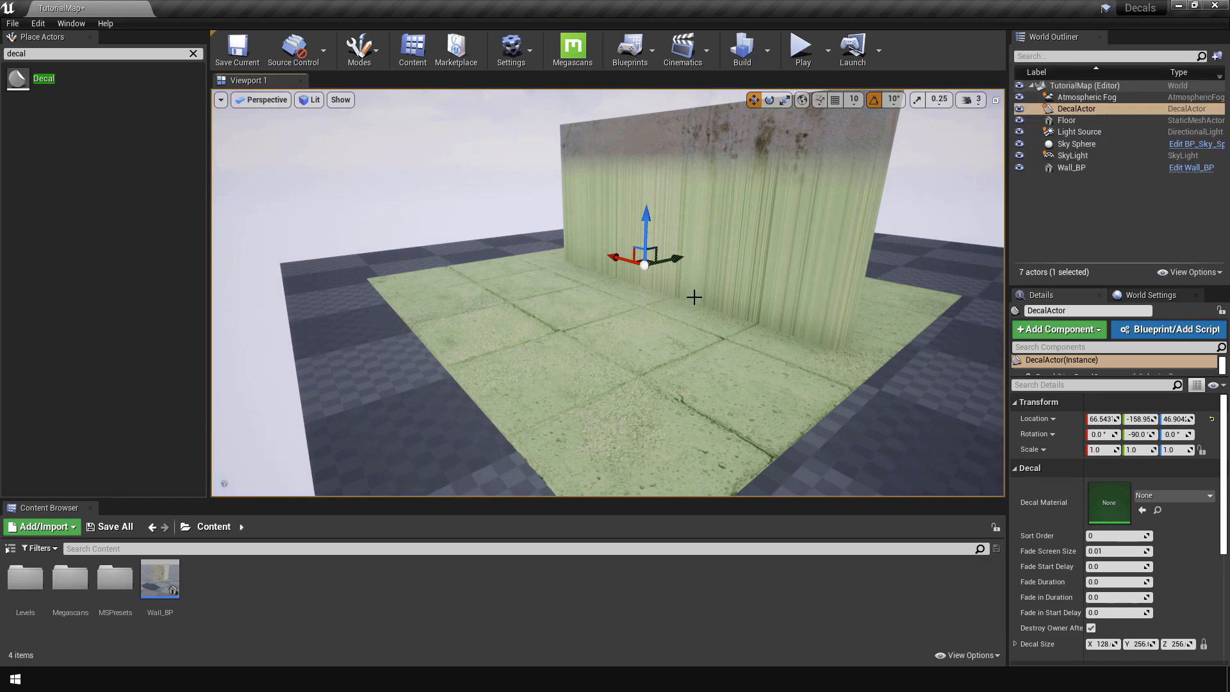
Step: Move the decal away from the wall to about Y -418 and Z 75, and show its projection bounds
{"action": "left_click_drag", "start_coordinate": [680, 261], "coordinate": [491, 341]}
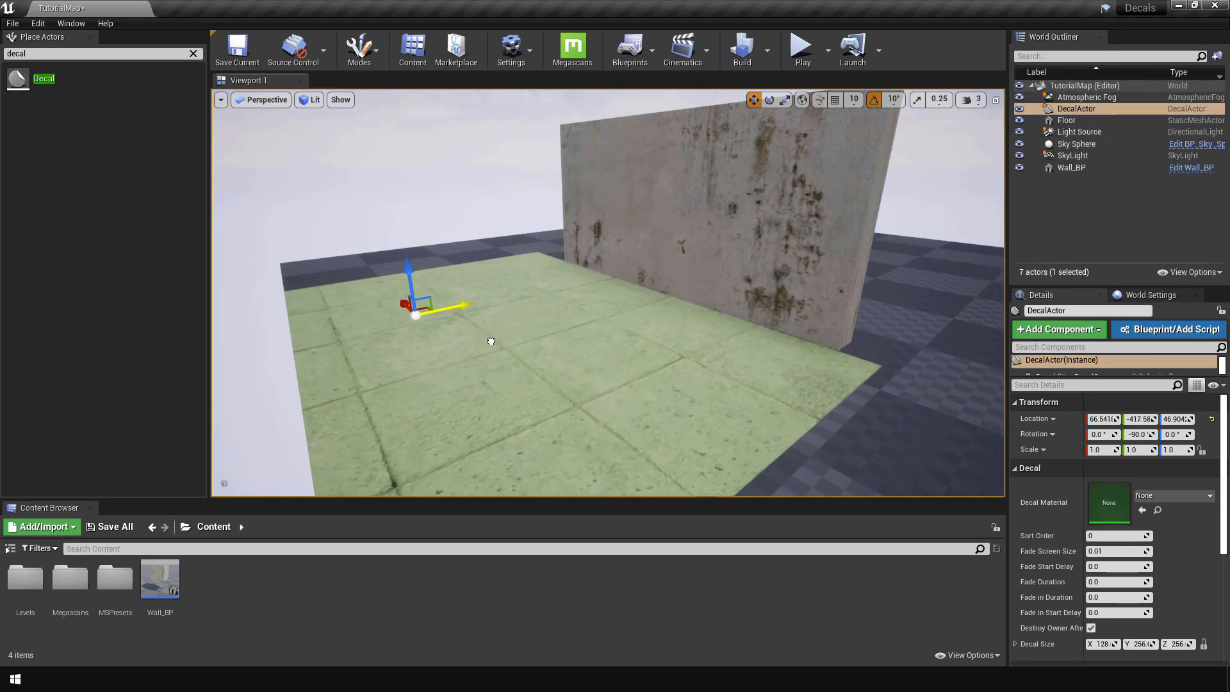
{"action": "key", "text": "w"}
{"action": "right_click_drag", "start_coordinate": [572, 339], "coordinate": [553, 360]}
{"action": "key", "text": "a"}
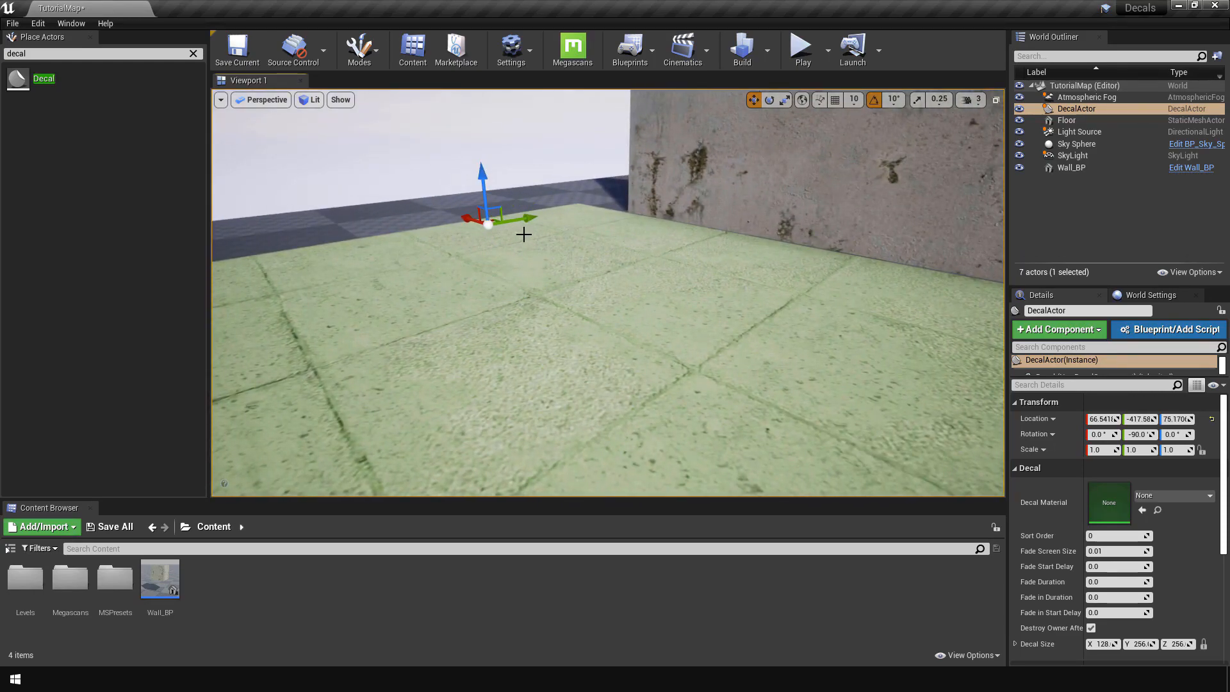
{"action": "key", "text": "g"}
{"action": "key", "text": "d"}
{"action": "right_click_drag", "start_coordinate": [580, 273], "coordinate": [711, 164]}
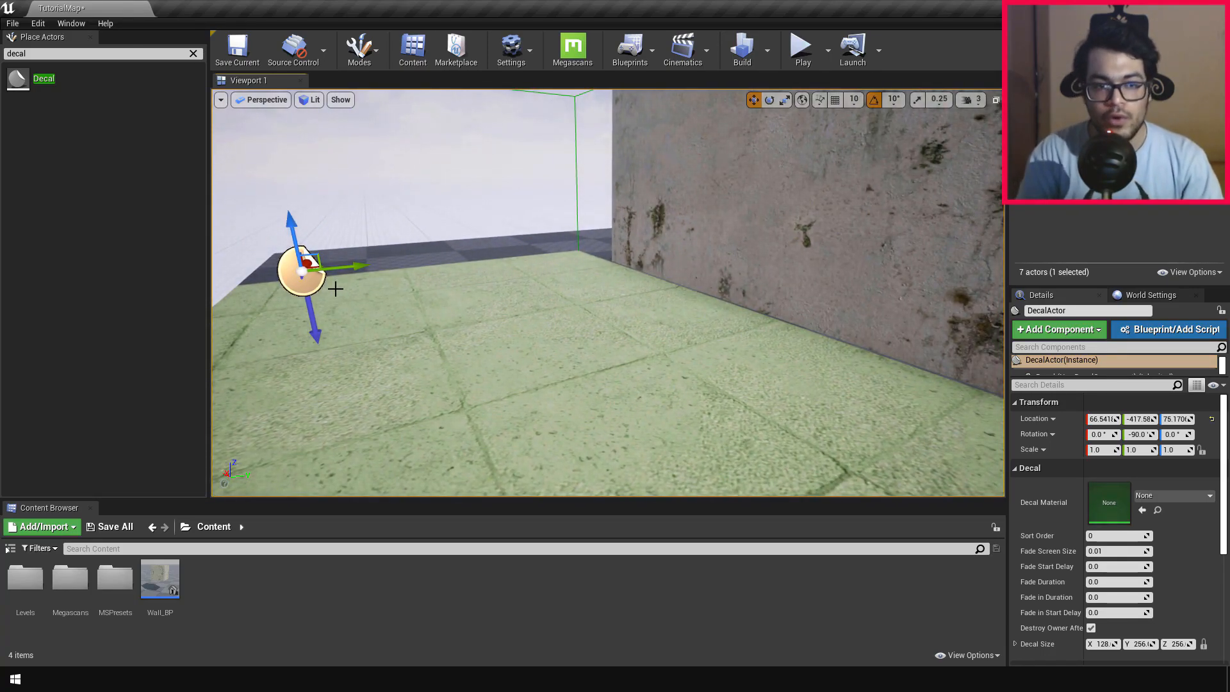
Step: Rotate the decal to about -90°, 0°, 90° so that its projection direction faces the wall
{"action": "key", "text": "e"}
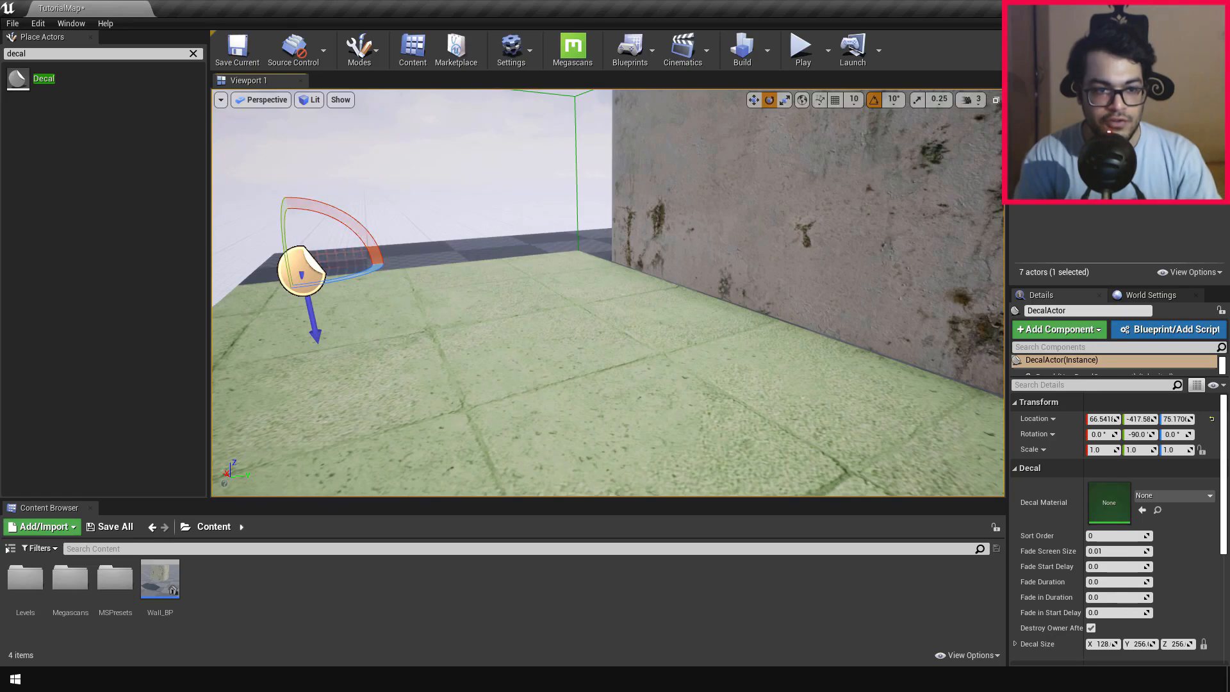
{"action": "right_click_drag", "start_coordinate": [353, 285], "coordinate": [301, 276]}
{"action": "left_click_drag", "start_coordinate": [456, 258], "coordinate": [516, 252]}
{"action": "key", "text": "s"}
{"action": "right_click_drag", "start_coordinate": [570, 307], "coordinate": [557, 313]}
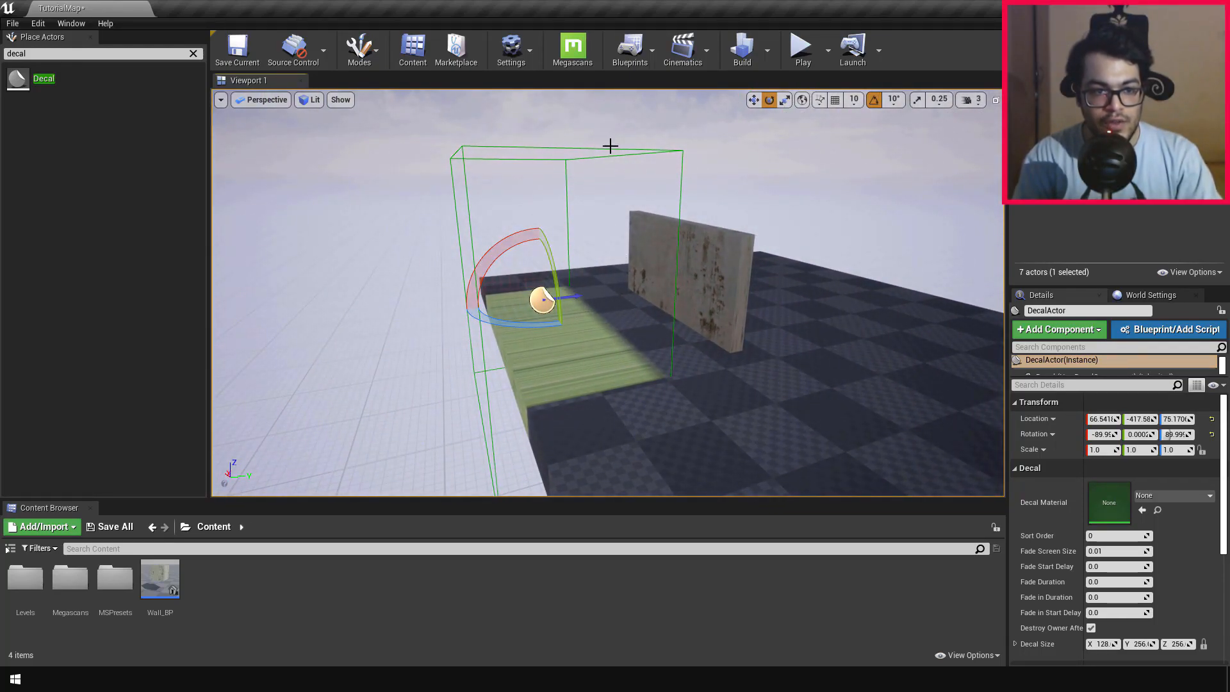
Step: Shrink the decal's projection box to a scale of about 0.32, 0.17, 0.18
{"action": "key", "text": "r"}
{"action": "left_click_drag", "start_coordinate": [579, 294], "coordinate": [541, 300]}
{"action": "right_click_drag", "start_coordinate": [541, 300], "coordinate": [666, 295]}
{"action": "key", "text": "a"}
{"action": "key", "text": "s"}
{"action": "left_click_drag", "start_coordinate": [543, 286], "coordinate": [545, 307]}
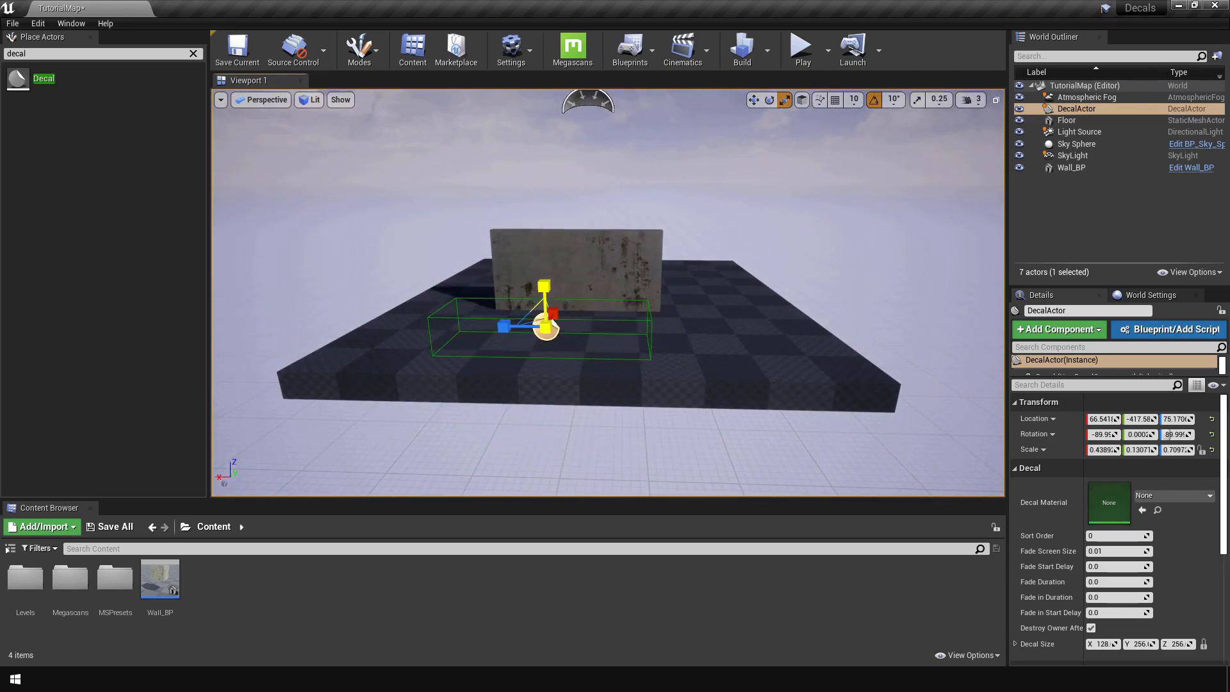
{"action": "right_click_drag", "start_coordinate": [552, 323], "coordinate": [667, 333]}
{"action": "left_click_drag", "start_coordinate": [572, 301], "coordinate": [571, 301]}
{"action": "key", "text": "a"}
{"action": "right_click_drag", "start_coordinate": [572, 302], "coordinate": [762, 304]}
{"action": "left_click_drag", "start_coordinate": [466, 273], "coordinate": [465, 269]}
{"action": "right_click_drag", "start_coordinate": [648, 283], "coordinate": [493, 285]}
{"action": "key", "text": "d"}
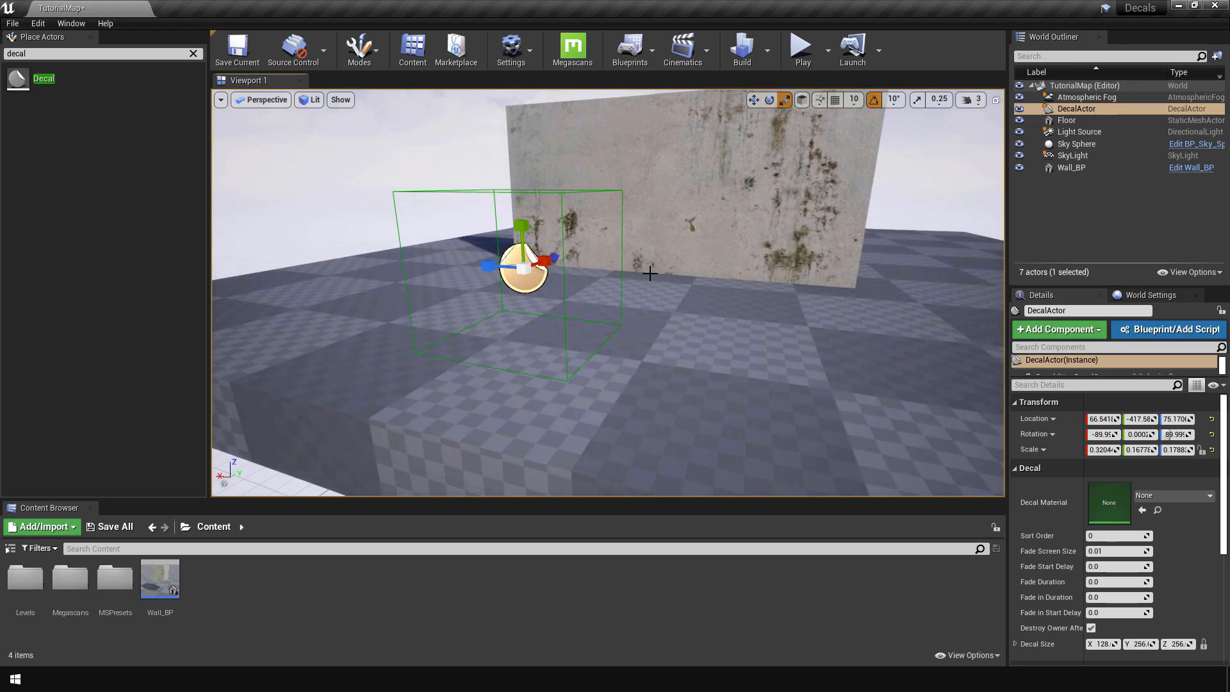
Step: Move the decal up to the wall, to a Y location of about -181, so that it projects onto the surface
{"action": "key", "text": "w"}
{"action": "left_click_drag", "start_coordinate": [555, 259], "coordinate": [646, 223]}
{"action": "key", "text": "a"}
{"action": "right_click_drag", "start_coordinate": [646, 223], "coordinate": [576, 291]}
{"action": "key", "text": "w"}
{"action": "key", "text": "w"}
{"action": "key", "text": "a"}
Step: Shift the decal along the wall to about X -4 and raise it to about Z 108
{"action": "key", "text": "w"}
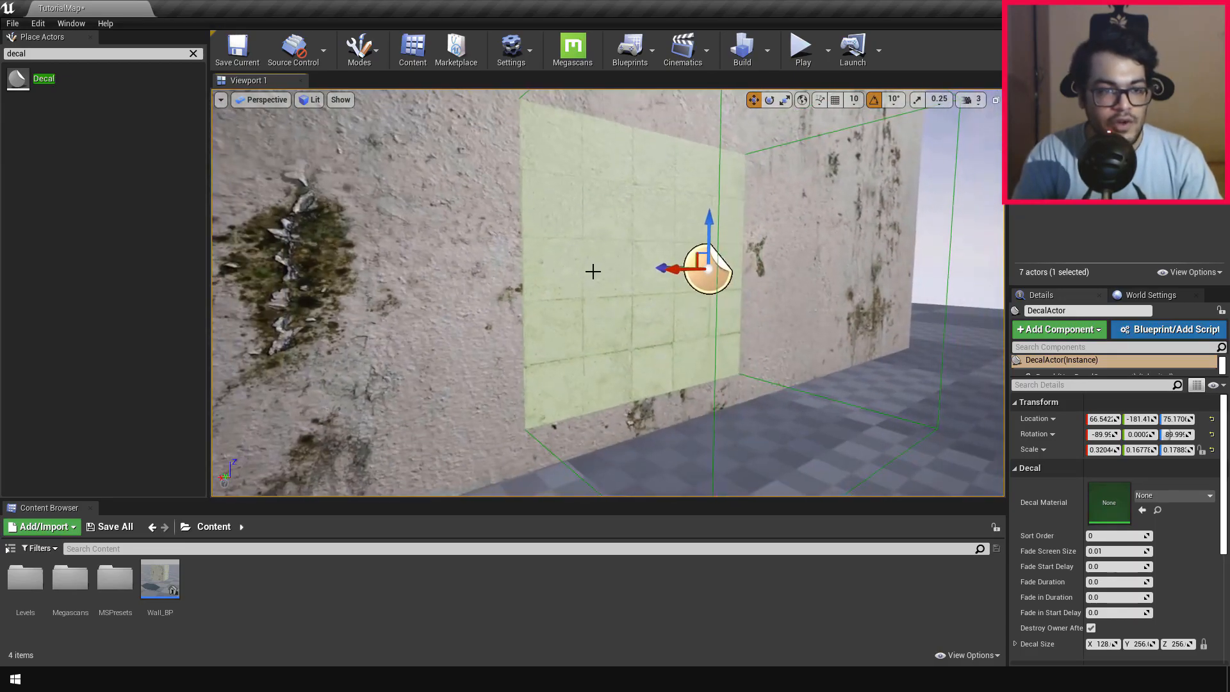
{"action": "left_click_drag", "start_coordinate": [704, 230], "coordinate": [707, 151]}
{"action": "key", "text": "s"}
{"action": "right_click_drag", "start_coordinate": [707, 151], "coordinate": [599, 168]}
{"action": "key", "text": "d"}
{"action": "key", "text": "s"}
{"action": "key", "text": "w"}
{"action": "mouse_move", "coordinate": [812, 264]}
{"action": "right_mouse_down"}
{"action": "mouse_move", "coordinate": [828, 267]}
{"action": "mouse_move", "coordinate": [823, 251]}
{"action": "right_mouse_up"}
{"action": "left_click_drag", "start_coordinate": [524, 305], "coordinate": [659, 306]}
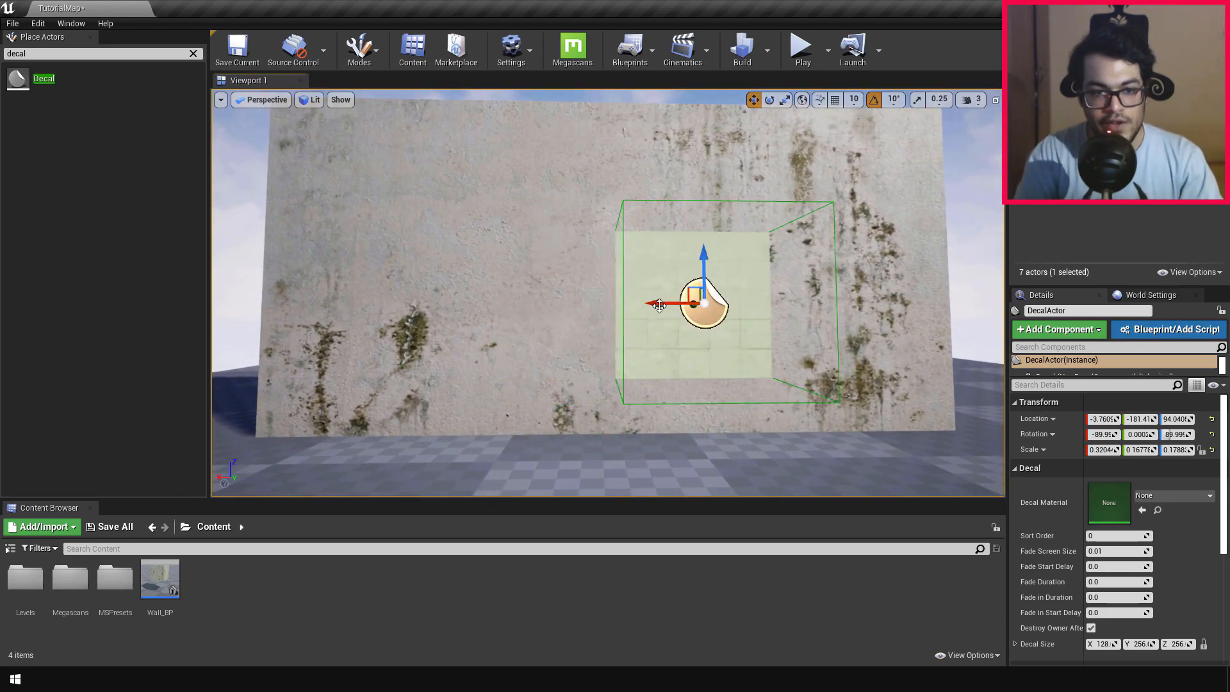
{"action": "key", "text": "w"}
{"action": "right_click_drag", "start_coordinate": [787, 316], "coordinate": [812, 301]}
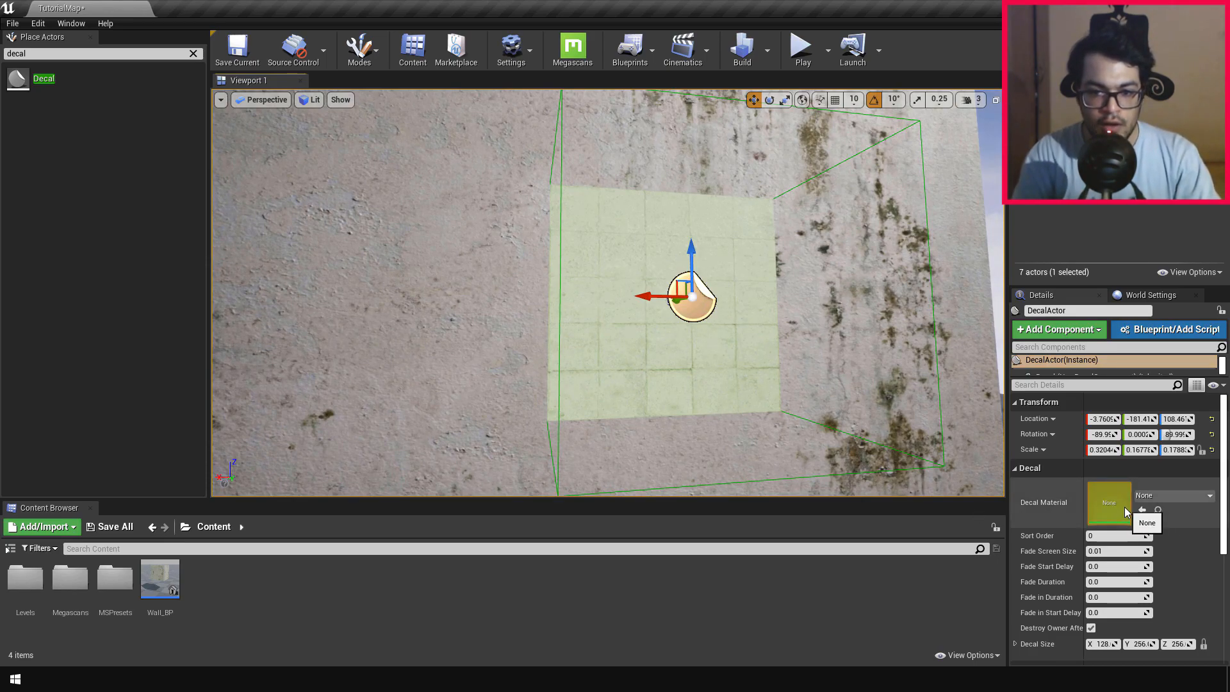
Step: Assign the Grafitti_Tag_vcqhagol_inst material instance as the decal's material
{"action": "left_click", "coordinate": [1140, 496]}
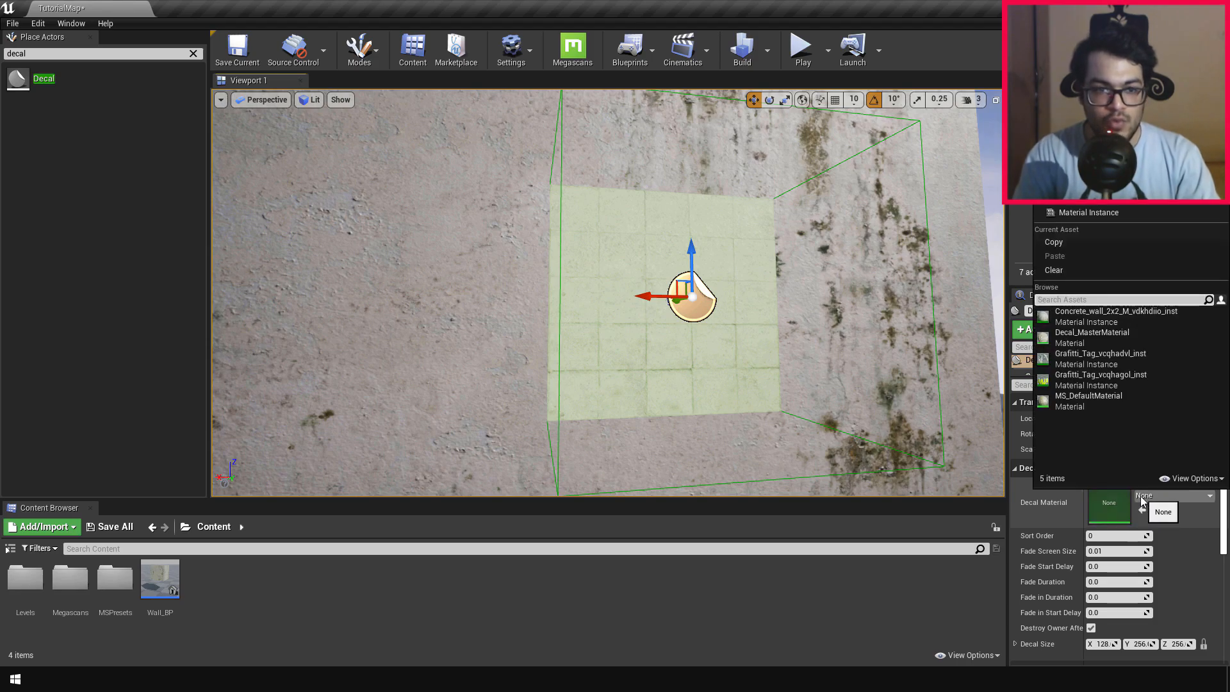
{"action": "left_click", "coordinate": [1124, 378]}
{"action": "mouse_move", "coordinate": [890, 363]}
{"action": "right_mouse_down"}
{"action": "mouse_move", "coordinate": [922, 365]}
{"action": "mouse_move", "coordinate": [871, 371]}
{"action": "right_mouse_up"}
{"action": "key", "text": "d"}
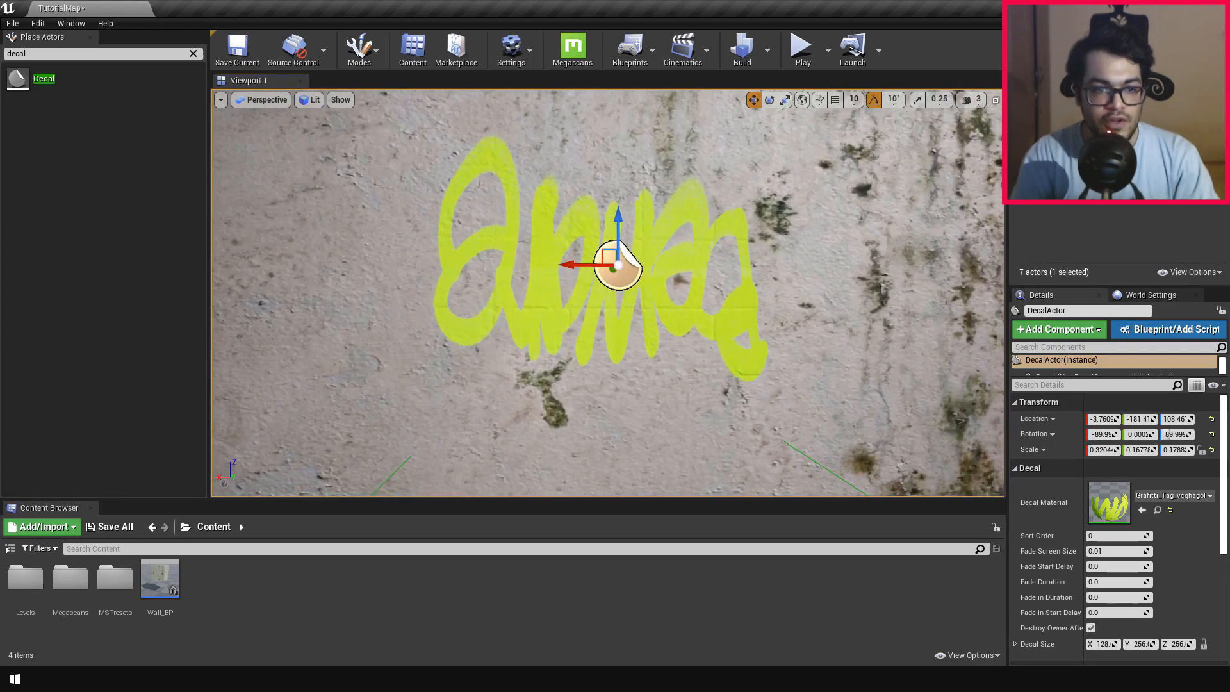
Step: Flip the graffiti decal upright with a rotation of about -270° and stretch it to a Z scale of about 0.29
{"action": "key", "text": "s"}
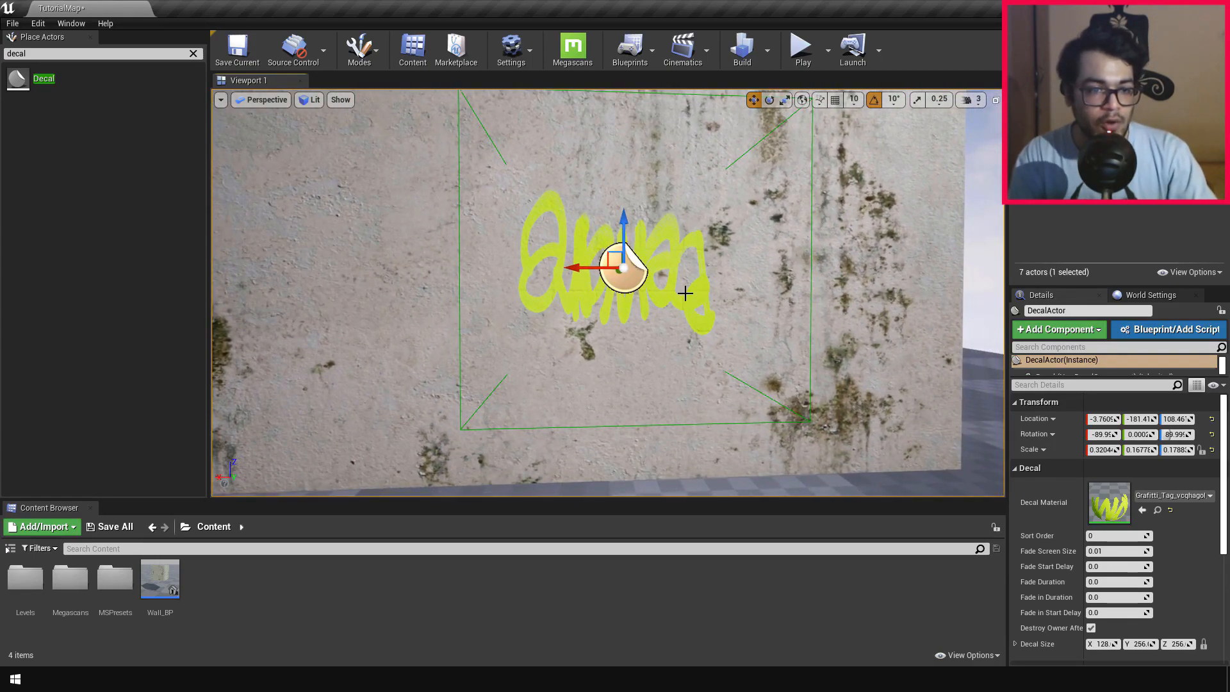
{"action": "left_click_drag", "start_coordinate": [587, 317], "coordinate": [722, 268]}
{"action": "right_click_drag", "start_coordinate": [662, 281], "coordinate": [625, 261]}
Step: Examine the projected graffiti on the wall in game view, from close up and from a distance
{"action": "key", "text": "w"}
{"action": "key", "text": "s"}
{"action": "key", "text": "s"}
{"action": "key", "text": "g"}
{"action": "key", "text": "w"}
{"action": "key", "text": "d"}
{"action": "key", "text": "a"}
{"action": "key", "text": "s"}
{"action": "key", "text": "w"}
{"action": "key", "text": "w"}
{"action": "right_click_drag", "start_coordinate": [603, 309], "coordinate": [590, 309]}
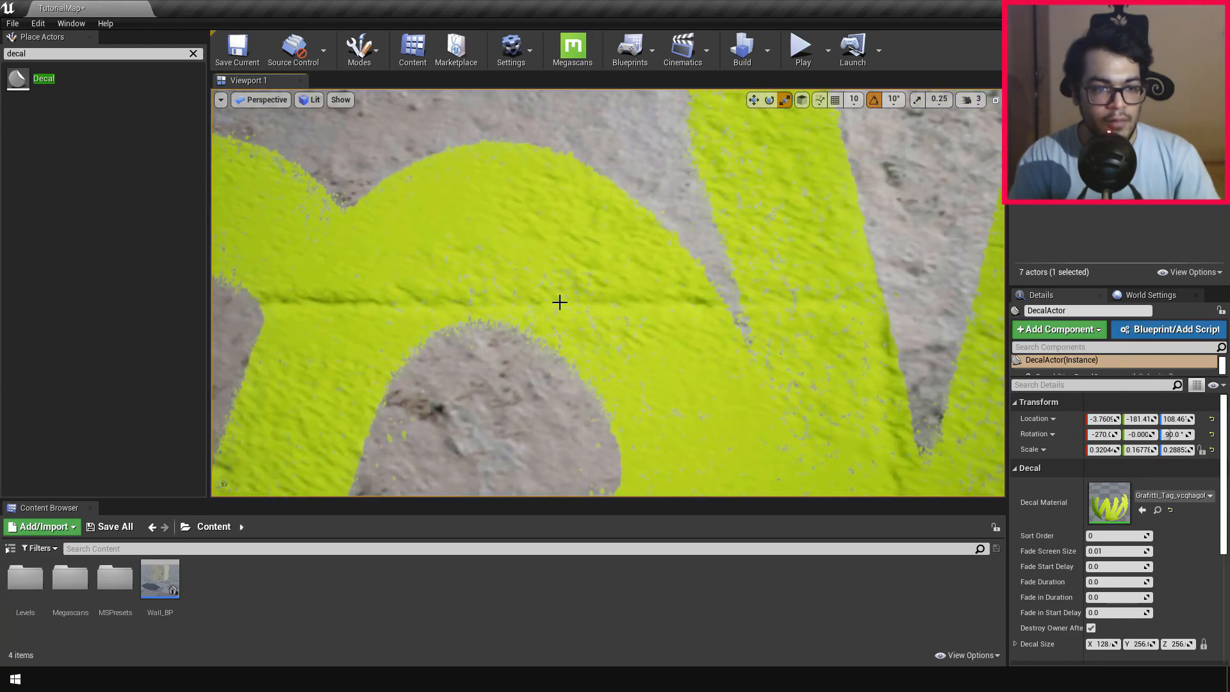
{"action": "scroll", "coordinate": [664, 305], "scroll_direction": "down", "scroll_amount": 6}
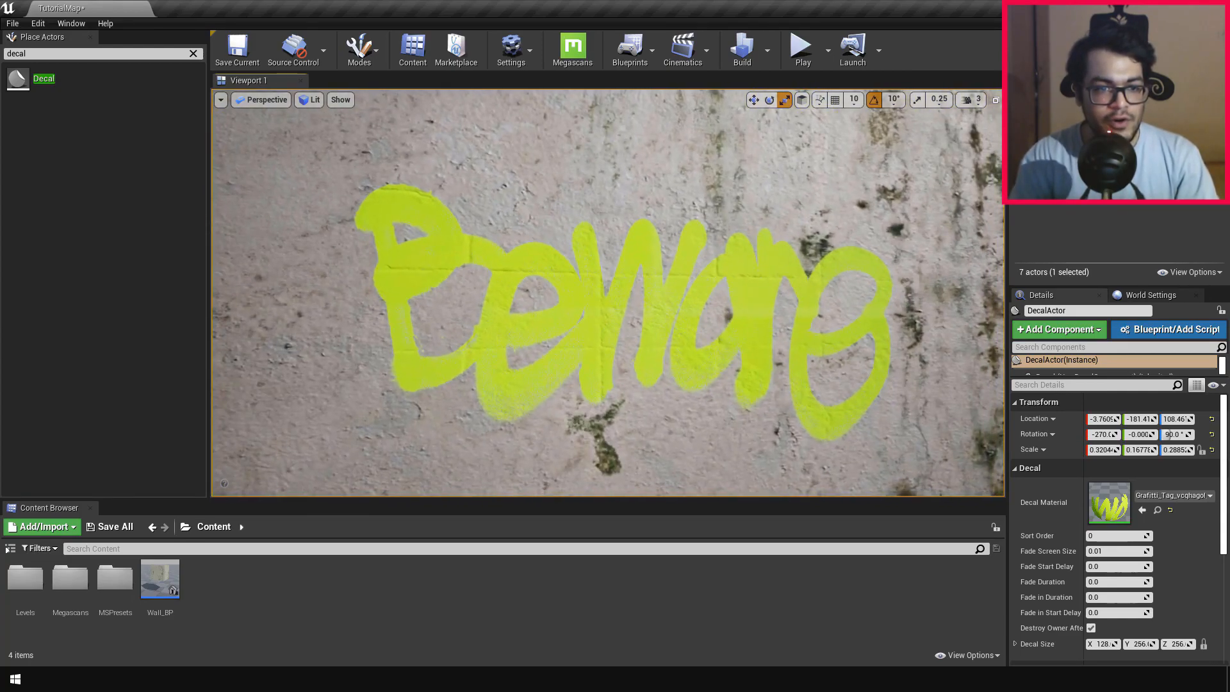
{"action": "right_click_drag", "start_coordinate": [799, 305], "coordinate": [858, 299]}
{"action": "key", "text": "w"}
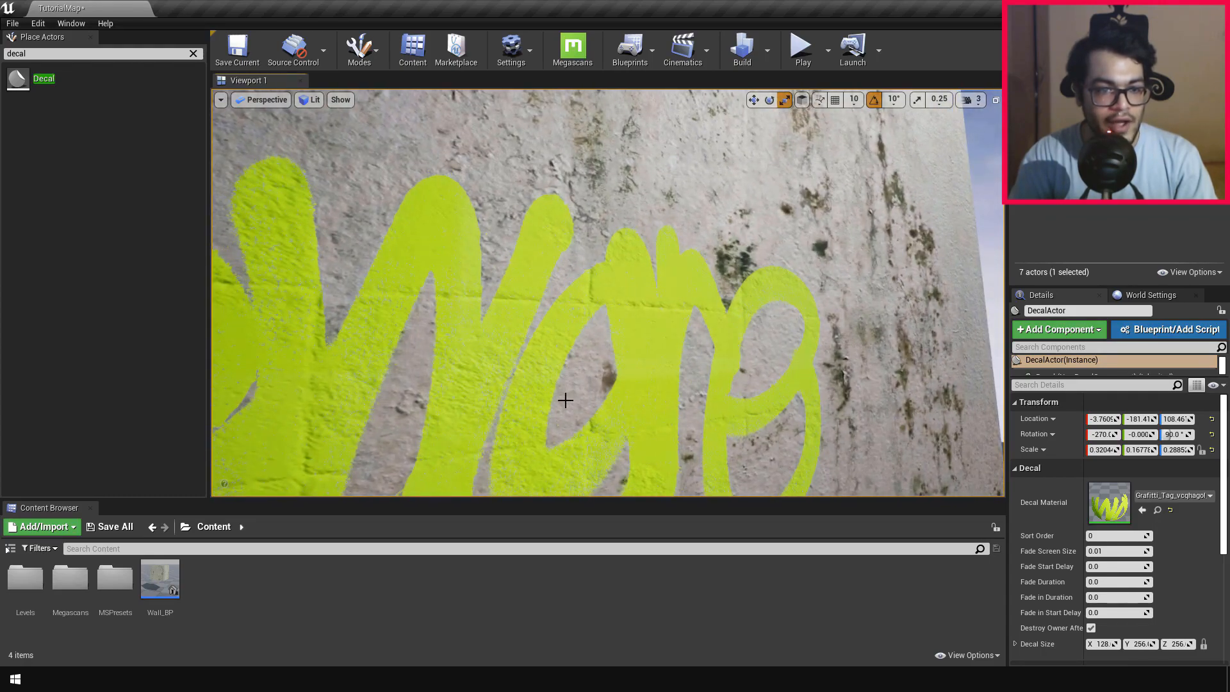
{"action": "key", "text": "f"}
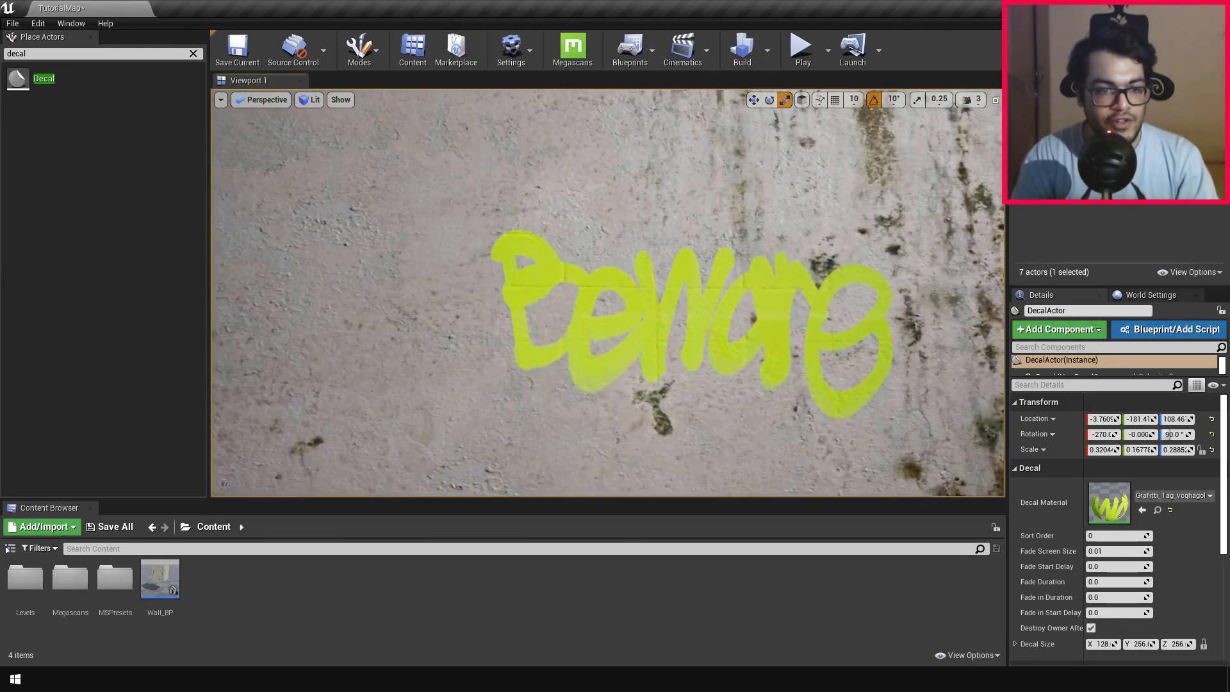
{"action": "right_click_drag", "start_coordinate": [679, 414], "coordinate": [672, 329]}
{"action": "key", "text": "w"}
{"action": "key", "text": "s"}
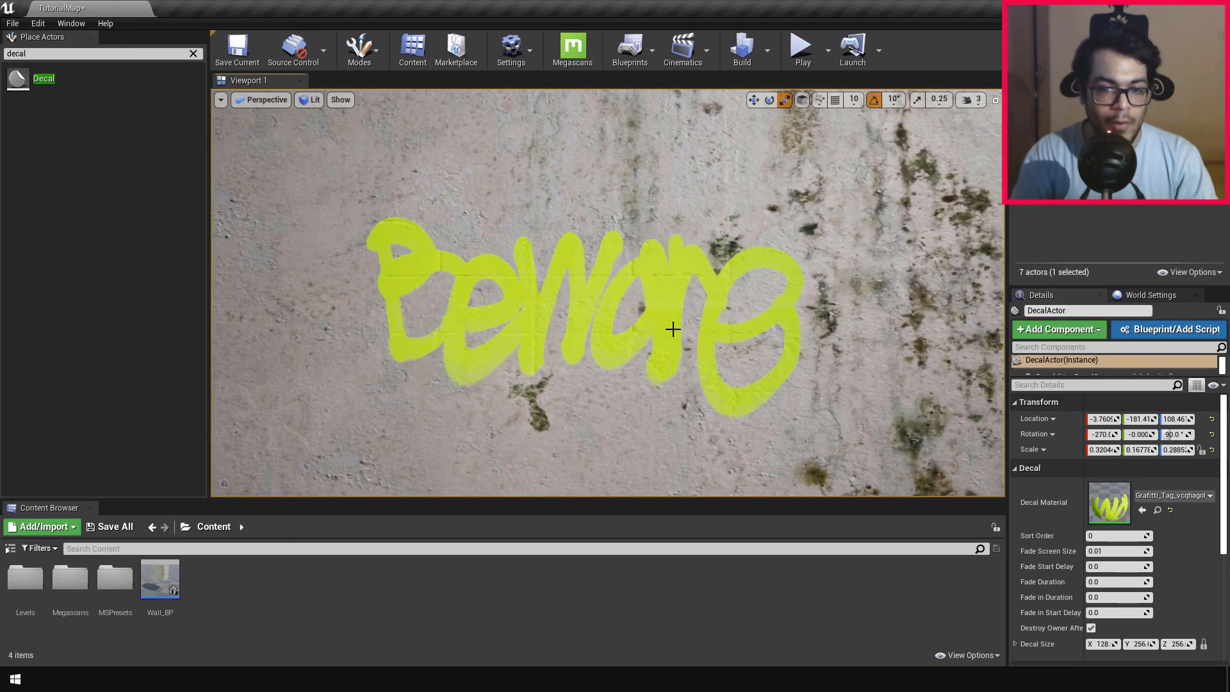
Step: Open the graffiti decal's material instance and enable its Roughness and Normal texture overrides
{"action": "double_click", "coordinate": [1097, 512]}
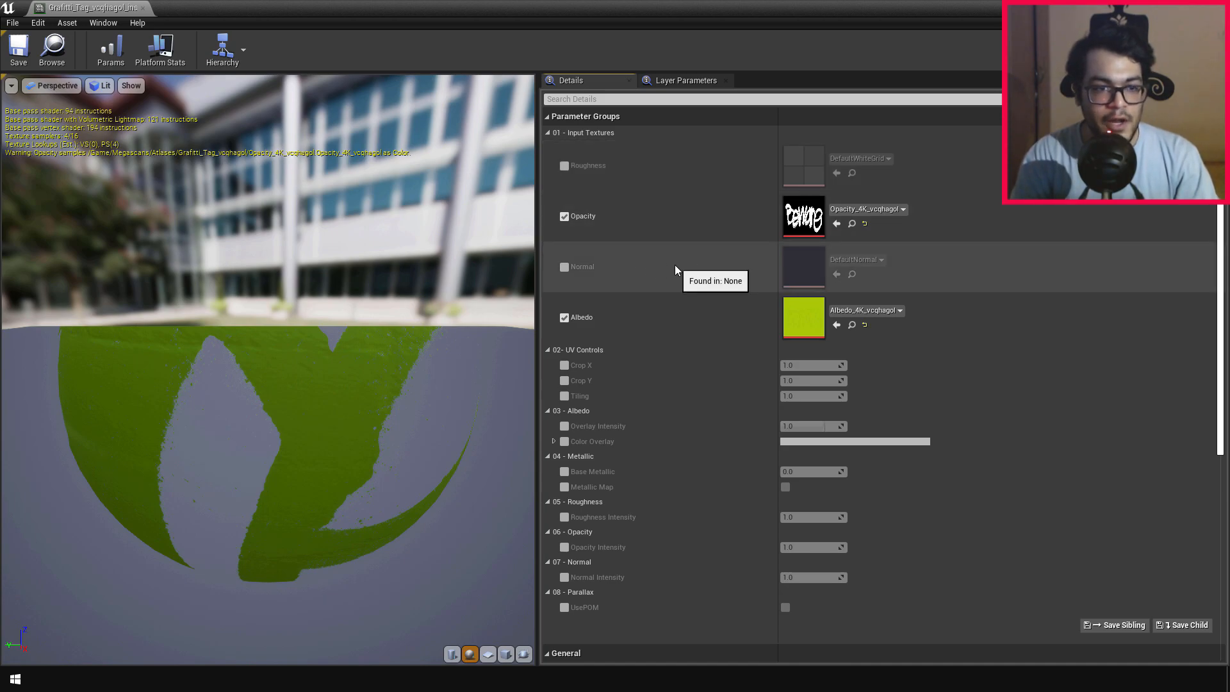
{"action": "left_click", "coordinate": [561, 165]}
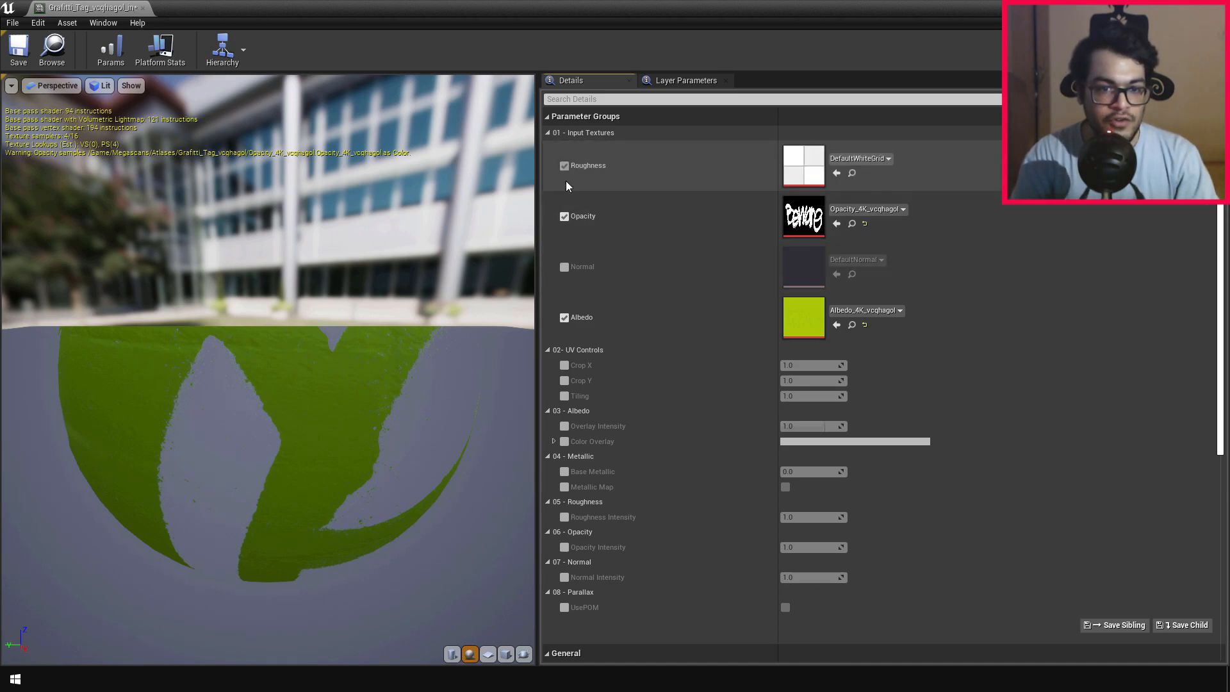
{"action": "left_click", "coordinate": [564, 267]}
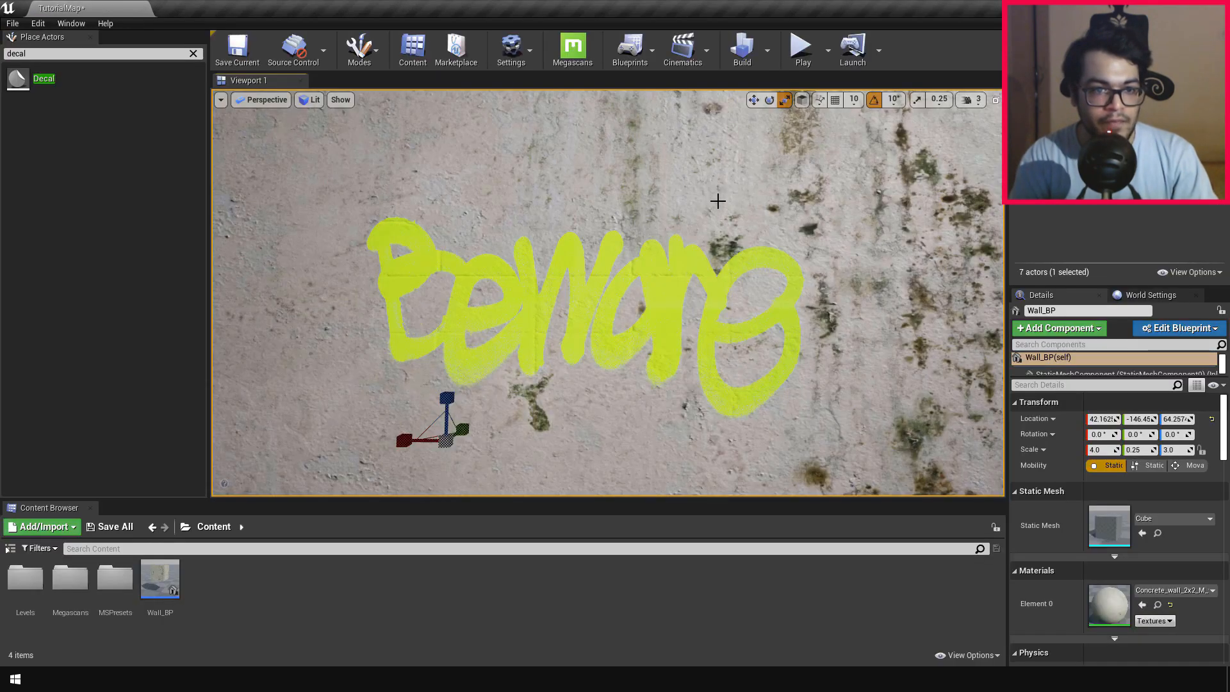
Step: Open the concrete wall's material instance and inspect its Roughness and Normal texture maps
{"action": "scroll", "coordinate": [670, 247], "scroll_direction": "down", "scroll_amount": 5}
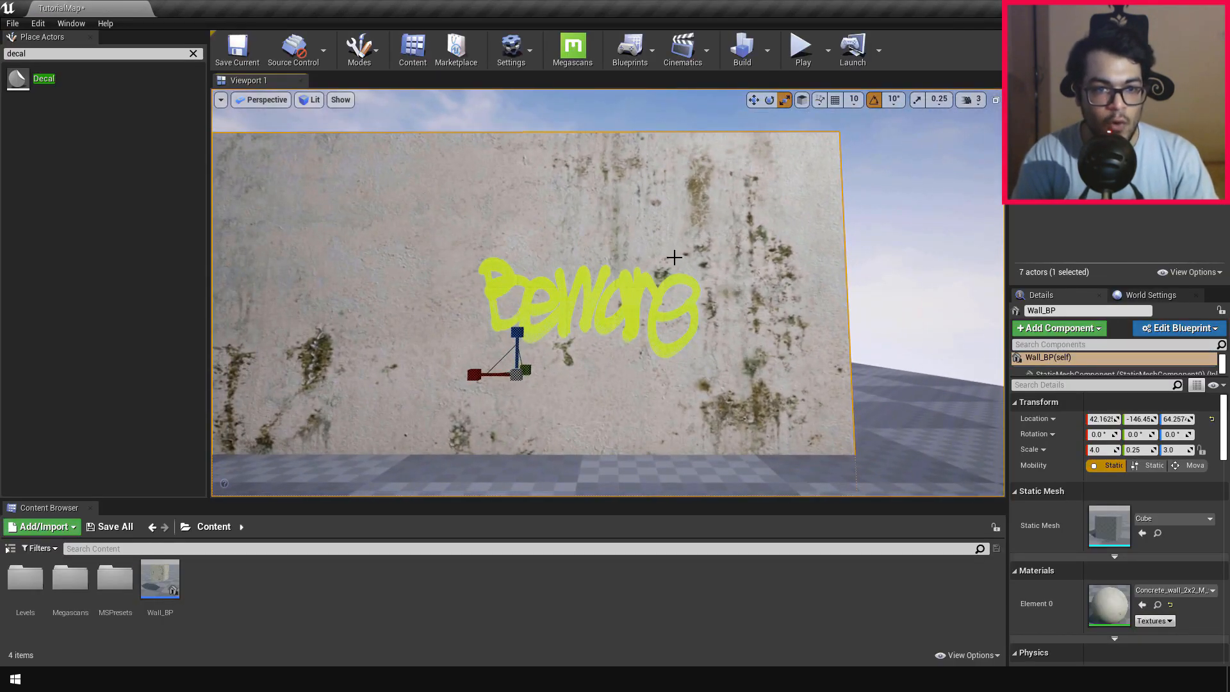
{"action": "double_click", "coordinate": [1103, 602]}
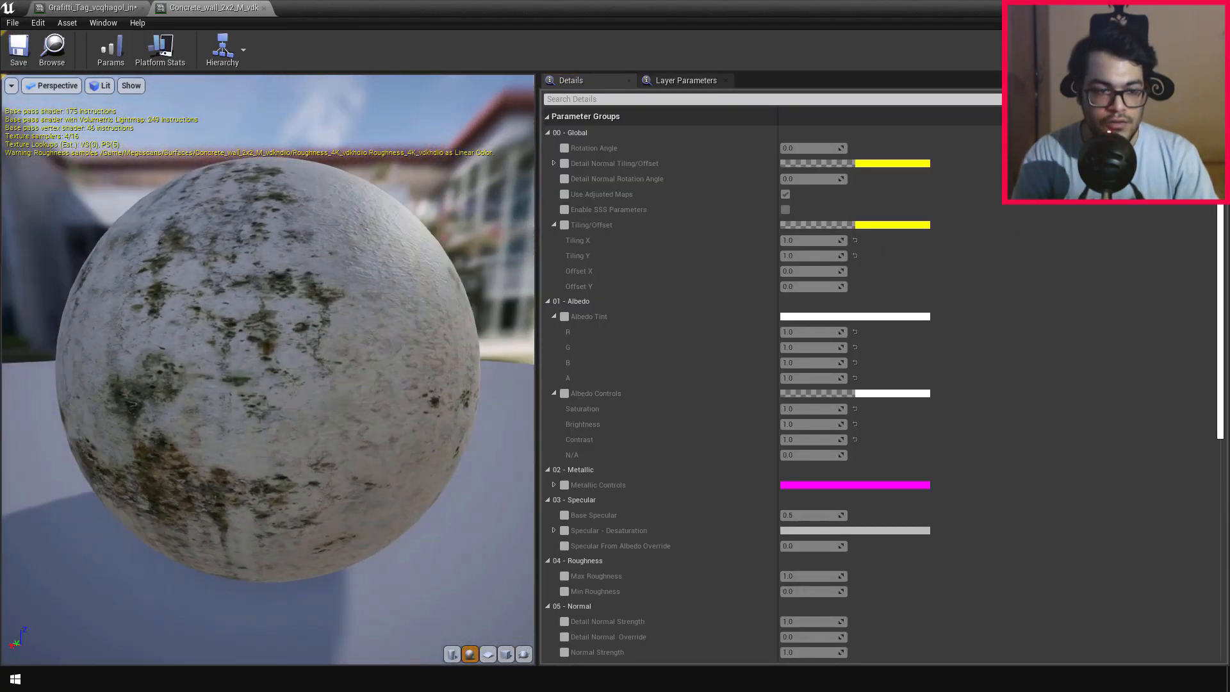
{"action": "mouse_move", "coordinate": [363, 356]}
{"action": "left_mouse_down"}
{"action": "mouse_move", "coordinate": [314, 356]}
{"action": "mouse_move", "coordinate": [384, 339]}
{"action": "mouse_move", "coordinate": [362, 356]}
{"action": "left_mouse_up"}
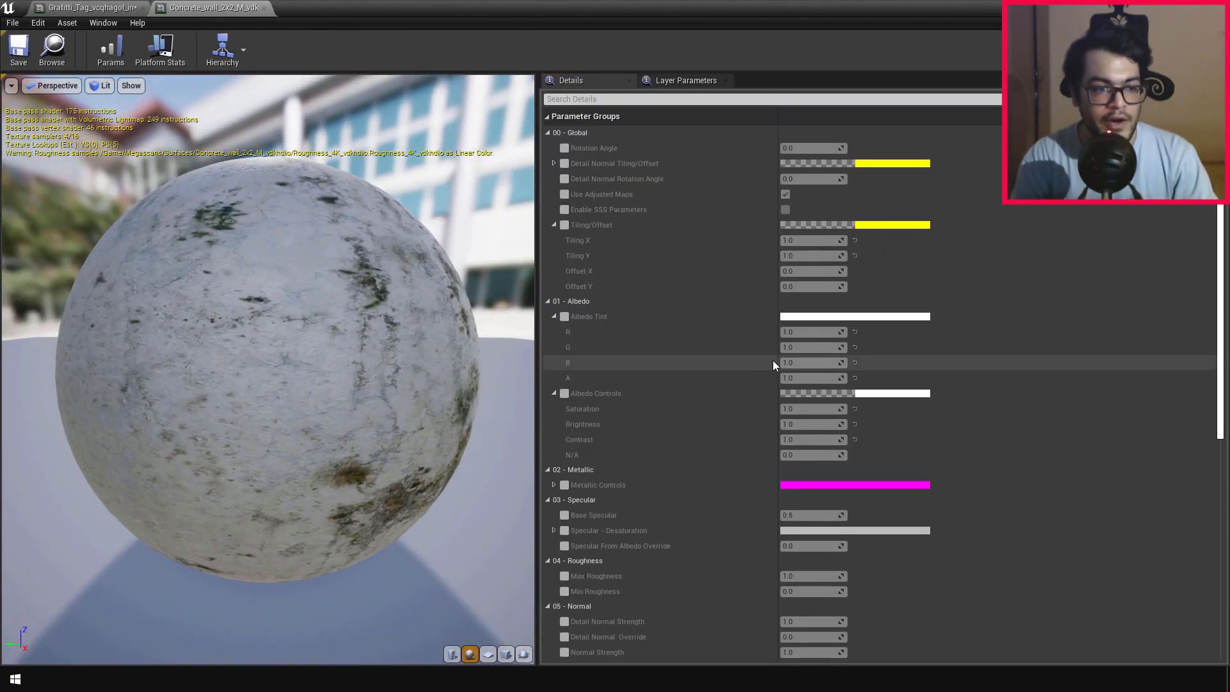
{"action": "scroll", "coordinate": [753, 349], "scroll_direction": "down", "scroll_amount": 10}
{"action": "scroll", "coordinate": [753, 348], "scroll_direction": "down", "scroll_amount": 3}
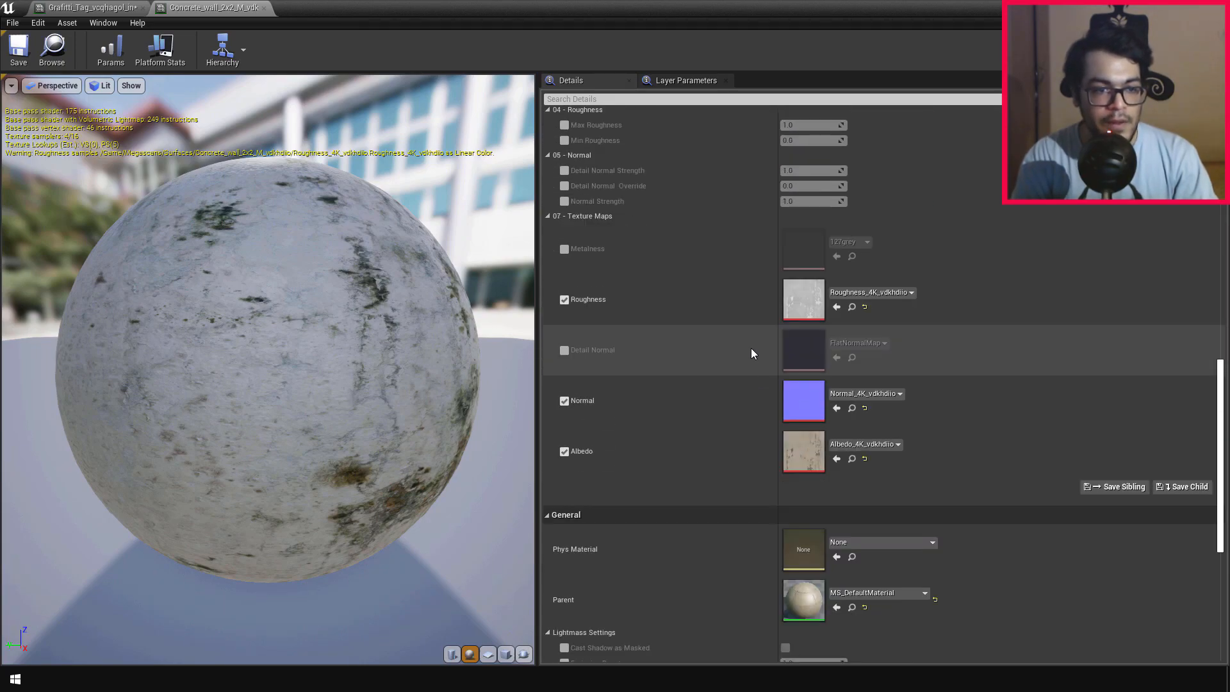
{"action": "double_click", "coordinate": [803, 295]}
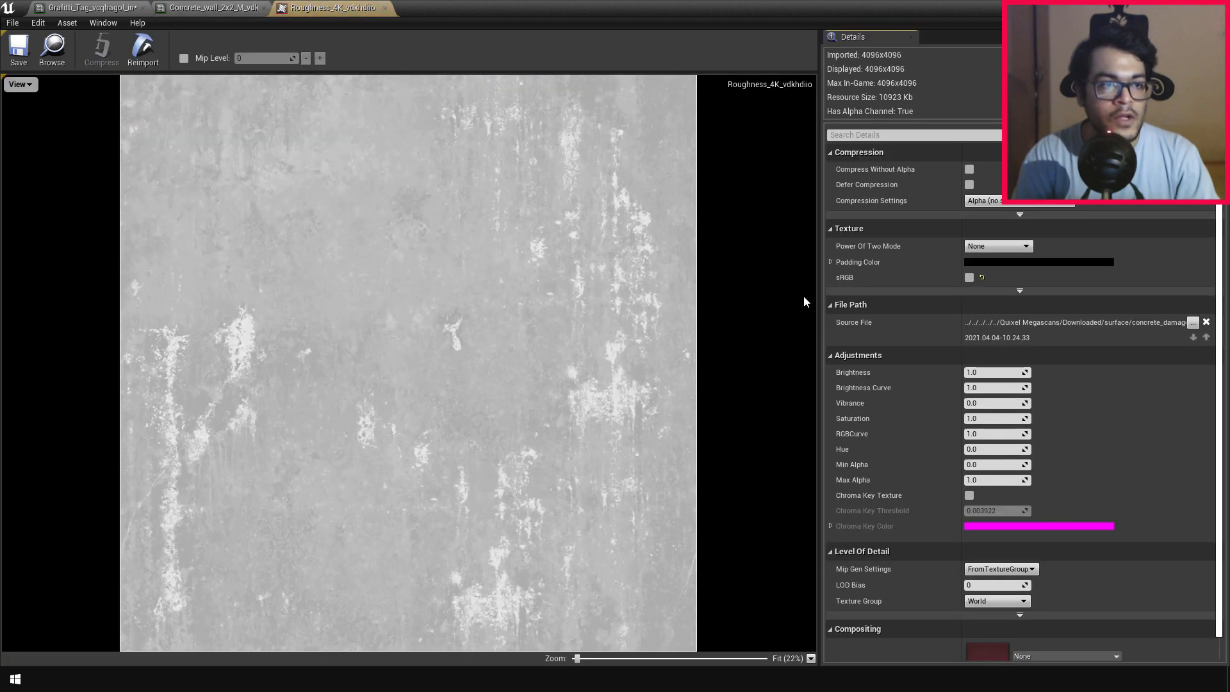
{"action": "left_click", "coordinate": [385, 8]}
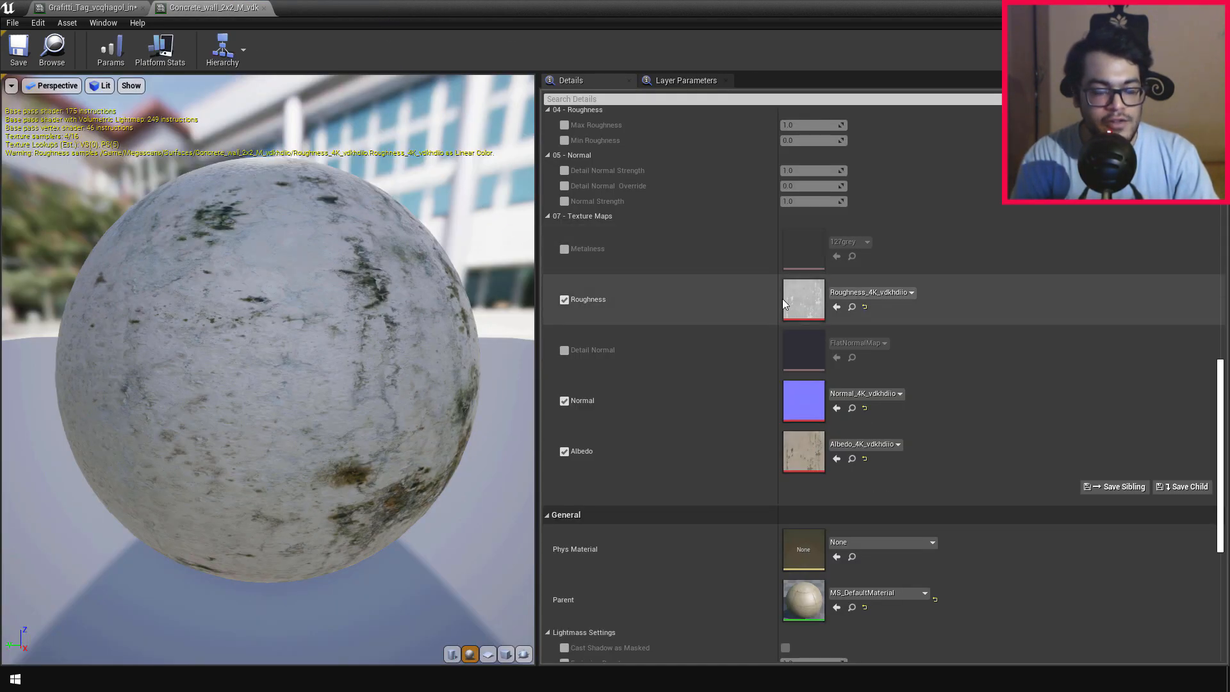
{"action": "double_click", "coordinate": [802, 398]}
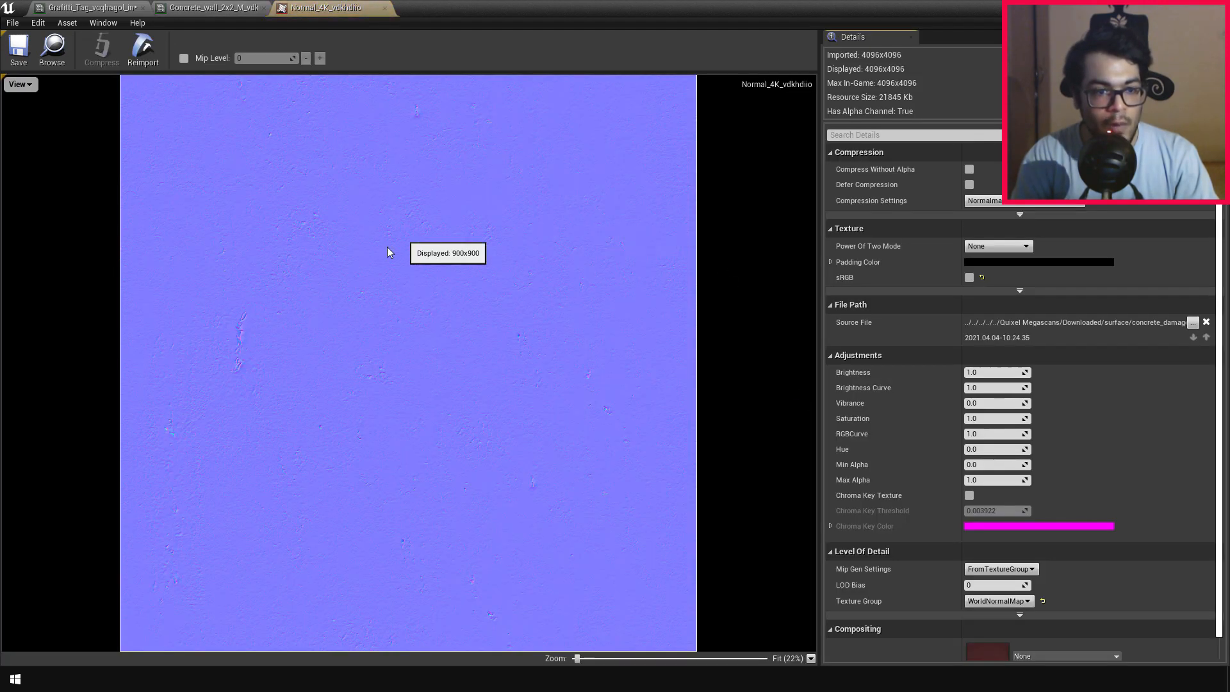
{"action": "left_click", "coordinate": [383, 7]}
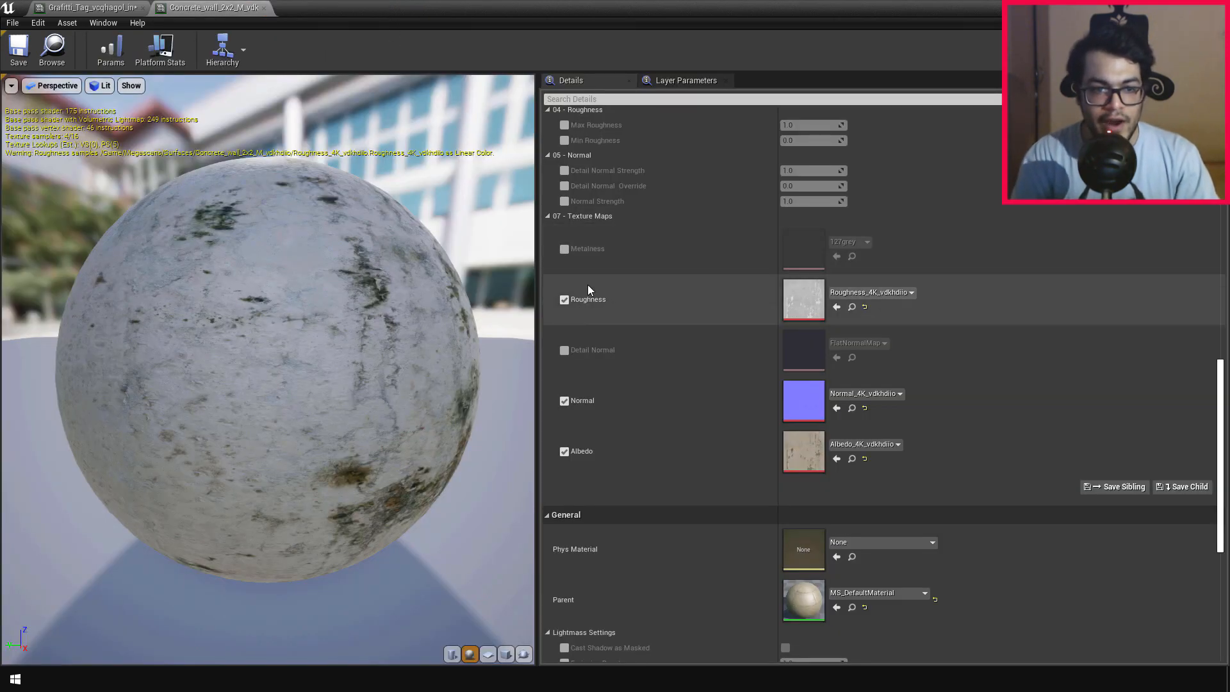
Step: Locate the wall's Roughness_4K_vdkhdiio texture and assign it to the Roughness input of the graffiti decal's material instance
{"action": "left_click", "coordinate": [852, 308]}
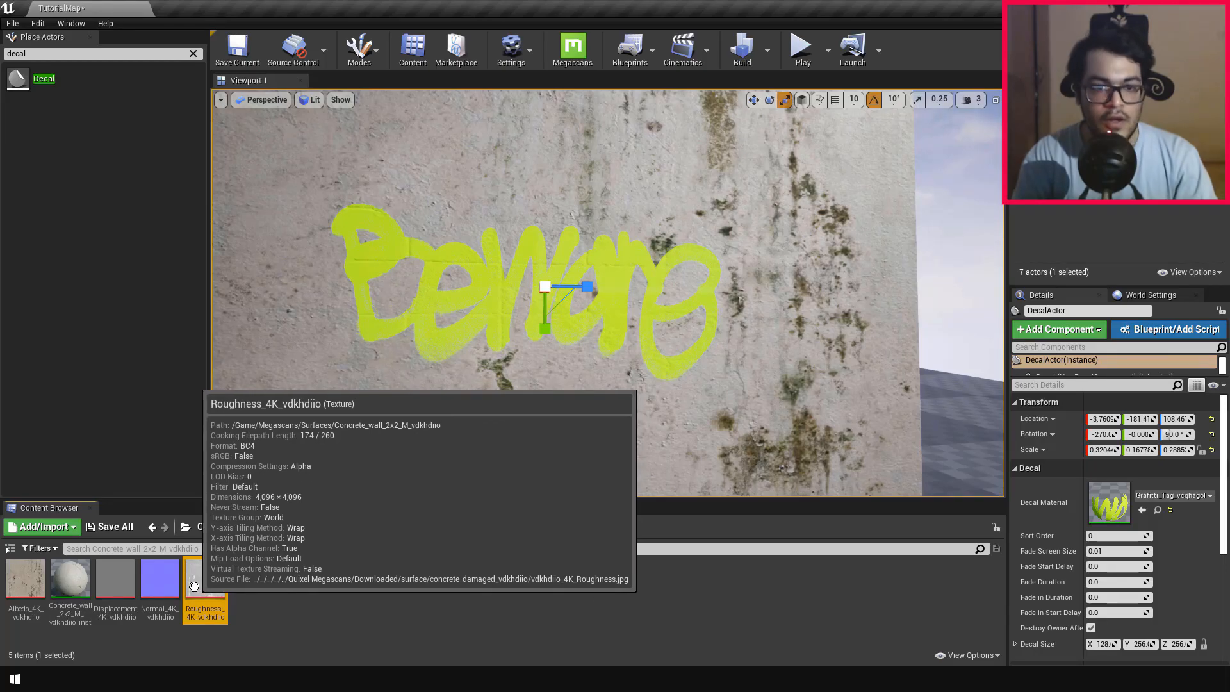
{"action": "double_click", "coordinate": [1106, 502]}
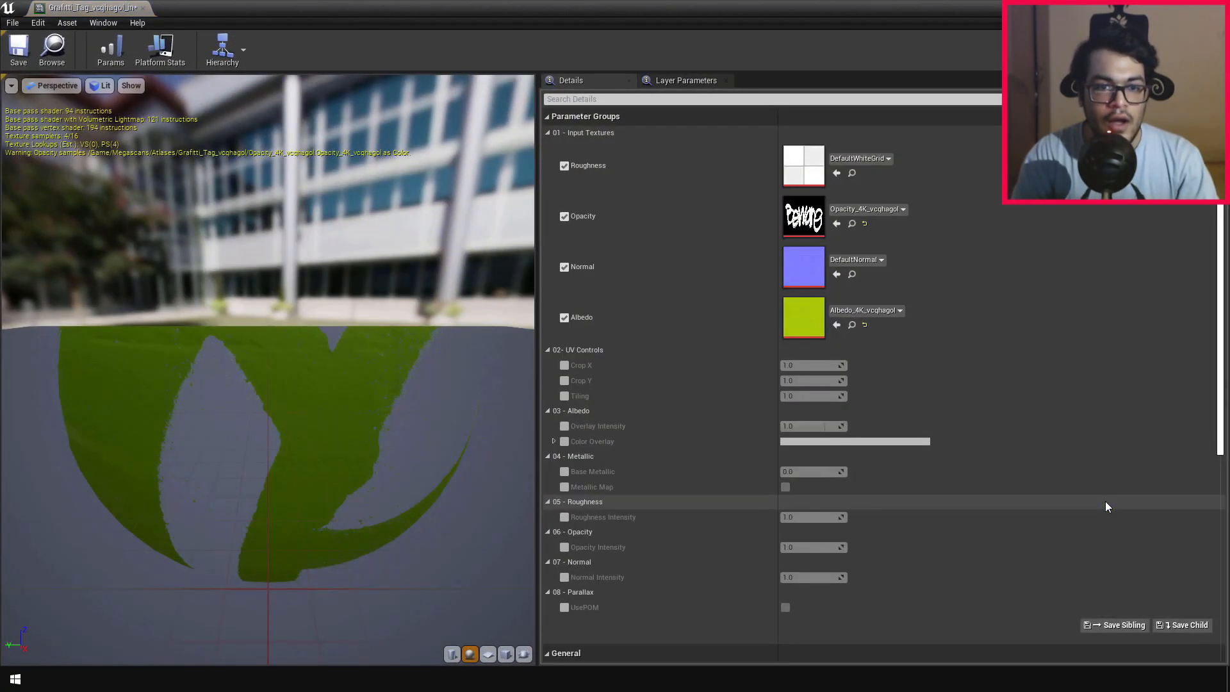
{"action": "left_click", "coordinate": [836, 174]}
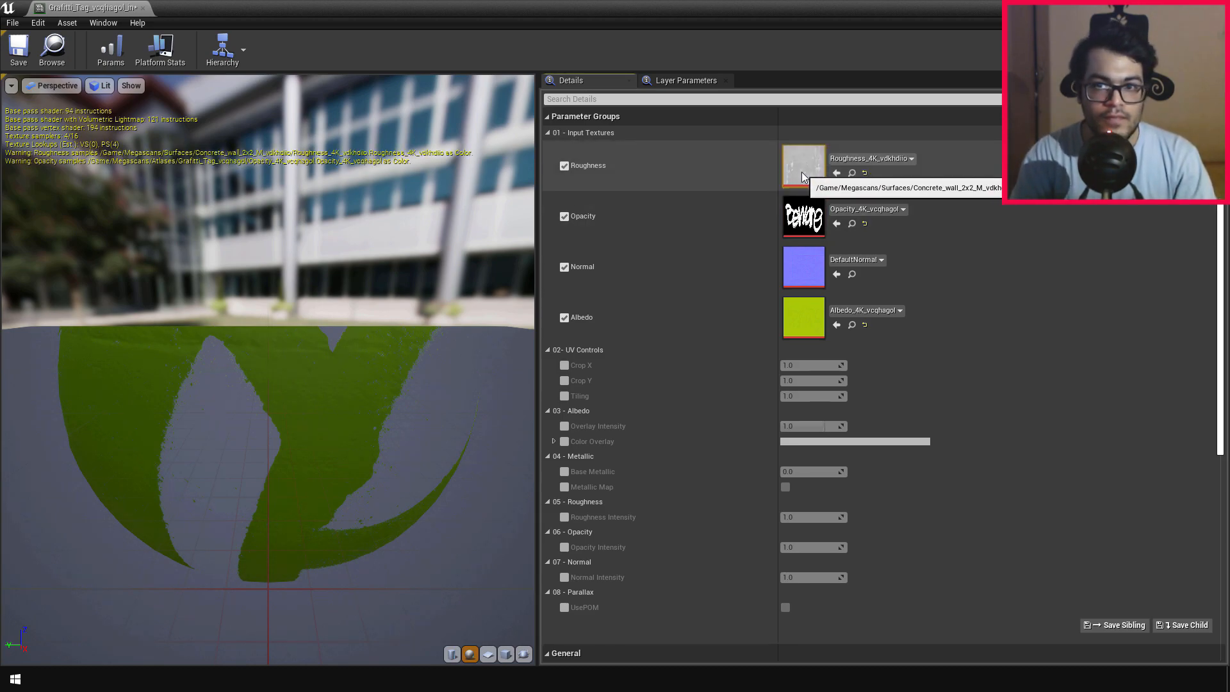
Step: Assign the wall's Normal_4K_vdkhdiio texture to the graffiti material's Normal input, and save the material instance
{"action": "left_click", "coordinate": [1172, 7]}
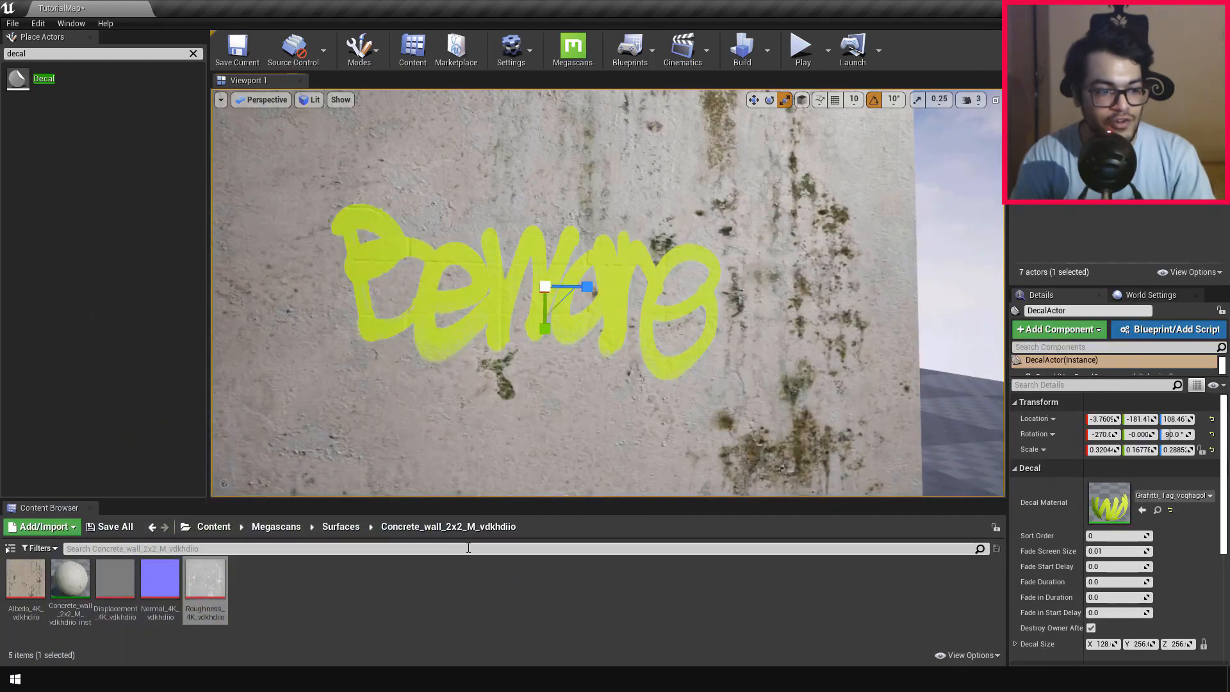
{"action": "double_click", "coordinate": [1100, 504]}
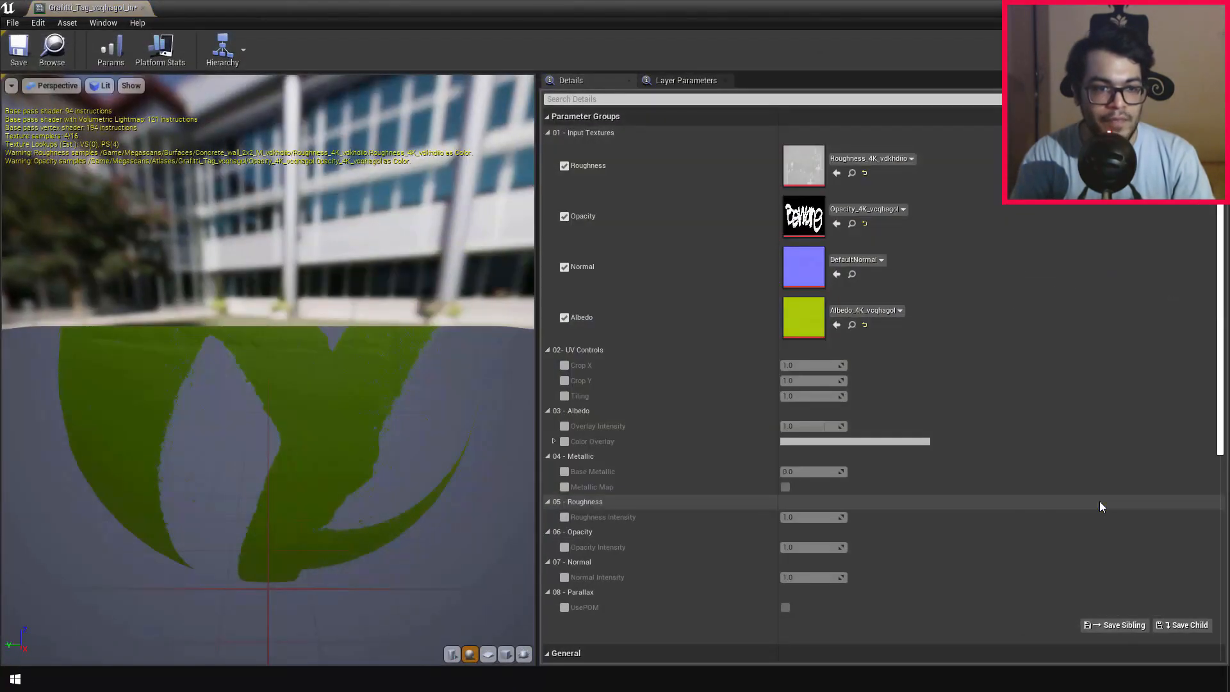
{"action": "left_click", "coordinate": [836, 274]}
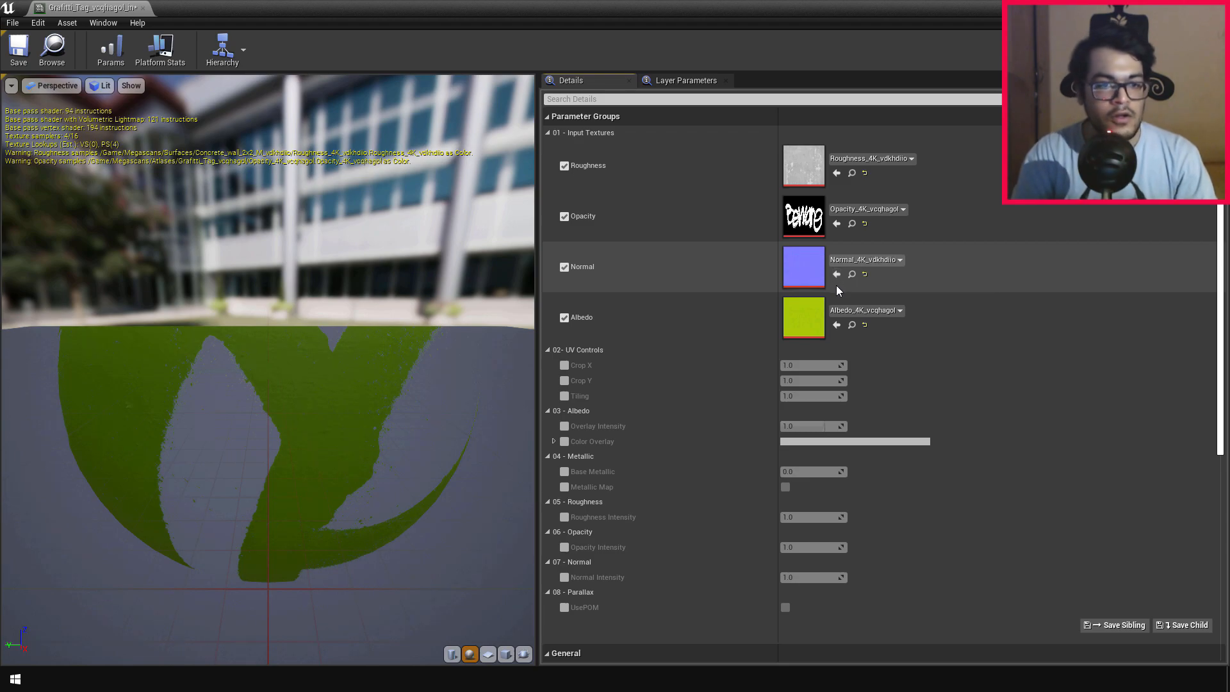
{"action": "left_click", "coordinate": [16, 57]}
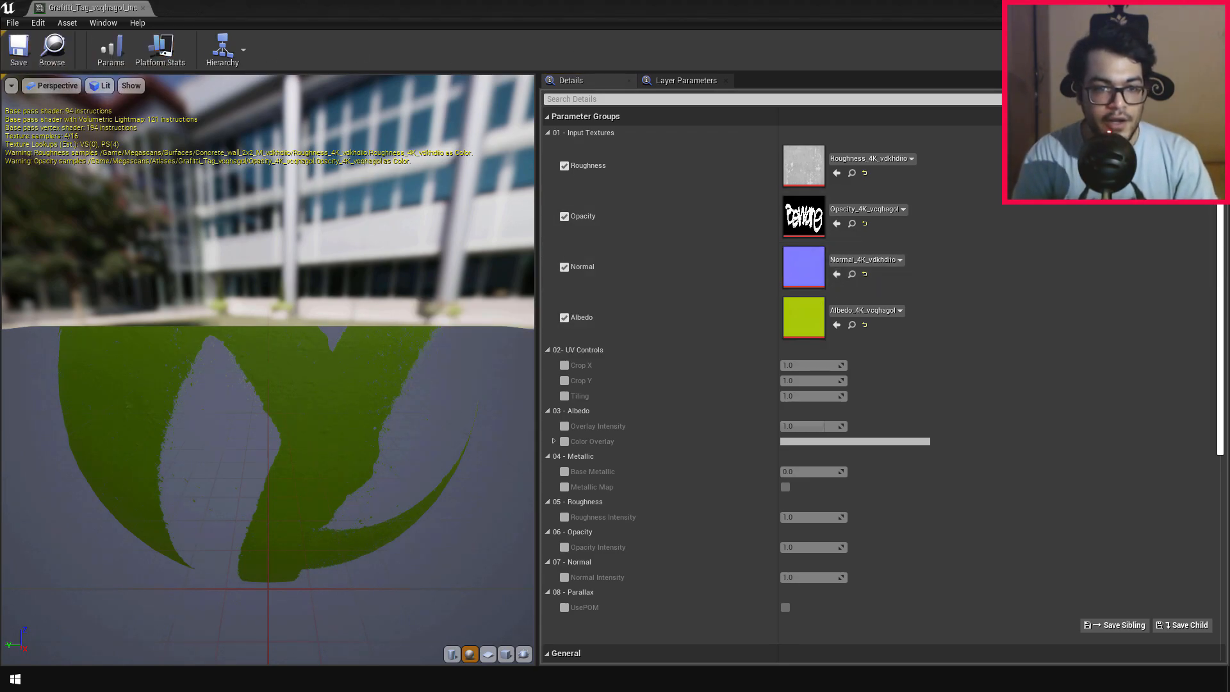
{"action": "left_click", "coordinate": [1216, 8]}
Step: Examine how the graffiti picks up the concrete wall's surface detail with the wall's roughness and normal maps applied
{"action": "right_click_drag", "start_coordinate": [724, 275], "coordinate": [717, 313]}
{"action": "key", "text": "w"}
{"action": "key", "text": "s"}
{"action": "key", "text": "d"}
{"action": "key", "text": "w"}
{"action": "key", "text": "a"}
{"action": "key", "text": "w"}
{"action": "key", "text": "s"}
{"action": "key", "text": "w"}
{"action": "left_click_drag", "start_coordinate": [529, 250], "coordinate": [529, 216]}
{"action": "key", "text": "s"}
{"action": "key", "text": "a"}
Step: Place a duplicate of the decal at about X 149, Z 149 on the wall and tilt it to a rotation of about -290°
{"action": "right_click_drag", "start_coordinate": [640, 279], "coordinate": [642, 279]}
{"action": "left_click_drag", "start_coordinate": [678, 270], "coordinate": [297, 270], "text": "alt"}
{"action": "right_click_drag", "start_coordinate": [320, 276], "coordinate": [307, 274]}
{"action": "left_click_drag", "start_coordinate": [371, 244], "coordinate": [371, 214]}
{"action": "right_click_drag", "start_coordinate": [371, 214], "coordinate": [378, 219]}
{"action": "left_click_drag", "start_coordinate": [346, 208], "coordinate": [347, 162]}
{"action": "key", "text": "e"}
{"action": "left_click_drag", "start_coordinate": [369, 252], "coordinate": [405, 244]}
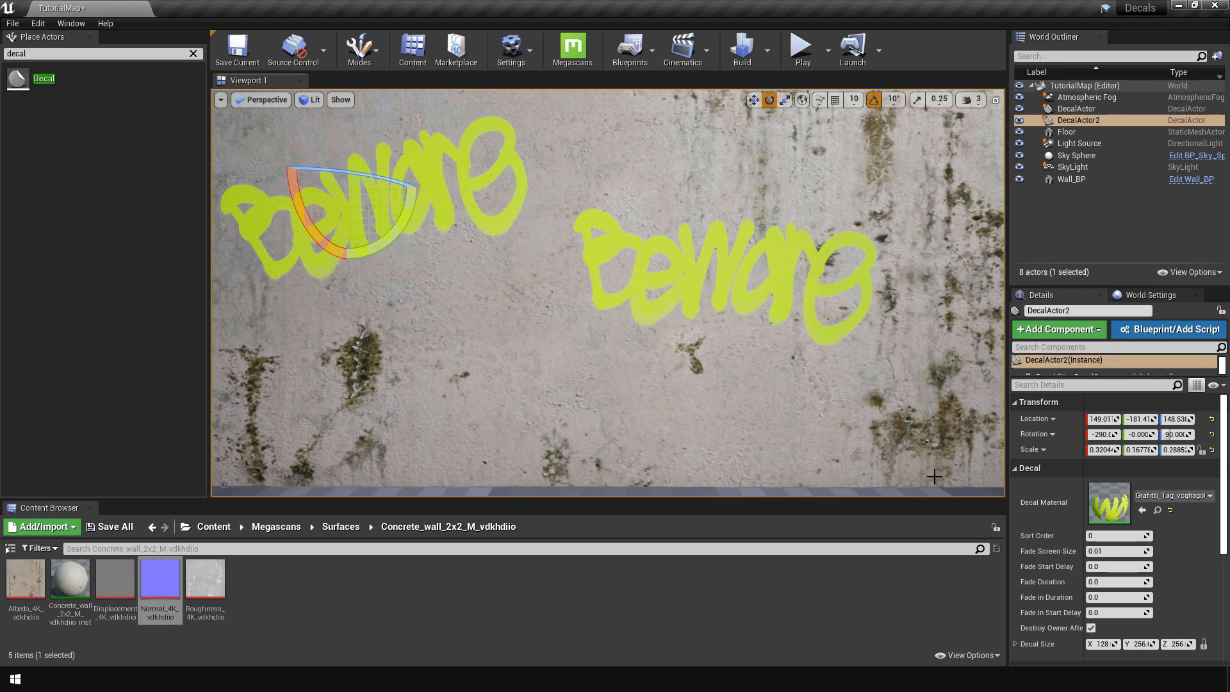
Step: Assign the Grafitti_Tag_vcqhadvl material instance to the duplicated decal
{"action": "left_click", "coordinate": [1172, 495]}
{"action": "left_click", "coordinate": [1125, 354]}
{"action": "key", "text": "w"}
{"action": "mouse_move", "coordinate": [595, 181]}
{"action": "right_mouse_down"}
{"action": "mouse_move", "coordinate": [564, 176]}
{"action": "mouse_move", "coordinate": [596, 181]}
{"action": "right_mouse_up"}
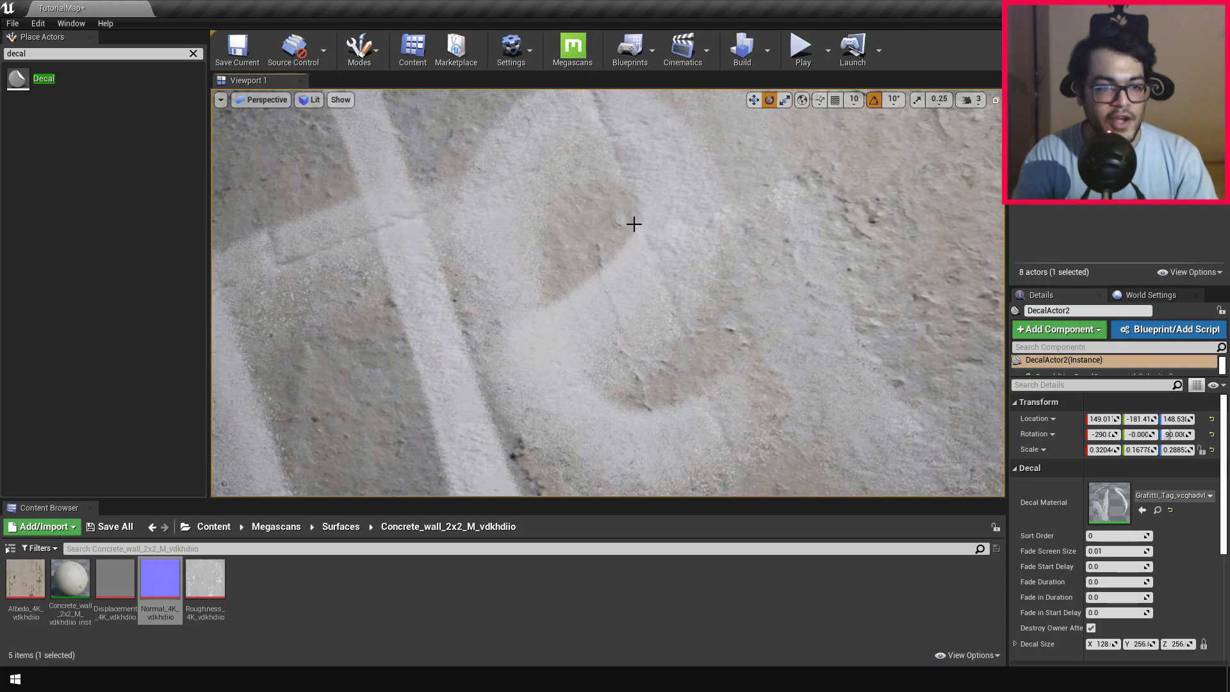
{"action": "scroll", "coordinate": [697, 313], "scroll_direction": "down", "scroll_amount": 6}
Step: Enable the Roughness override in the duplicated decal's material instance and assign the wall's Roughness_4K_vdkhdiio texture to it
{"action": "left_click", "coordinate": [218, 583]}
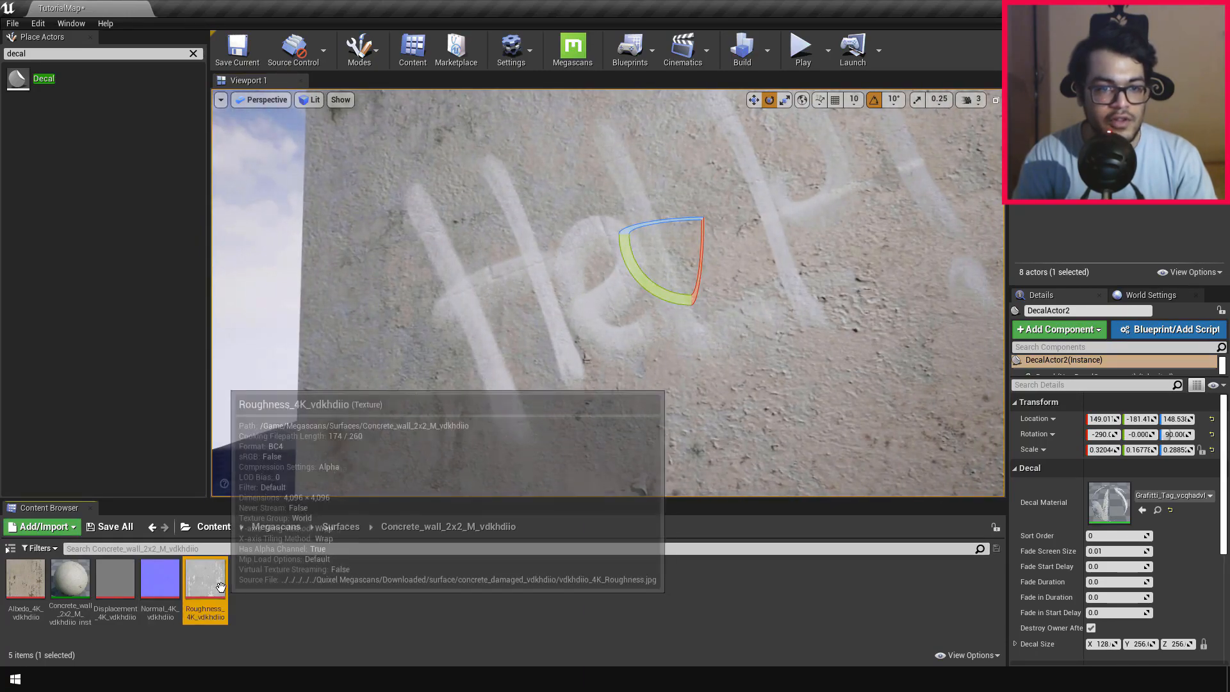
{"action": "double_click", "coordinate": [1114, 509]}
{"action": "left_click", "coordinate": [564, 165]}
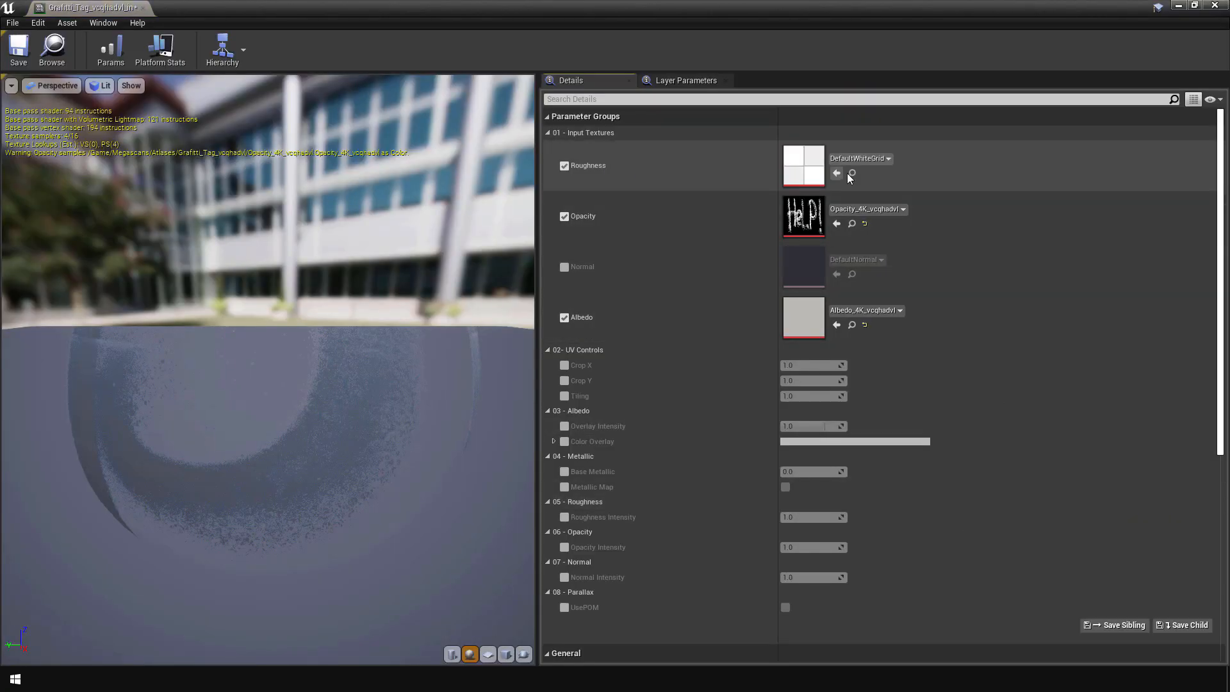
{"action": "left_click", "coordinate": [836, 174]}
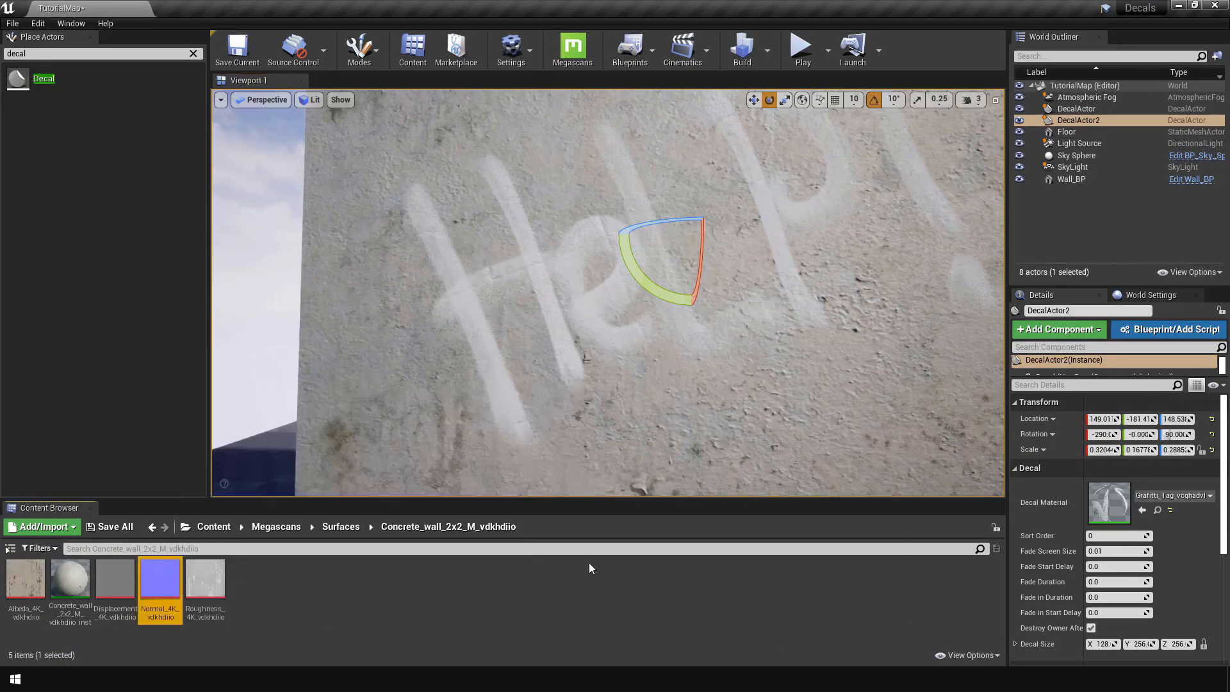
Step: Enable the second graffiti material's Normal override with the wall's Normal_4K_vdkhdiio texture, and save the material instance
{"action": "double_click", "coordinate": [1113, 502]}
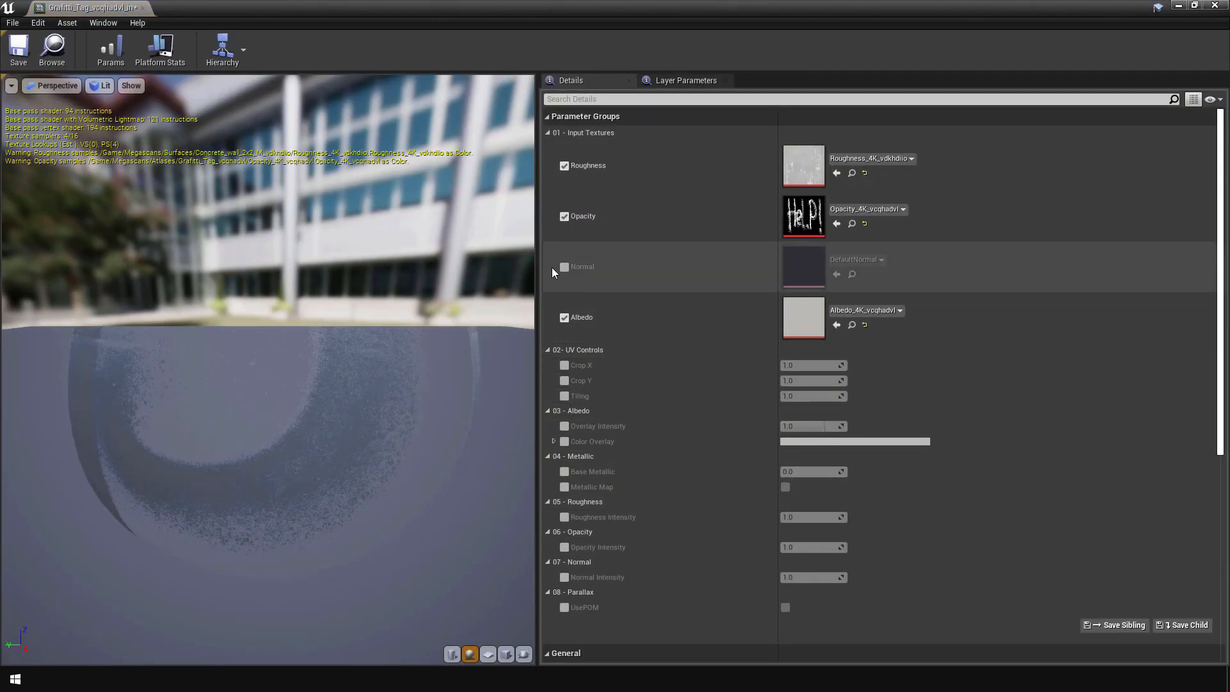
{"action": "left_click", "coordinate": [562, 267]}
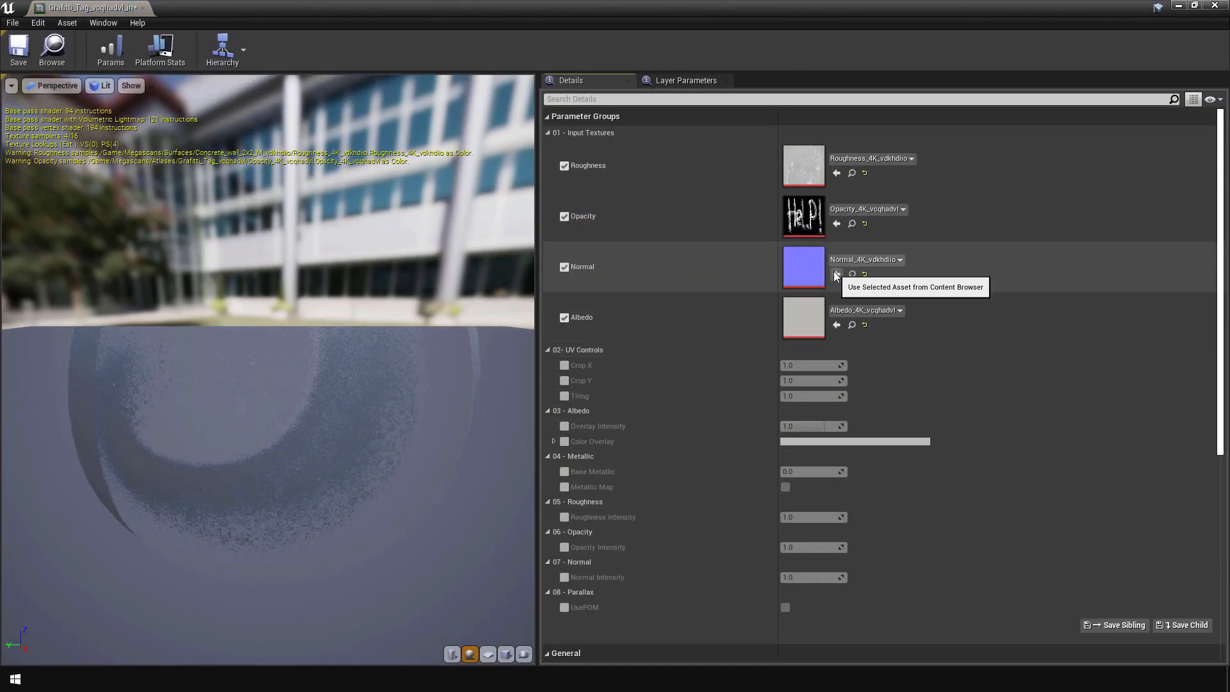
{"action": "left_click", "coordinate": [19, 52]}
{"action": "left_click", "coordinate": [1212, 5]}
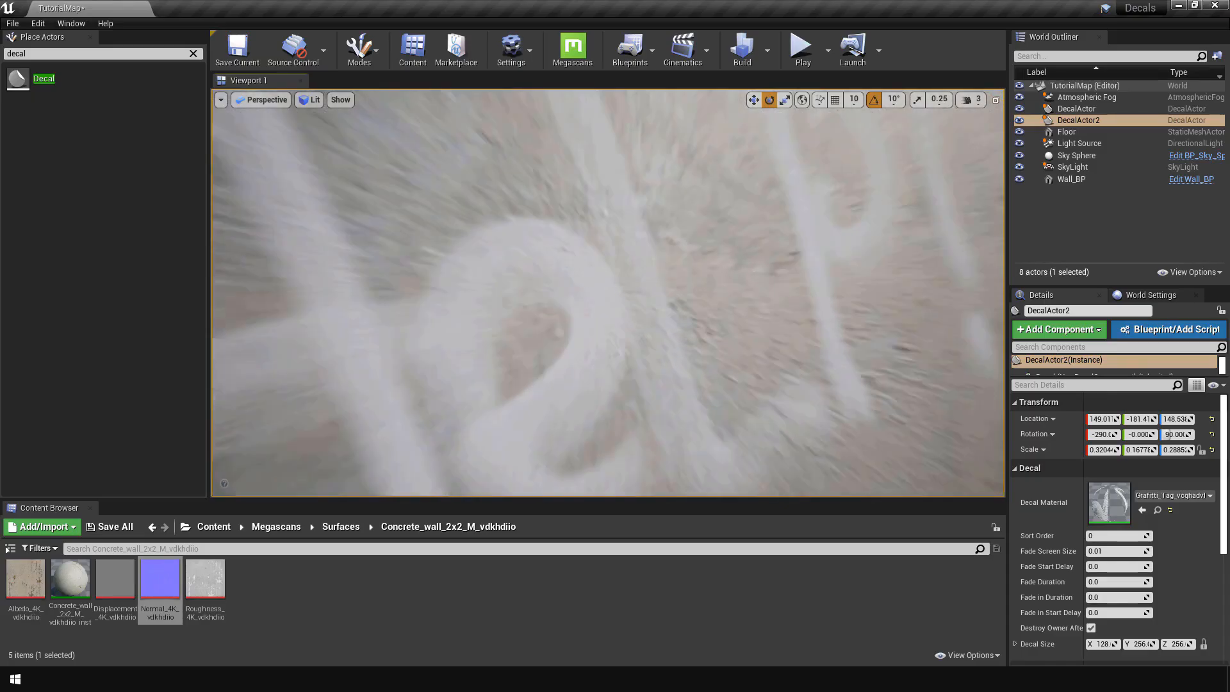
{"action": "mouse_move", "coordinate": [608, 292]}
{"action": "right_mouse_down"}
{"action": "mouse_move", "coordinate": [618, 311]}
{"action": "mouse_move", "coordinate": [493, 314]}
{"action": "mouse_move", "coordinate": [506, 339]}
{"action": "mouse_move", "coordinate": [659, 278]}
{"action": "mouse_move", "coordinate": [608, 291]}
{"action": "right_mouse_up"}
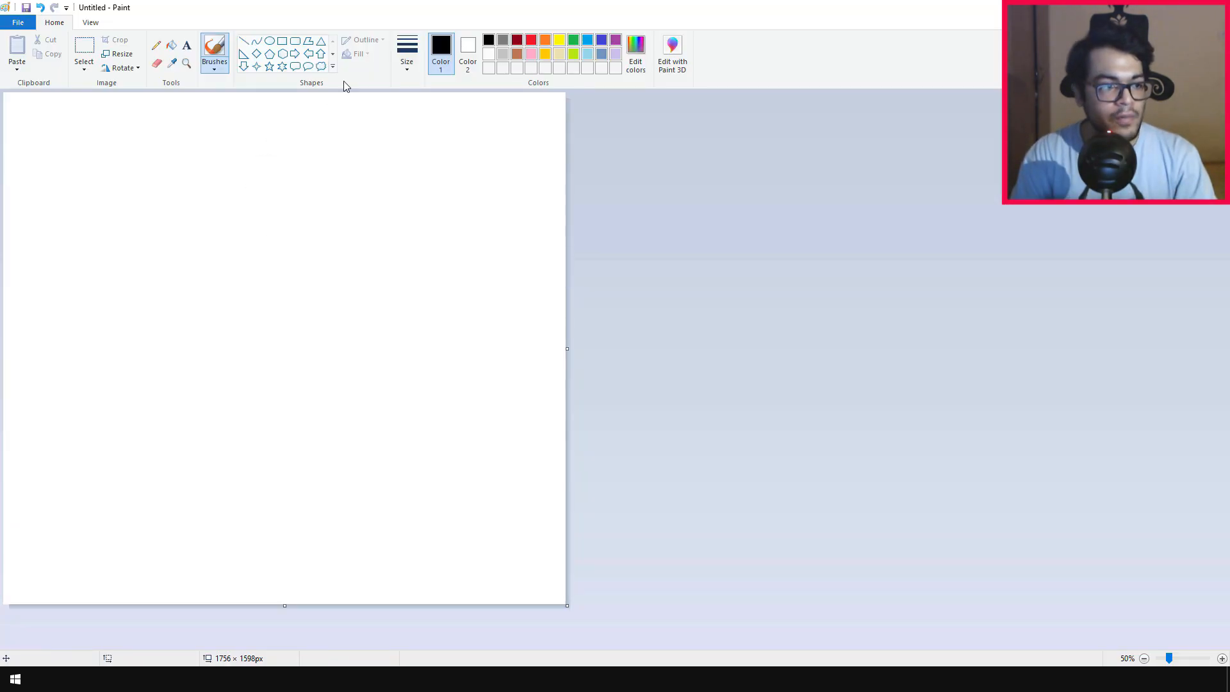
Step: In Paint, fill the blank canvas black and write "pinkpockettv" across it in white 160-point Brush Script MT
{"action": "left_click", "coordinate": [171, 45]}
{"action": "left_click", "coordinate": [218, 252]}
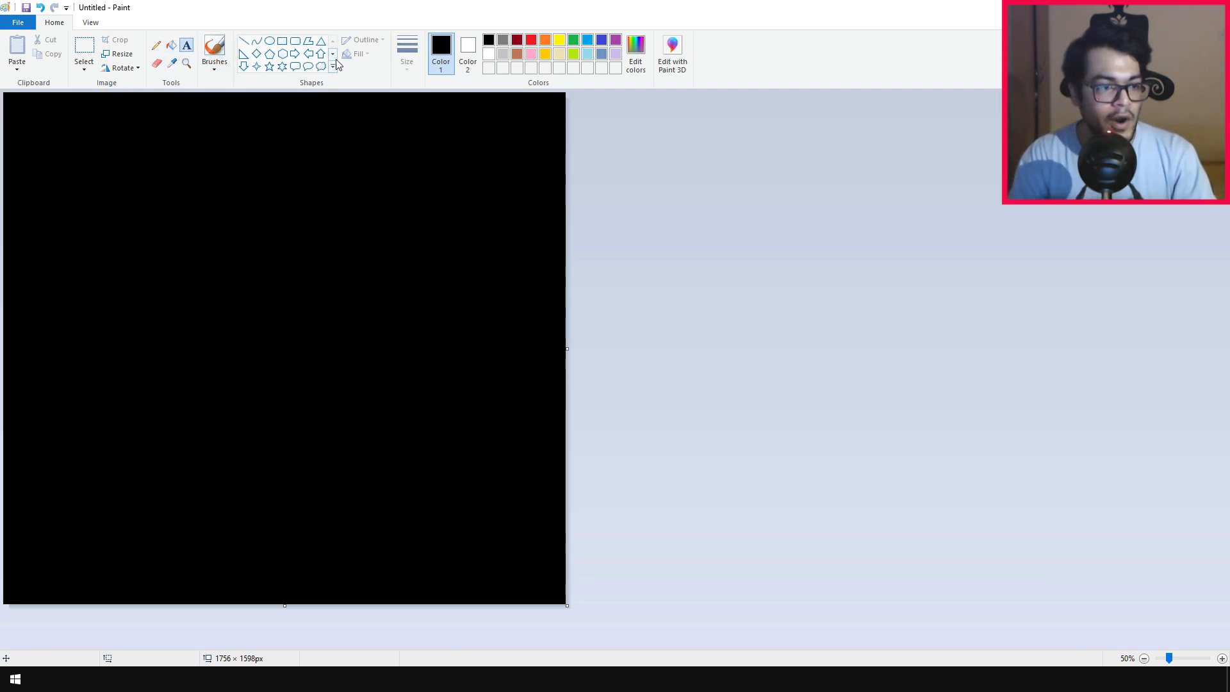
{"action": "left_click", "coordinate": [51, 245]}
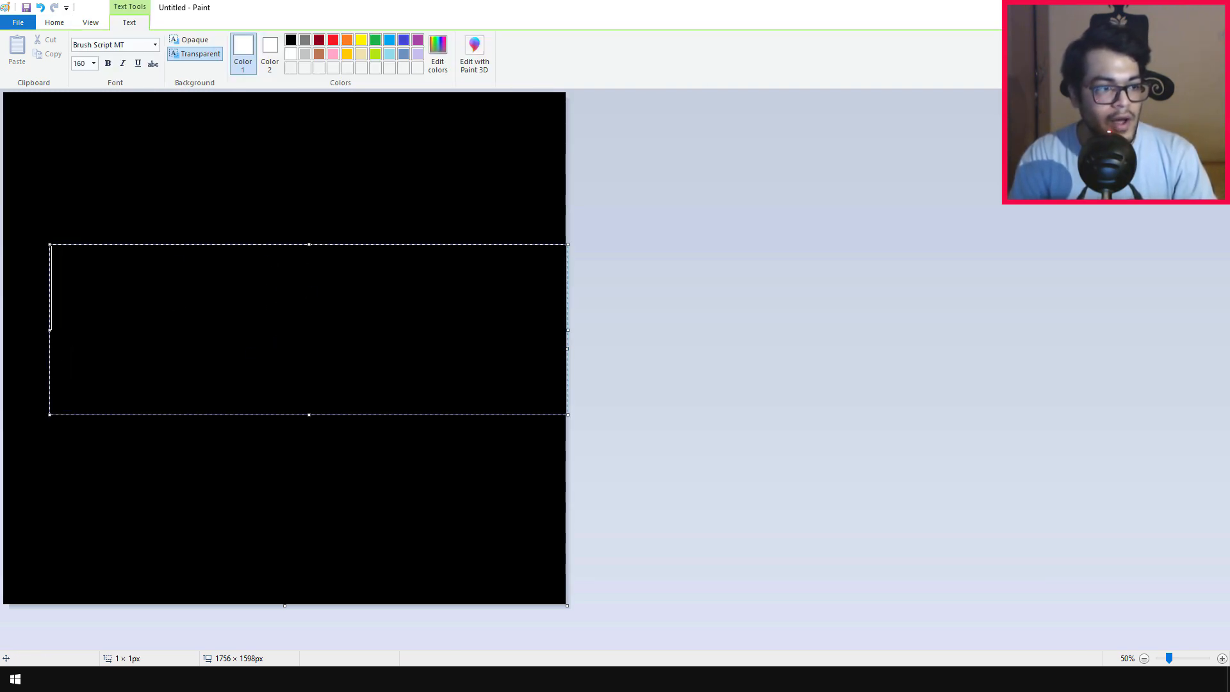
{"action": "type", "text": "pinkpockettv"}
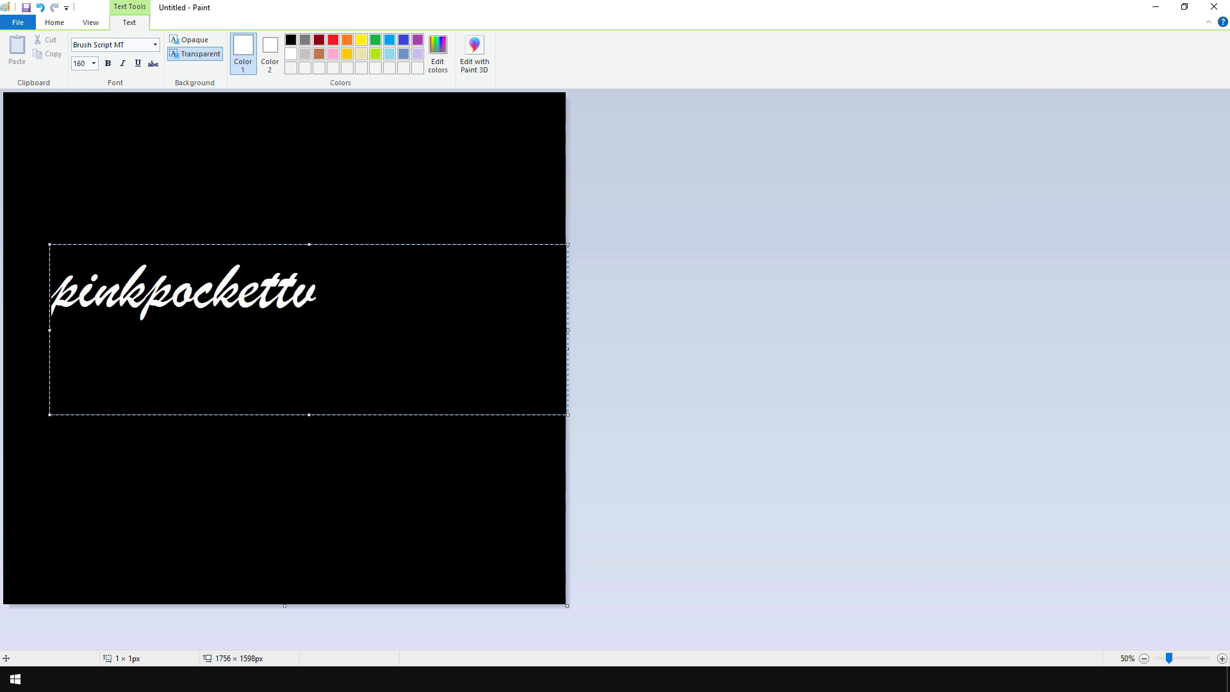
Step: Enlarge the whole "pinkpockettv" text to 300 points
{"action": "key", "text": "ctrl+a"}
{"action": "key", "text": "Return"}
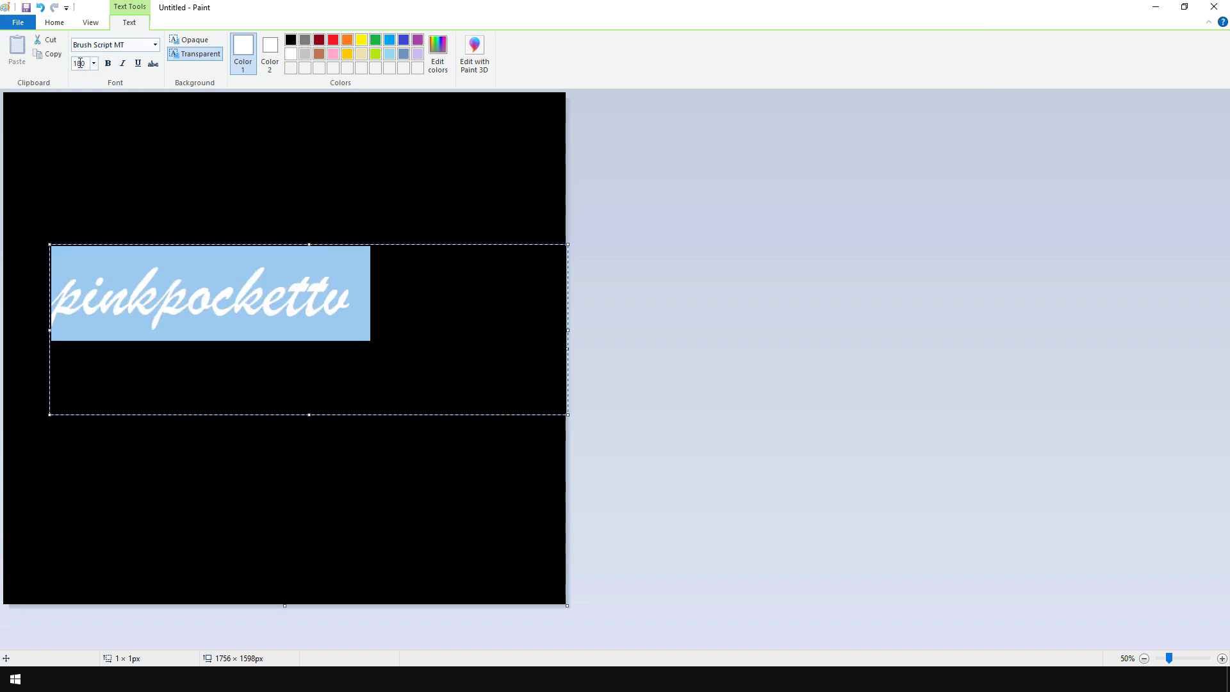
{"action": "type", "text": "0"}
{"action": "key", "text": "Return"}
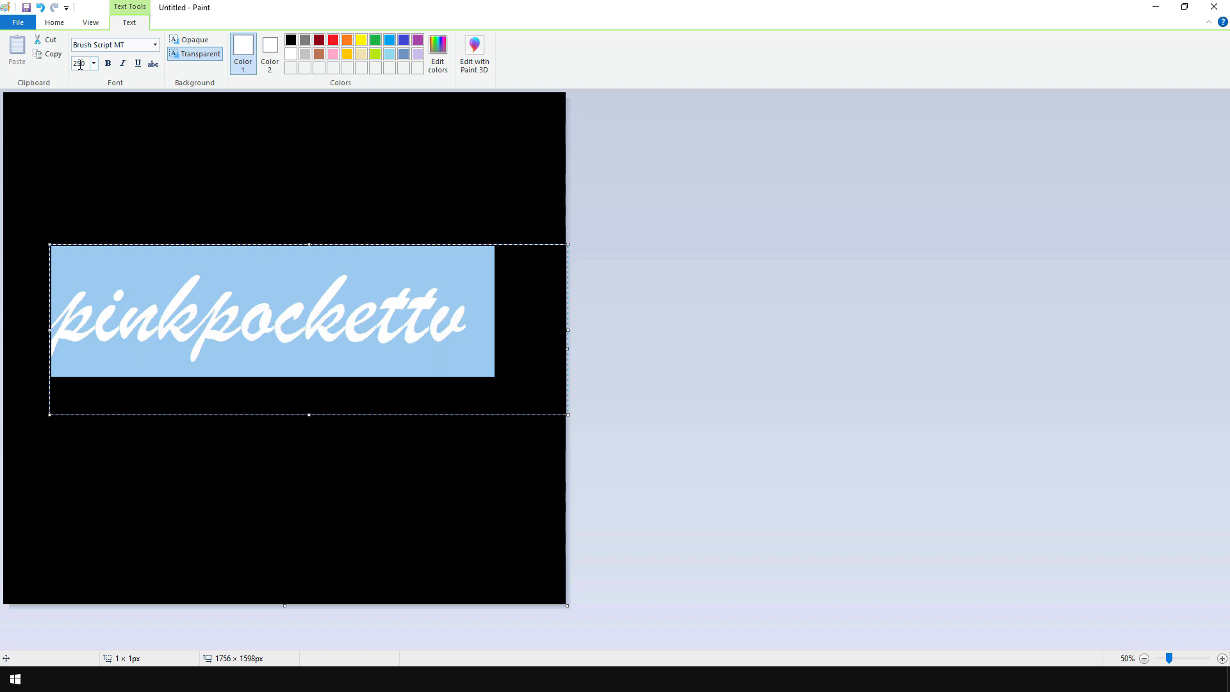
{"action": "key", "text": "Return"}
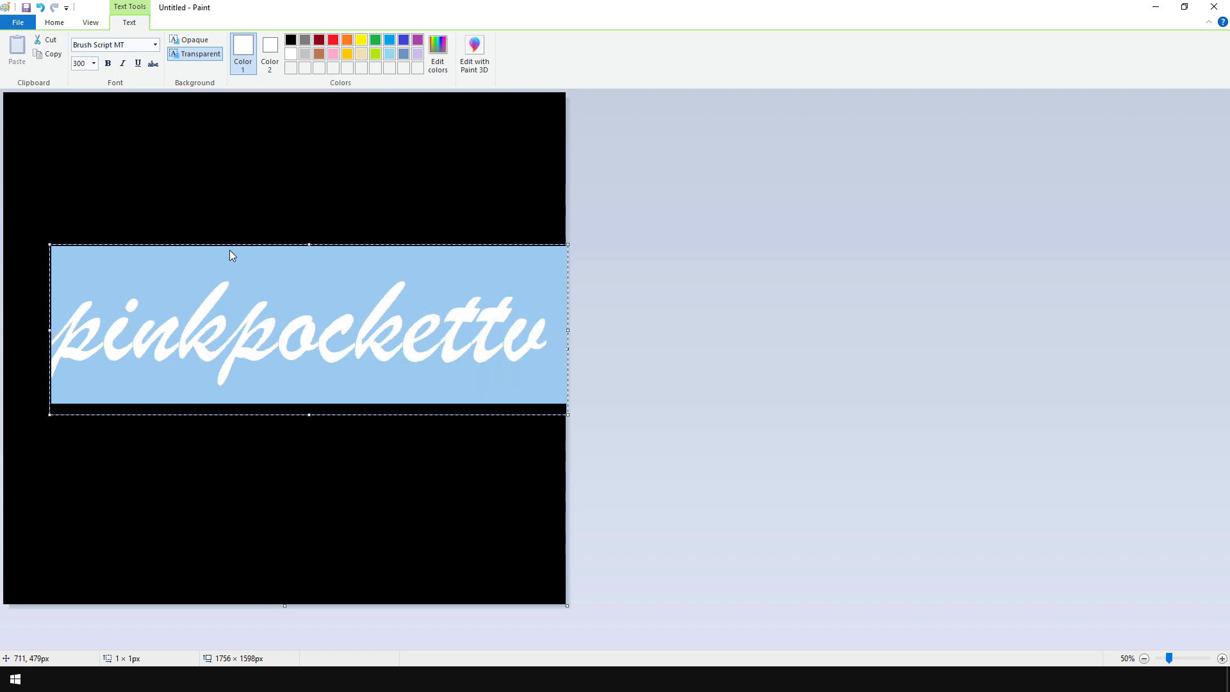
Step: Resize the text box to fit within the canvas width and centre the "pinkpockettv" text on the black canvas
{"action": "left_click", "coordinate": [99, 331]}
{"action": "key", "text": "Left"}
{"action": "key", "text": "Return"}
{"action": "key", "text": "BackSpace"}
{"action": "left_click_drag", "start_coordinate": [333, 244], "coordinate": [292, 204]}
{"action": "left_click_drag", "start_coordinate": [527, 382], "coordinate": [559, 382]}
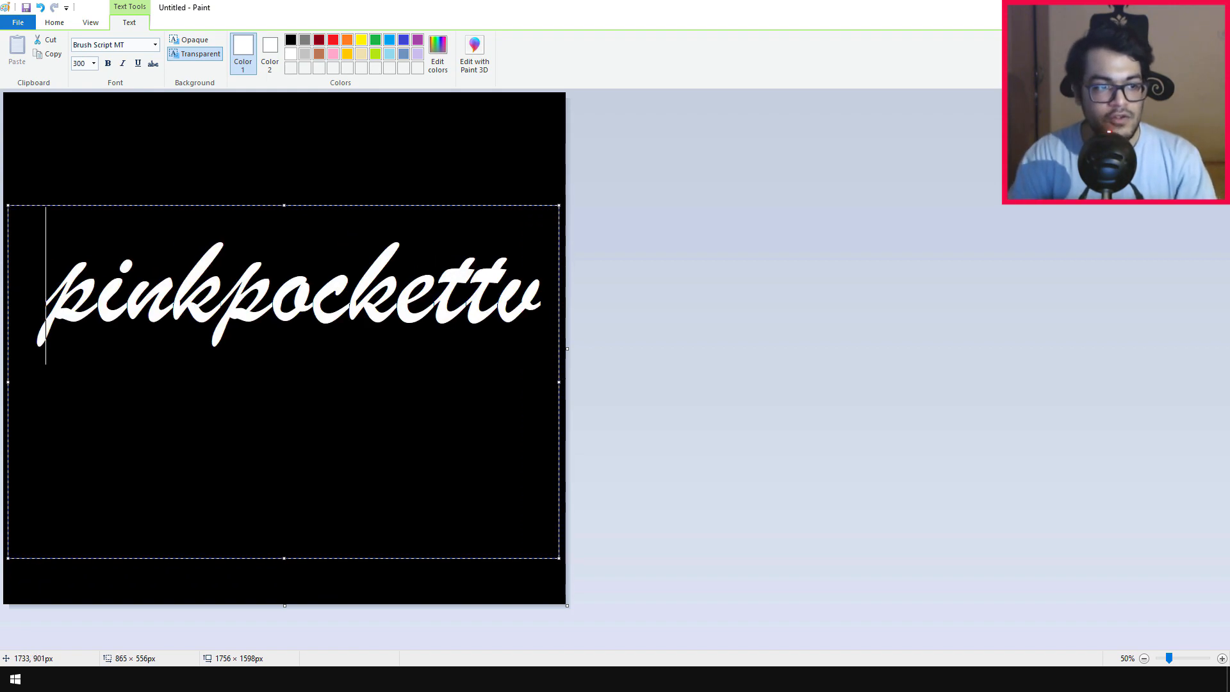
{"action": "left_click_drag", "start_coordinate": [284, 556], "coordinate": [285, 368]}
{"action": "left_click_drag", "start_coordinate": [322, 206], "coordinate": [315, 255]}
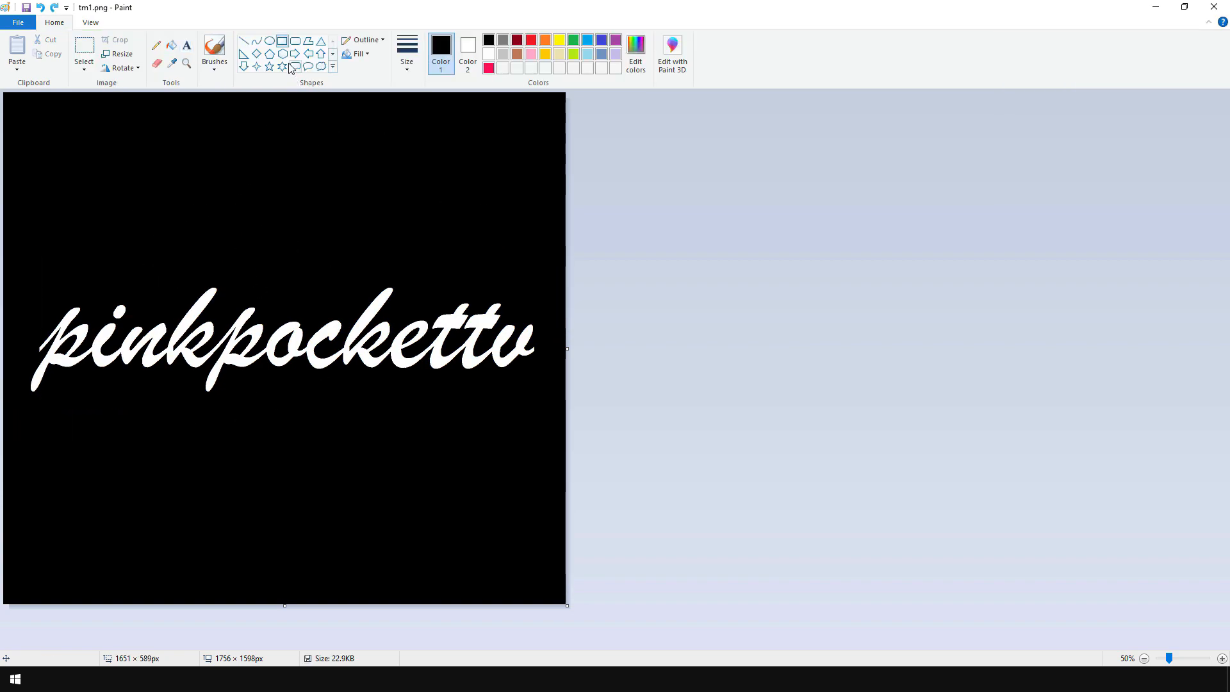
Step: Cover the text with a rectangle and fill the entire canvas with the custom pinkish-red color
{"action": "mouse_move", "coordinate": [23, 253]}
{"action": "left_mouse_down"}
{"action": "mouse_move", "coordinate": [508, 444]}
{"action": "mouse_move", "coordinate": [541, 446]}
{"action": "left_mouse_up"}
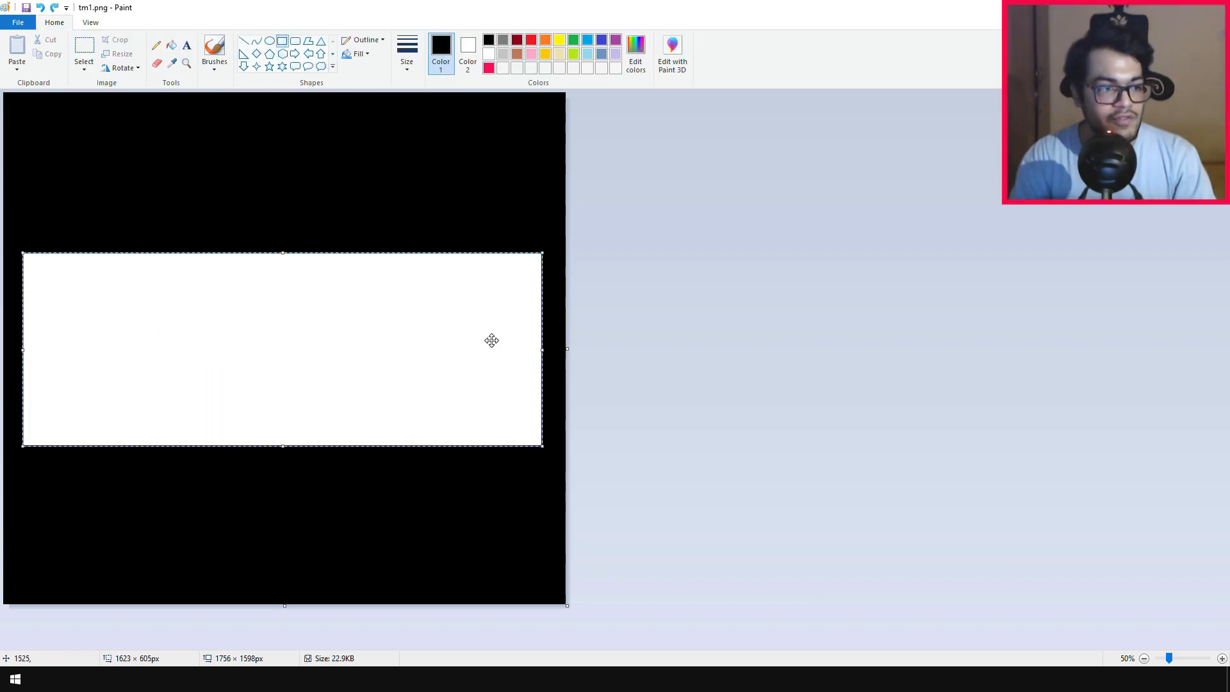
{"action": "left_click", "coordinate": [489, 69]}
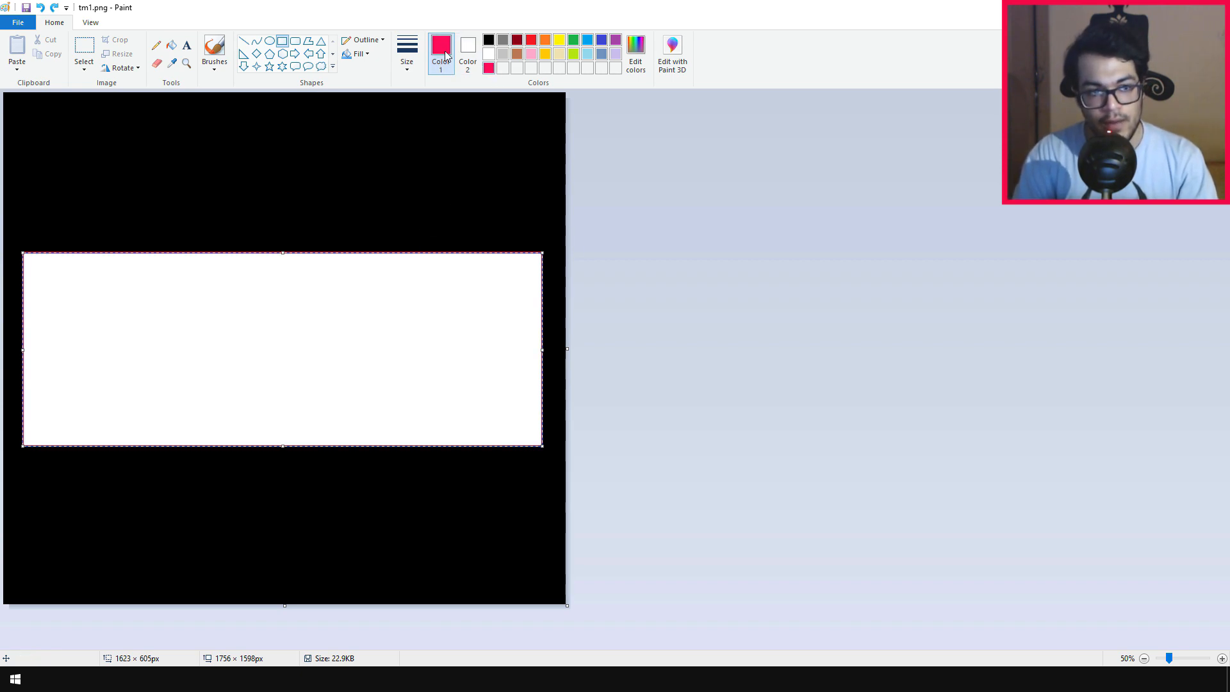
{"action": "left_click", "coordinate": [171, 45]}
{"action": "left_click", "coordinate": [256, 322]}
{"action": "left_click", "coordinate": [287, 173]}
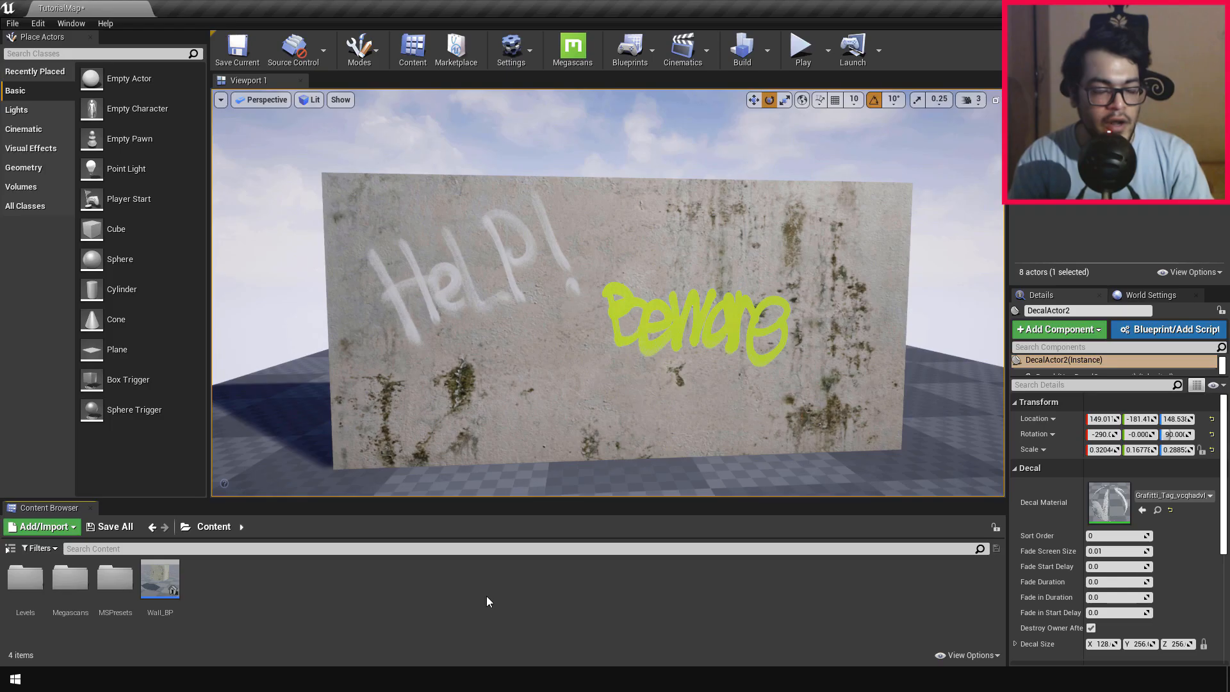
Step: In Unreal Engine, import tm1.png and tc1.png into the Content folder and open the imported textures to check them
{"action": "right_click", "coordinate": [486, 596]}
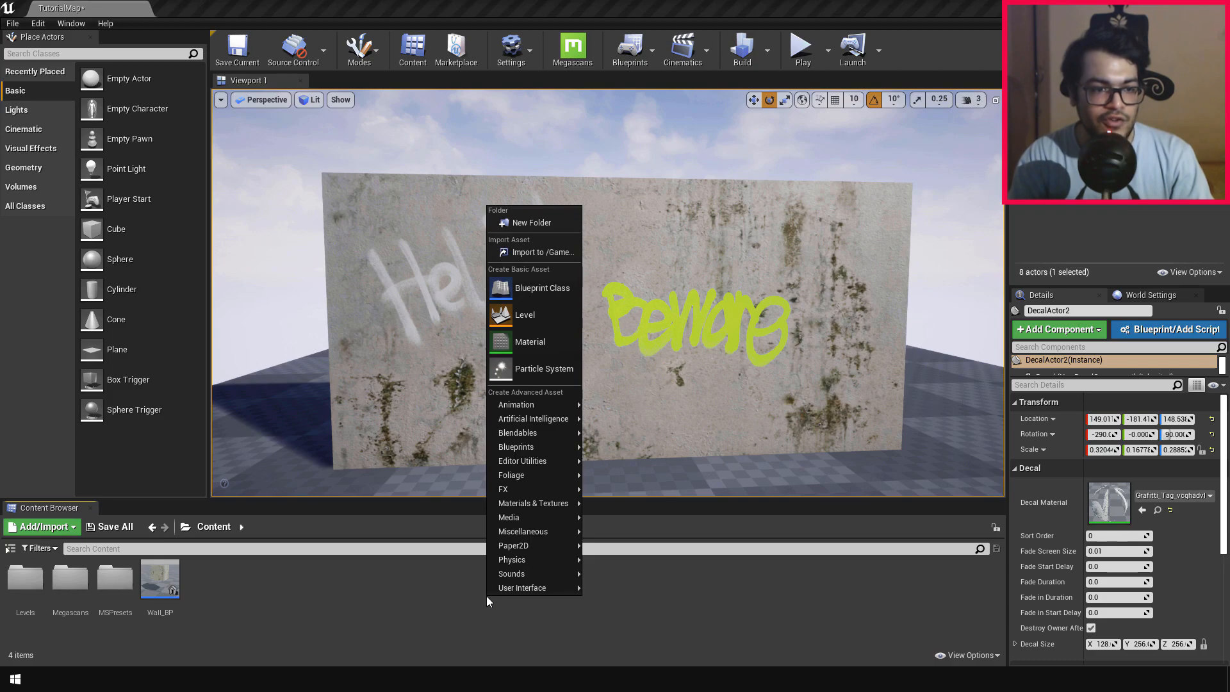
{"action": "left_click", "coordinate": [511, 262]}
{"action": "left_click", "coordinate": [656, 110]}
{"action": "left_click", "coordinate": [153, 200], "text": "ctrl"}
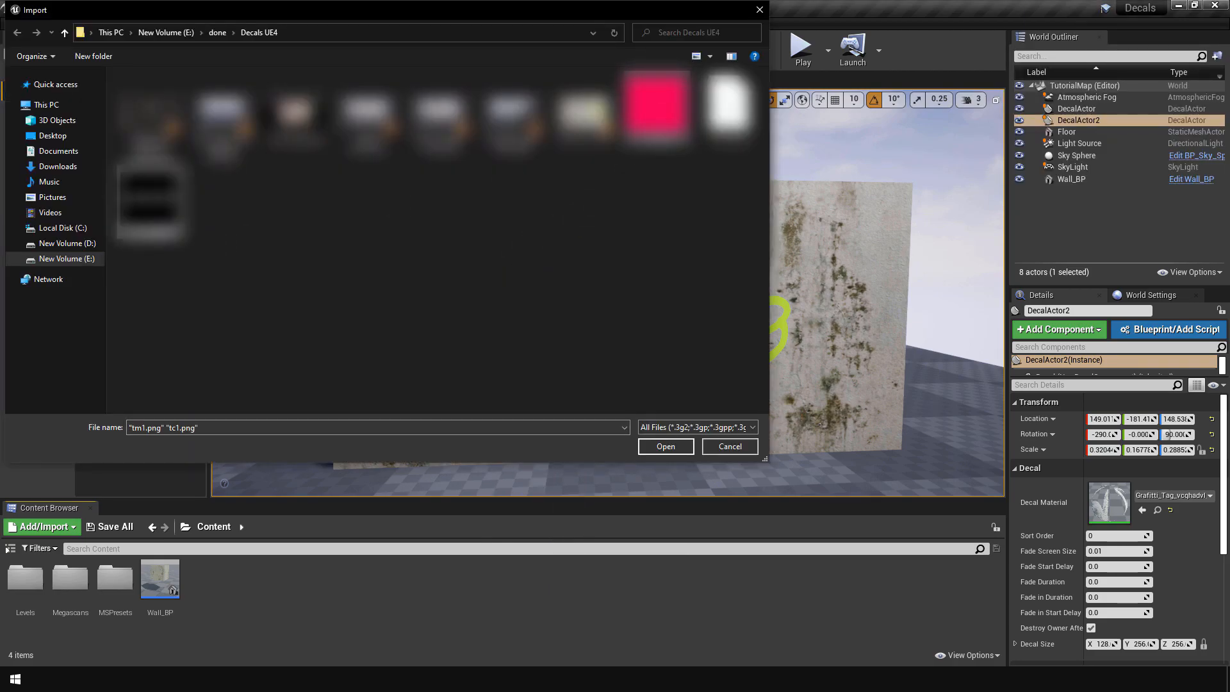
{"action": "left_click", "coordinate": [665, 447]}
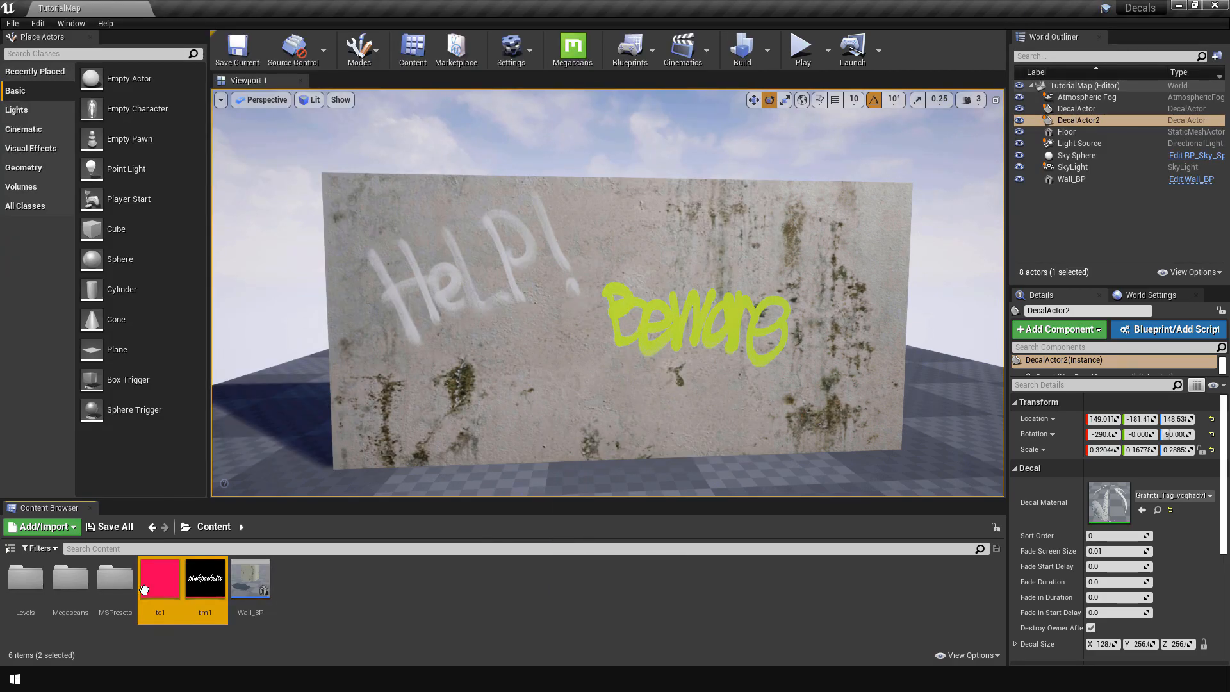
{"action": "double_click", "coordinate": [205, 583]}
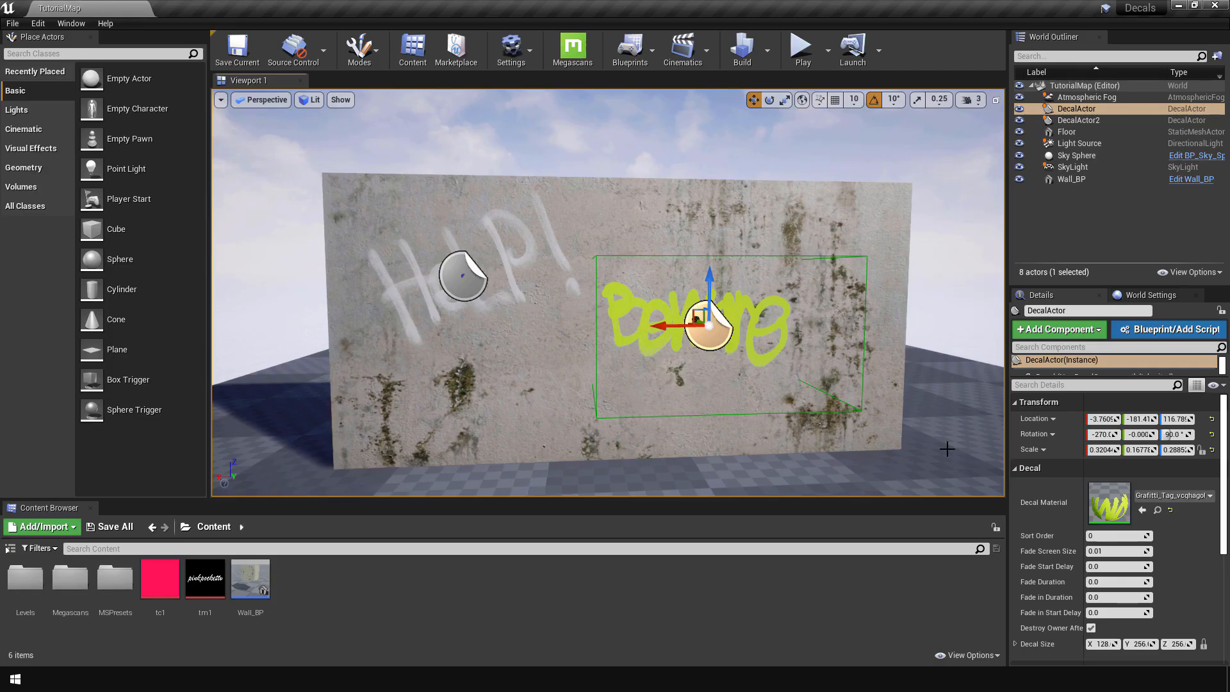
Step: Open the Beware decal's material instance and examine the node graph of its parent Decal_MasterMaterial
{"action": "double_click", "coordinate": [1119, 502]}
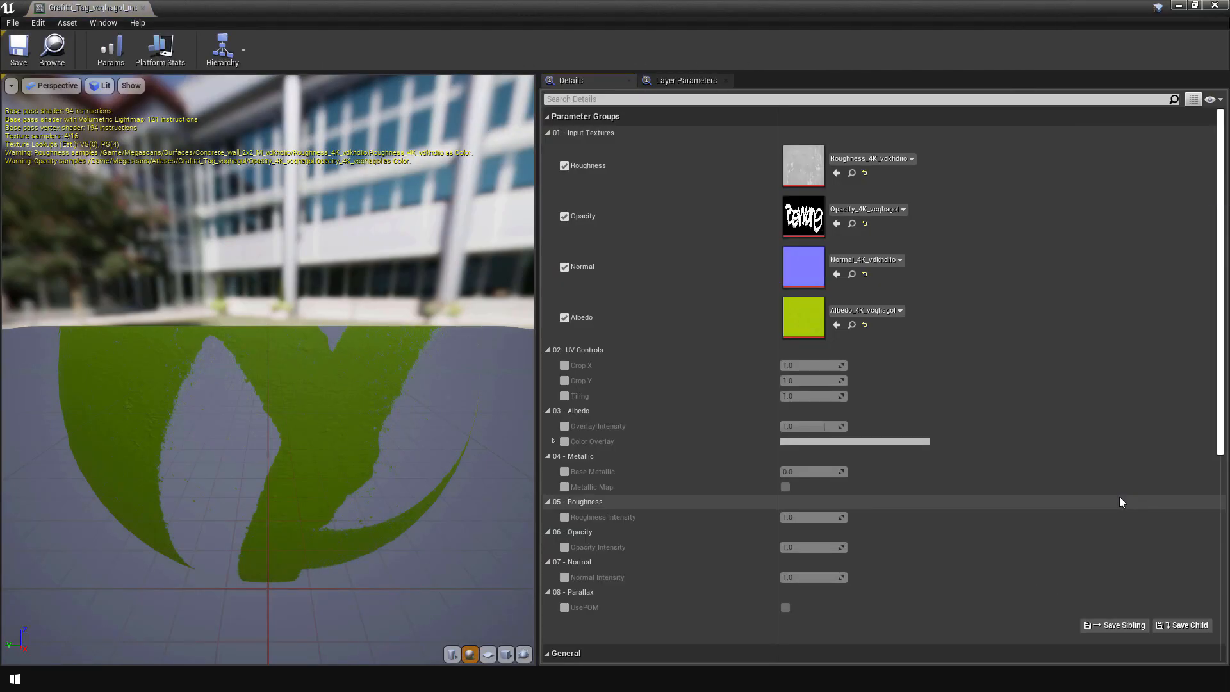
{"action": "scroll", "coordinate": [1120, 501], "scroll_direction": "down", "scroll_amount": 5}
{"action": "scroll", "coordinate": [1119, 494], "scroll_direction": "down", "scroll_amount": 4}
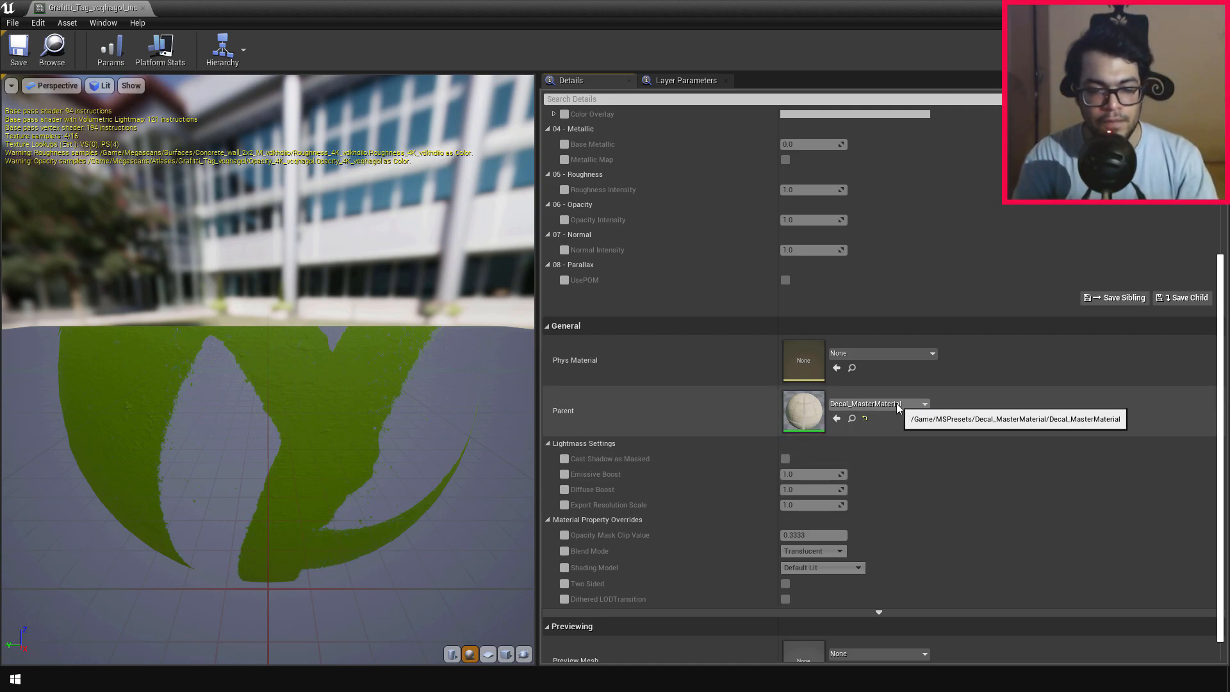
{"action": "double_click", "coordinate": [796, 413]}
{"action": "scroll", "coordinate": [705, 317], "scroll_direction": "up", "scroll_amount": 4}
{"action": "scroll", "coordinate": [774, 311], "scroll_direction": "down", "scroll_amount": 2}
{"action": "right_click_drag", "start_coordinate": [918, 286], "coordinate": [944, 332]}
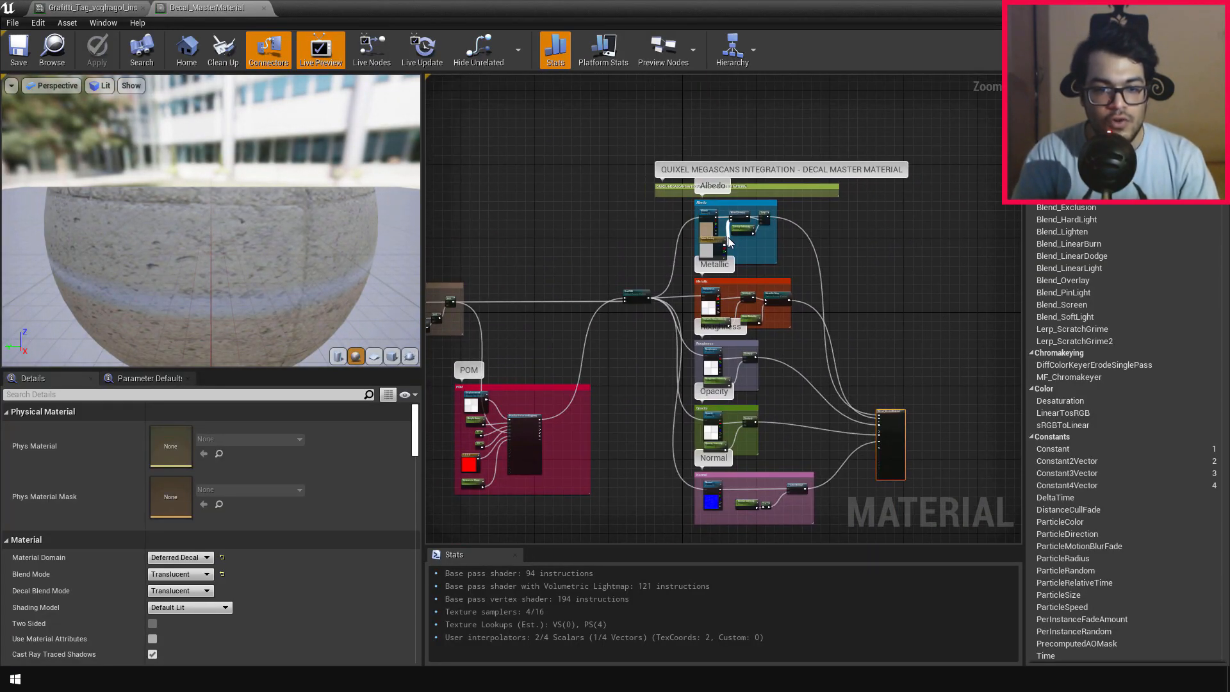
{"action": "left_click", "coordinate": [263, 8]}
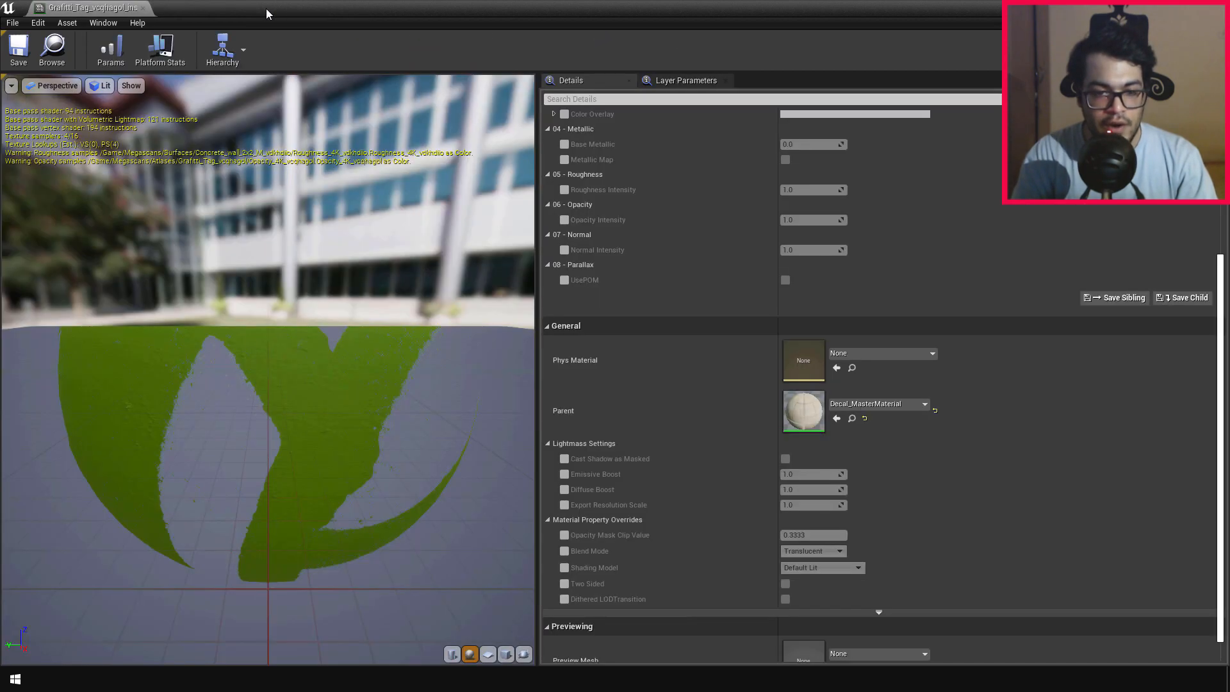
Step: Locate Decal_MasterMaterial in the project, create a material instance from it named Pinkpockettv, and open the instance
{"action": "left_click", "coordinate": [852, 419]}
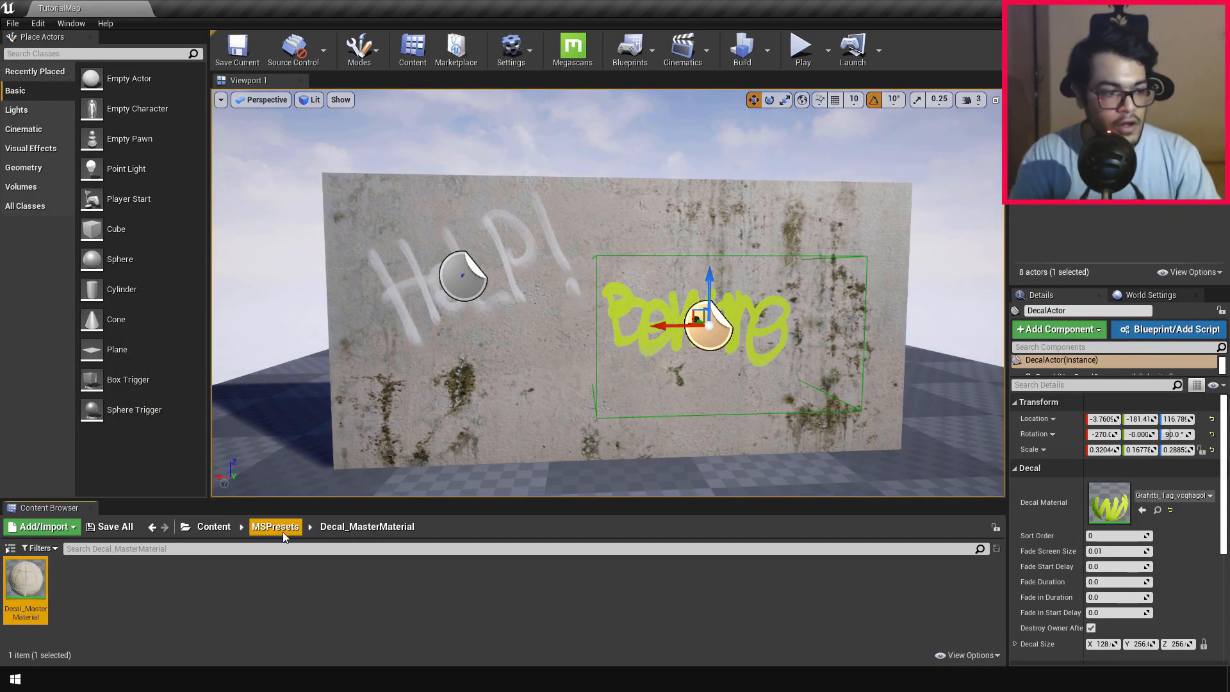
{"action": "right_click", "coordinate": [48, 578]}
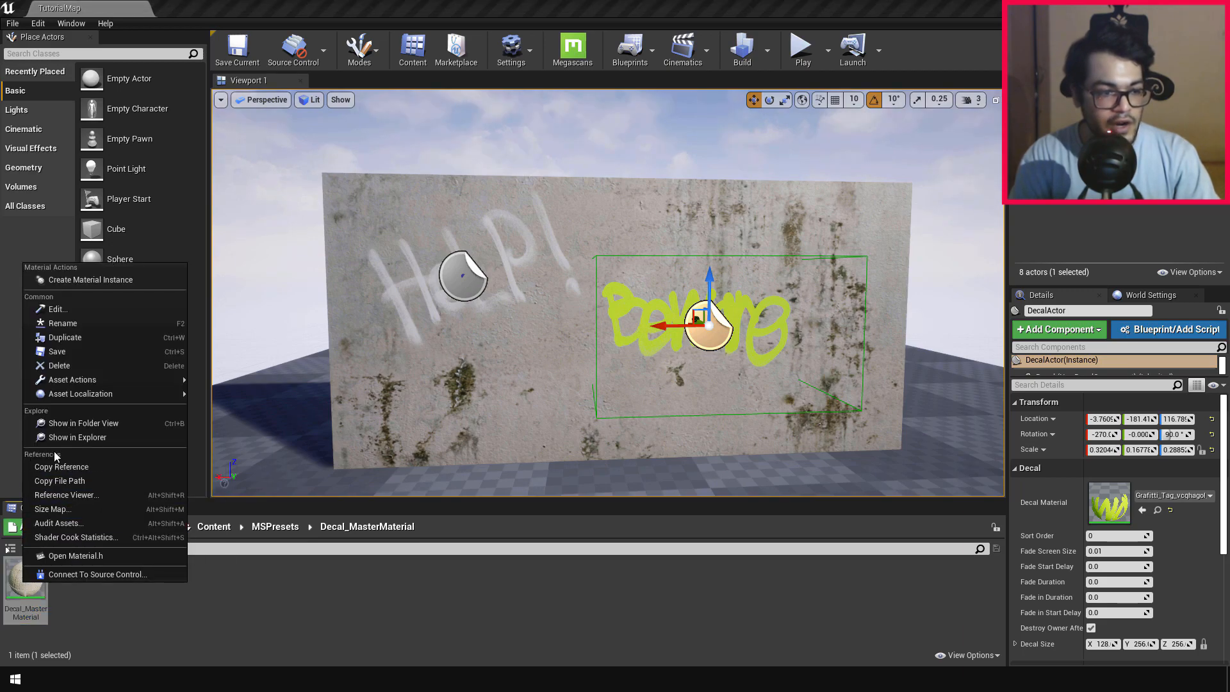
{"action": "left_click", "coordinate": [88, 279]}
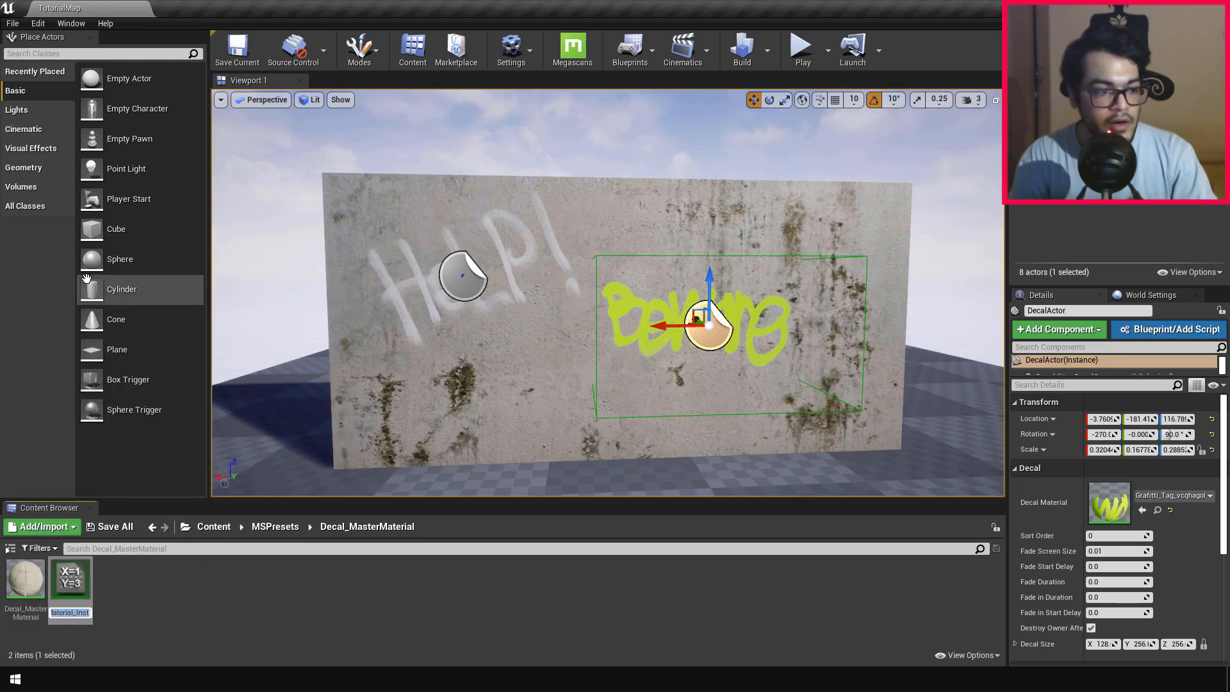
{"action": "key", "text": "Return"}
{"action": "double_click", "coordinate": [87, 602]}
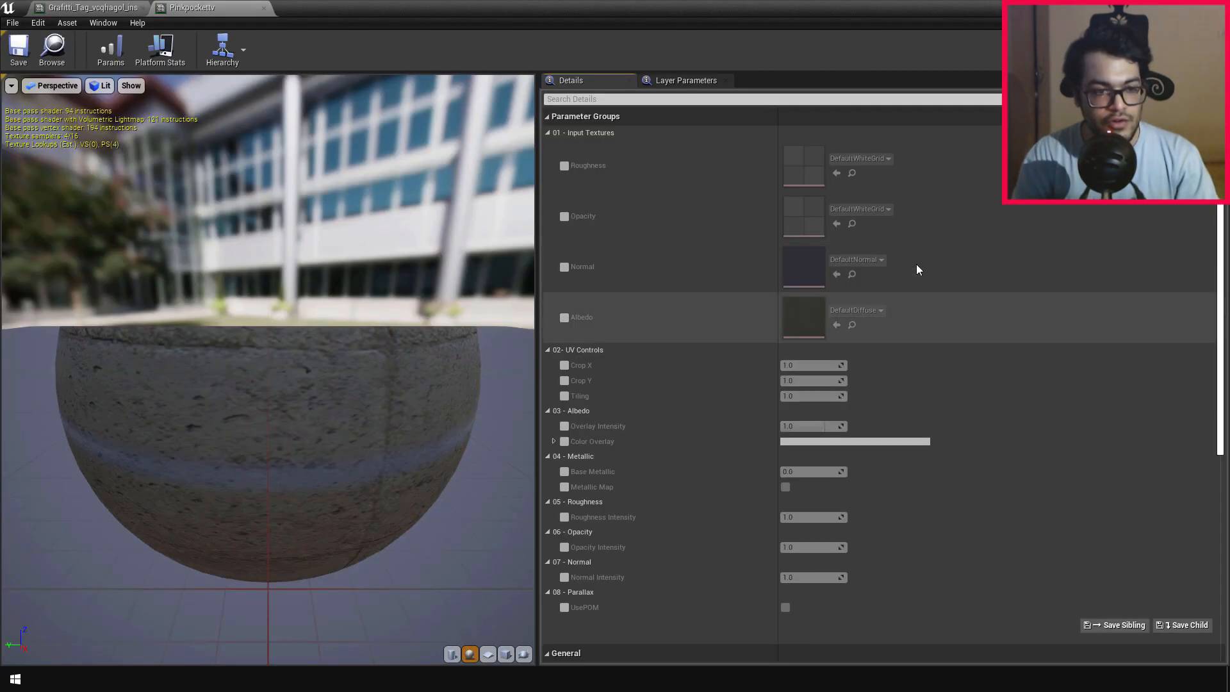
Step: Enable the Normal, Albedo, Opacity and Roughness texture overrides in the Pinkpockettv material instance
{"action": "left_click", "coordinate": [564, 267]}
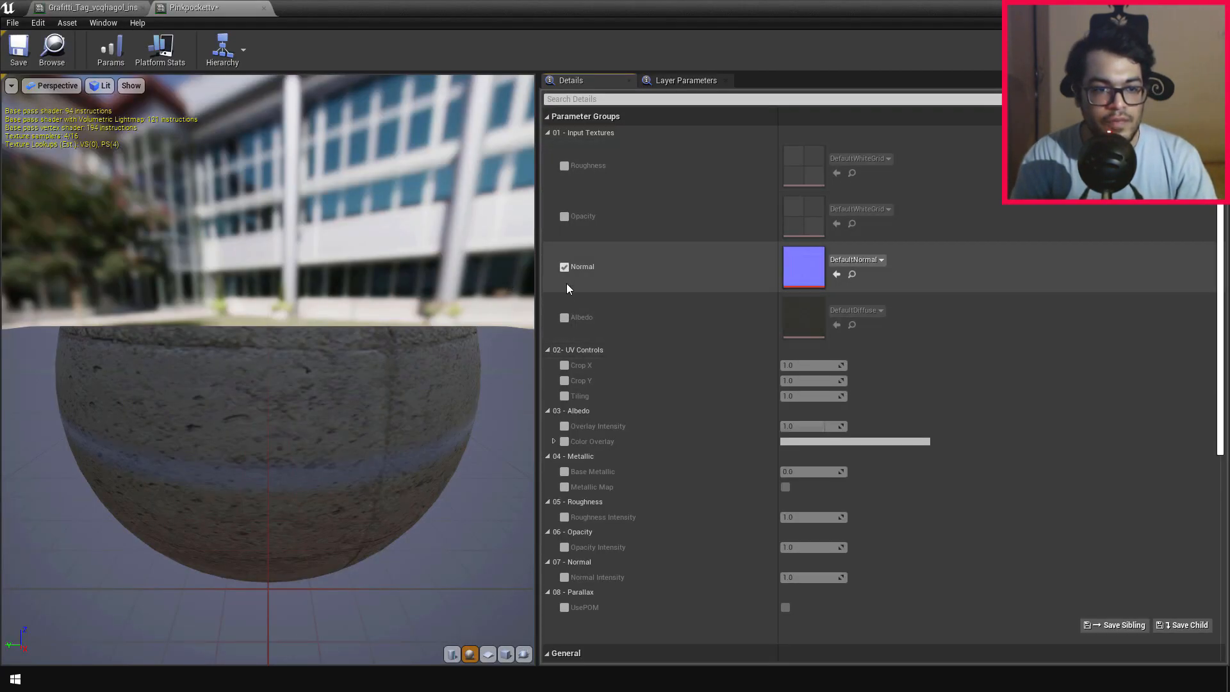
{"action": "left_click", "coordinate": [564, 317]}
{"action": "left_click", "coordinate": [565, 217]}
{"action": "left_click", "coordinate": [566, 167]}
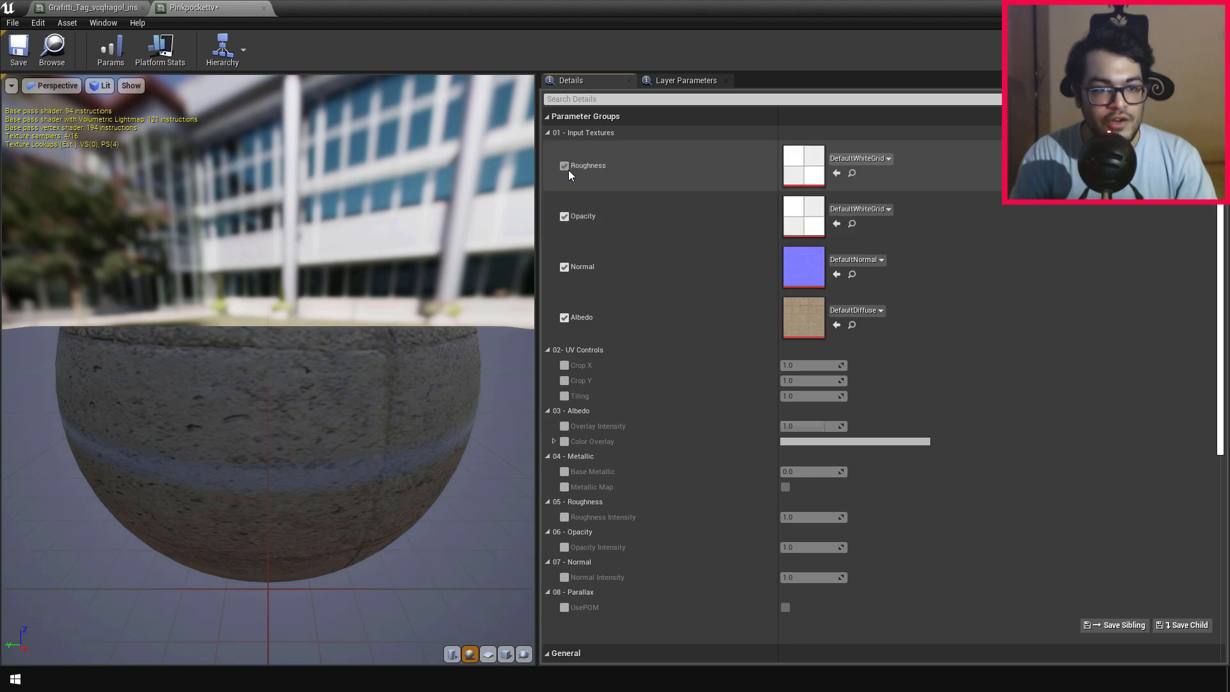
Step: Assign the tm1 texture to Opacity and the tc1 texture to Albedo in the Pinkpockettv material instance
{"action": "left_click", "coordinate": [867, 208]}
{"action": "scroll", "coordinate": [928, 516], "scroll_direction": "down", "scroll_amount": 2}
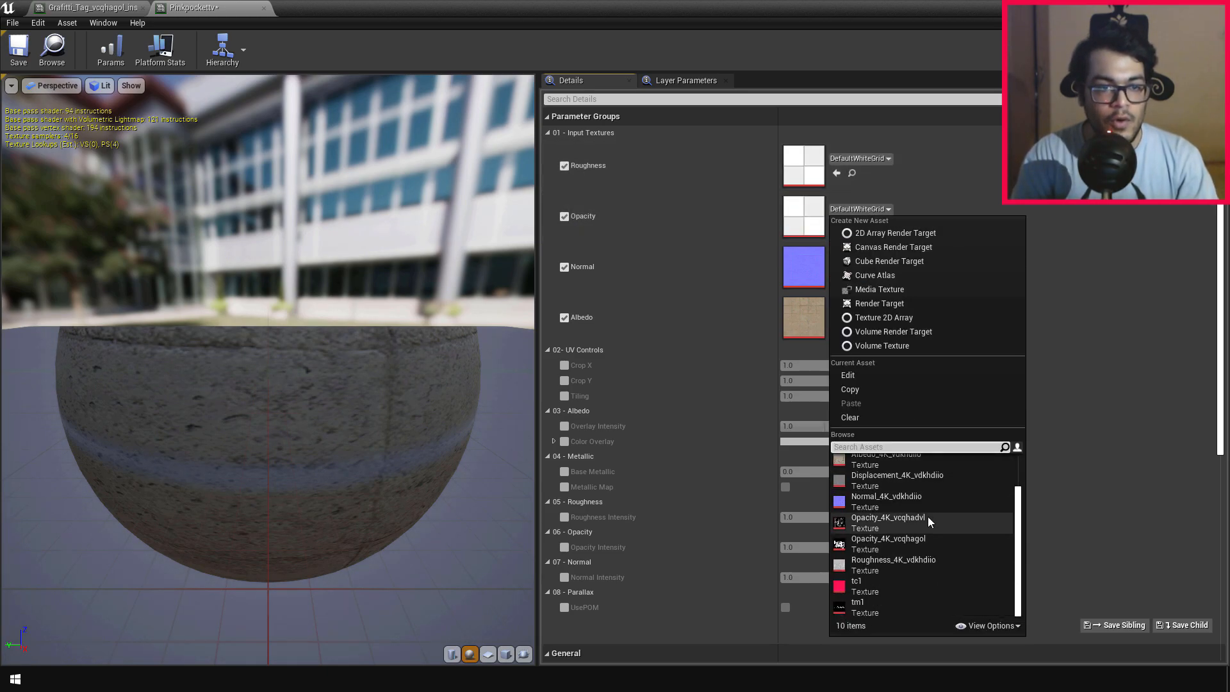
{"action": "left_click", "coordinate": [879, 602]}
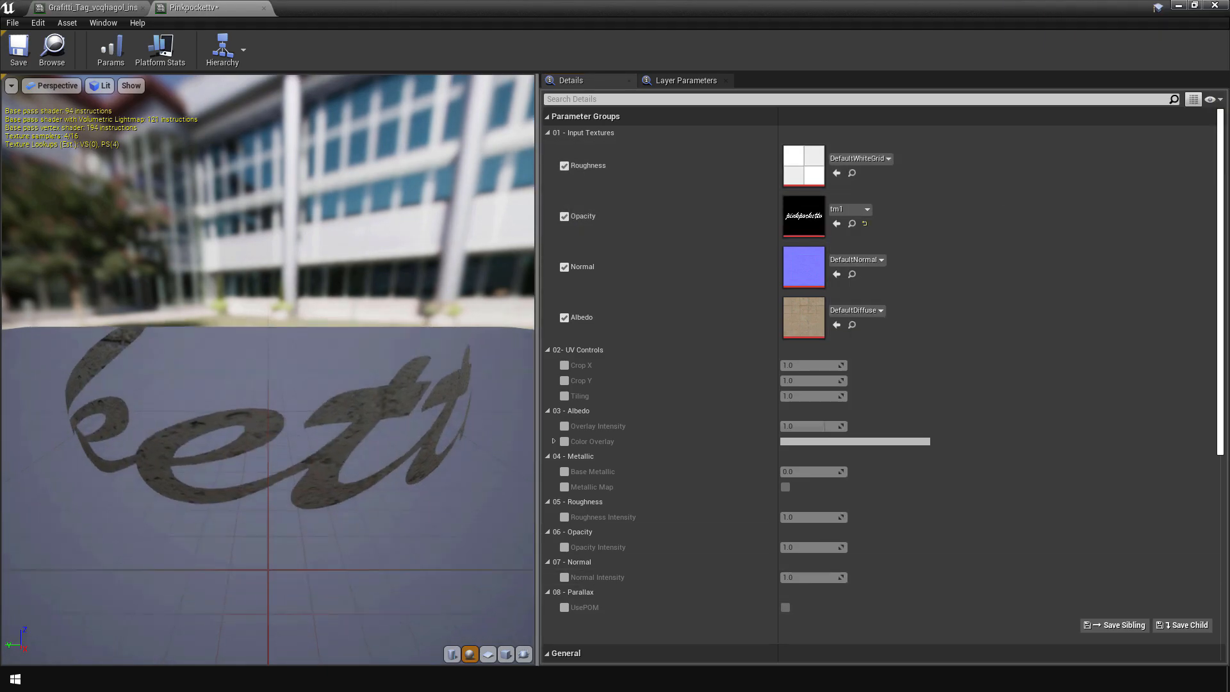
{"action": "mouse_move", "coordinate": [269, 385]}
{"action": "left_mouse_down"}
{"action": "mouse_move", "coordinate": [211, 371]}
{"action": "mouse_move", "coordinate": [326, 366]}
{"action": "mouse_move", "coordinate": [352, 409]}
{"action": "mouse_move", "coordinate": [307, 359]}
{"action": "mouse_move", "coordinate": [269, 378]}
{"action": "left_mouse_up"}
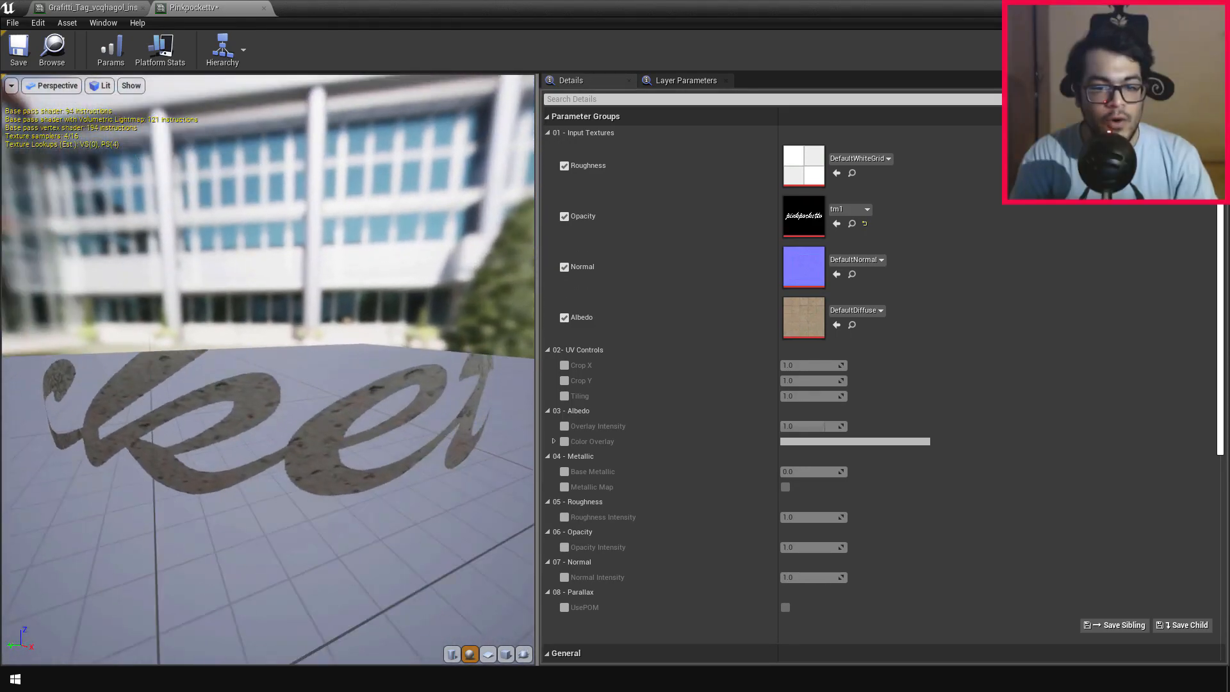
{"action": "left_click", "coordinate": [856, 311]}
{"action": "scroll", "coordinate": [975, 548], "scroll_direction": "down", "scroll_amount": 2}
{"action": "left_click", "coordinate": [925, 617]}
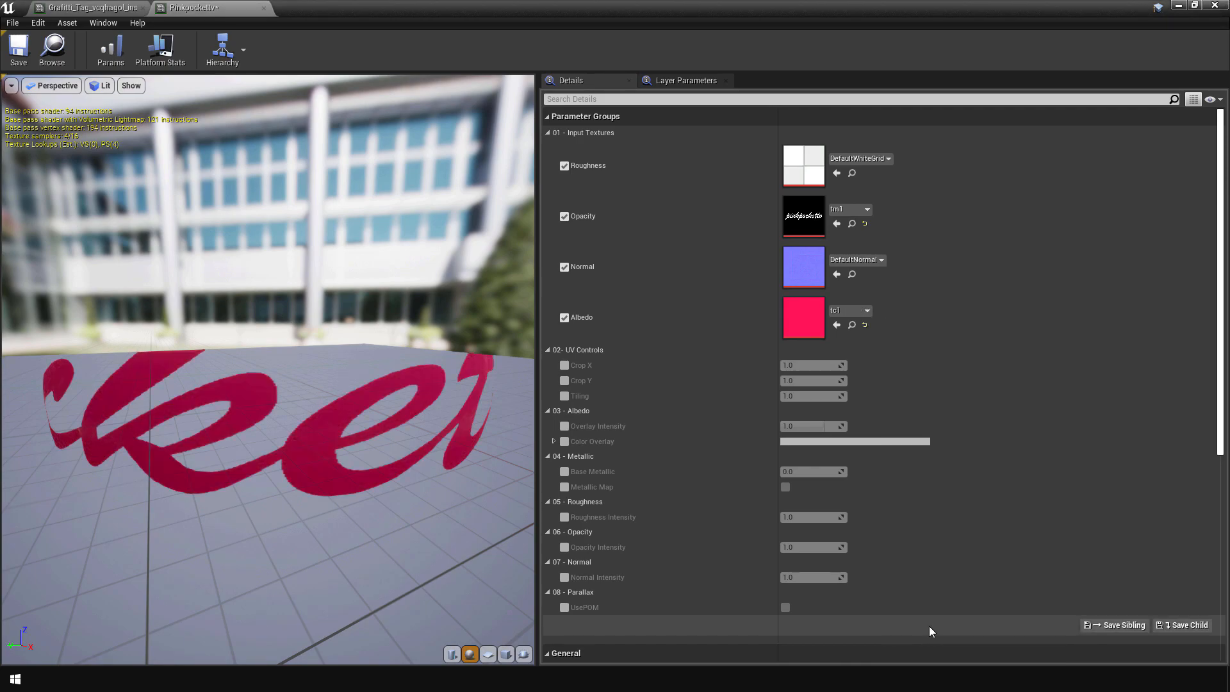
{"action": "scroll", "coordinate": [186, 543], "scroll_direction": "up", "scroll_amount": 3}
{"action": "right_click_drag", "start_coordinate": [161, 542], "coordinate": [161, 571]}
{"action": "mouse_move", "coordinate": [162, 543]}
{"action": "left_mouse_down"}
{"action": "mouse_move", "coordinate": [263, 494]}
{"action": "mouse_move", "coordinate": [256, 535]}
{"action": "mouse_move", "coordinate": [307, 541]}
{"action": "mouse_move", "coordinate": [218, 545]}
{"action": "mouse_move", "coordinate": [160, 522]}
{"action": "left_mouse_up"}
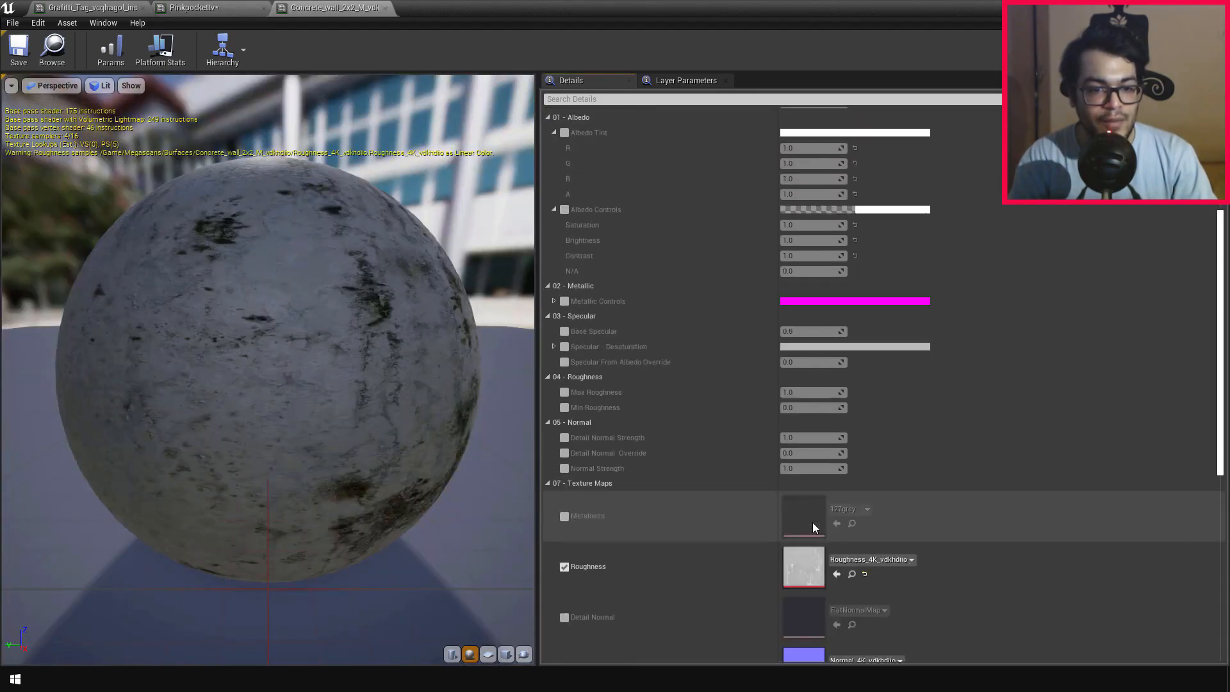
Step: Assign the concrete wall's Roughness_4K_vdkhdiio and Normal_4K_vdkhdiio textures to Pinkpockettv's Roughness and Normal, and save the instance
{"action": "scroll", "coordinate": [812, 522], "scroll_direction": "down", "scroll_amount": 5}
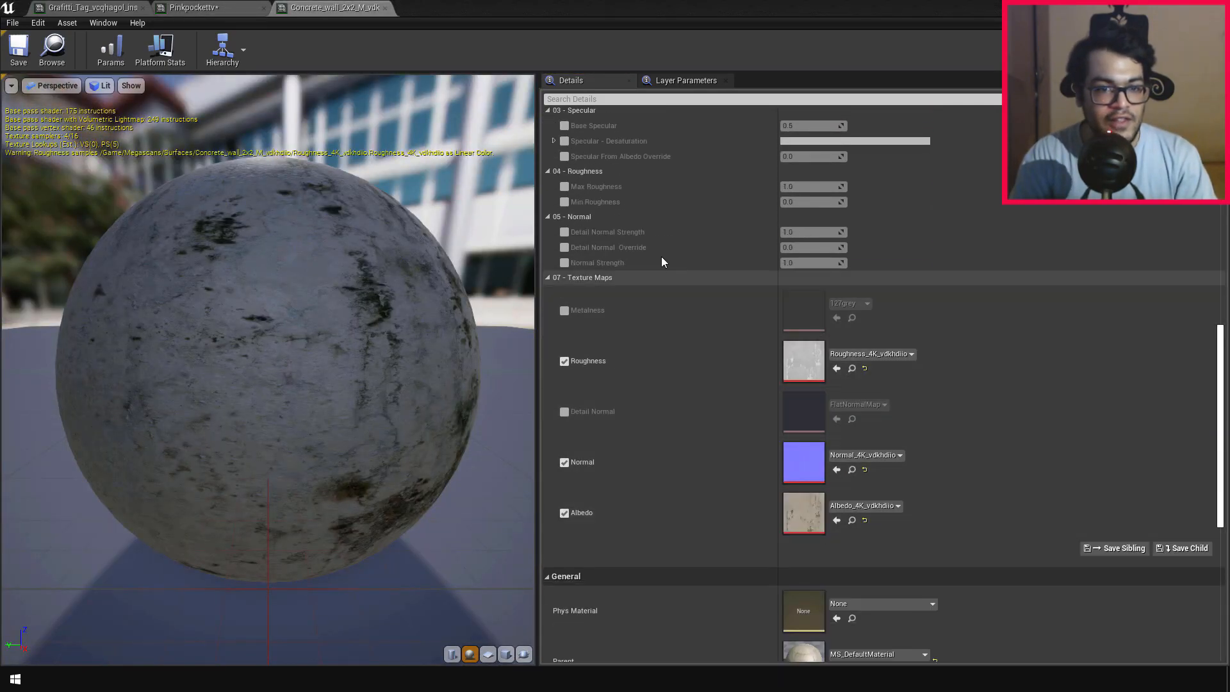
{"action": "left_click", "coordinate": [221, 8]}
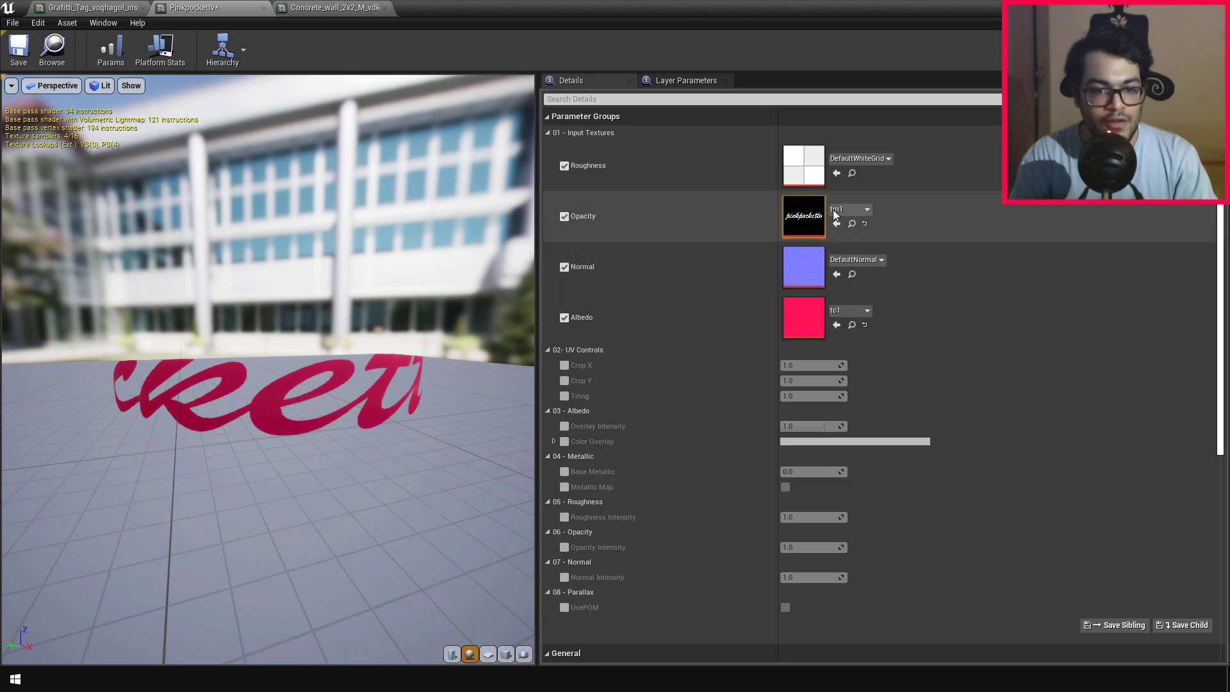
{"action": "left_click", "coordinate": [837, 174]}
{"action": "left_click", "coordinate": [334, 8]}
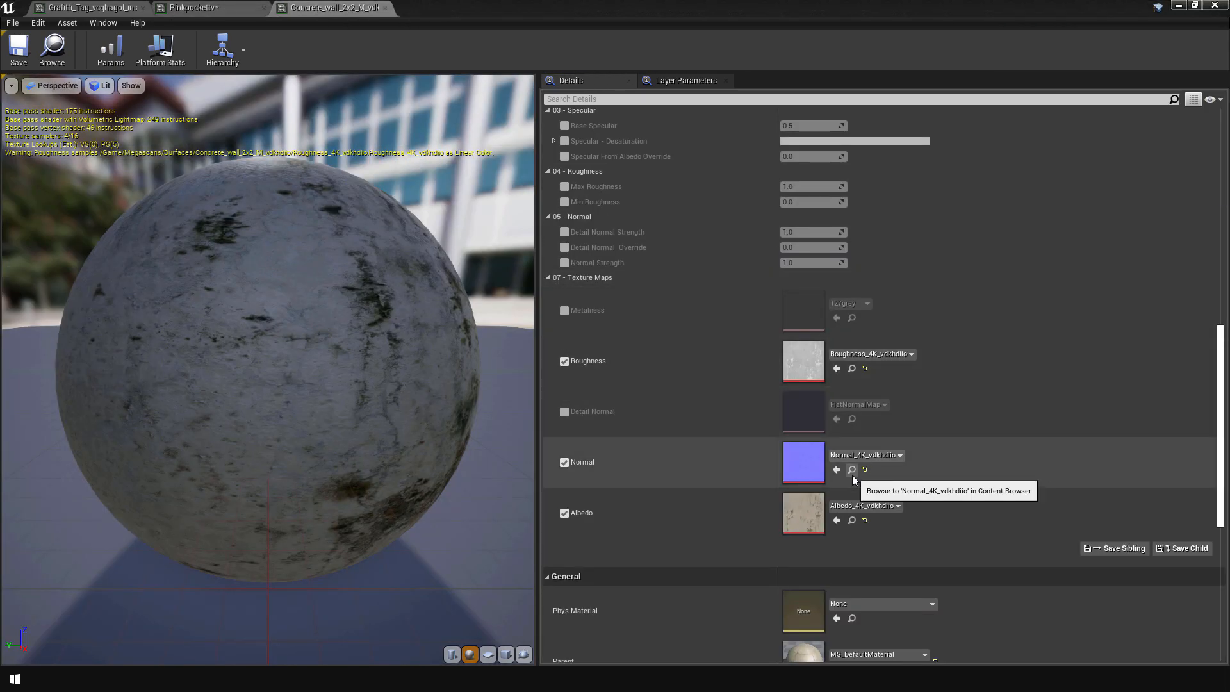
{"action": "left_click", "coordinate": [192, 8]}
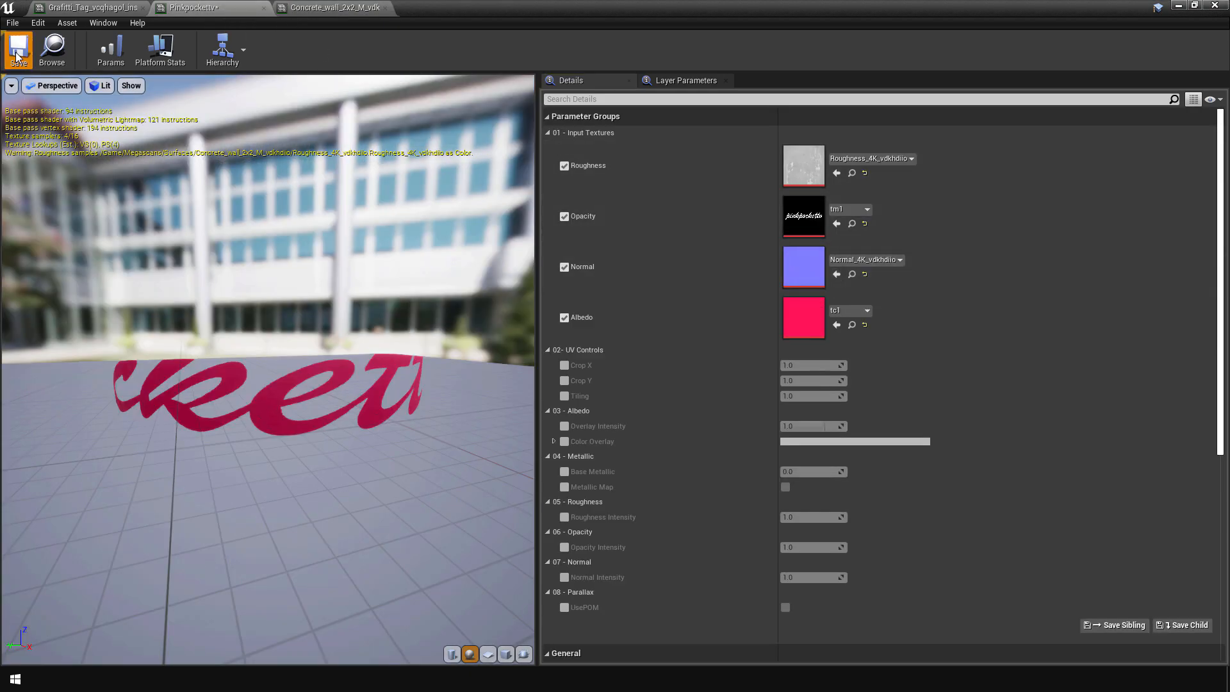
{"action": "left_click", "coordinate": [17, 57]}
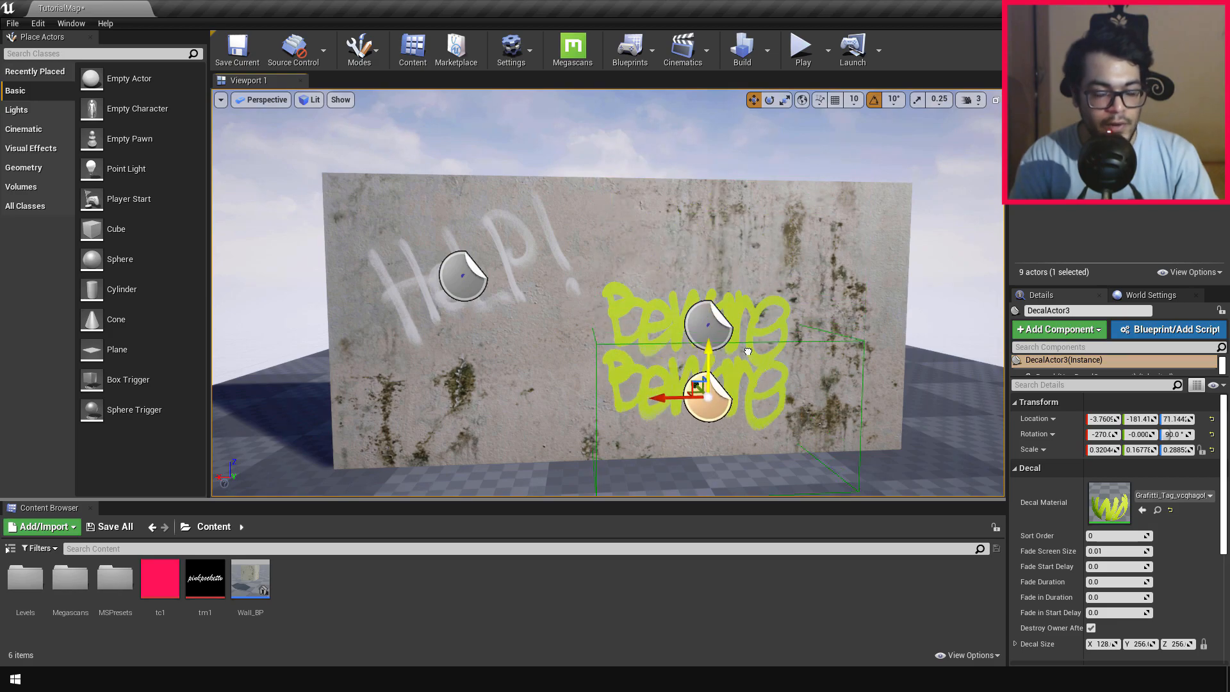
Step: Move the duplicated Beware decal to the lower middle of the wall and assign the Pinkpockettv material instance to it
{"action": "left_click_drag", "start_coordinate": [653, 395], "coordinate": [501, 400]}
{"action": "left_click_drag", "start_coordinate": [546, 356], "coordinate": [548, 347]}
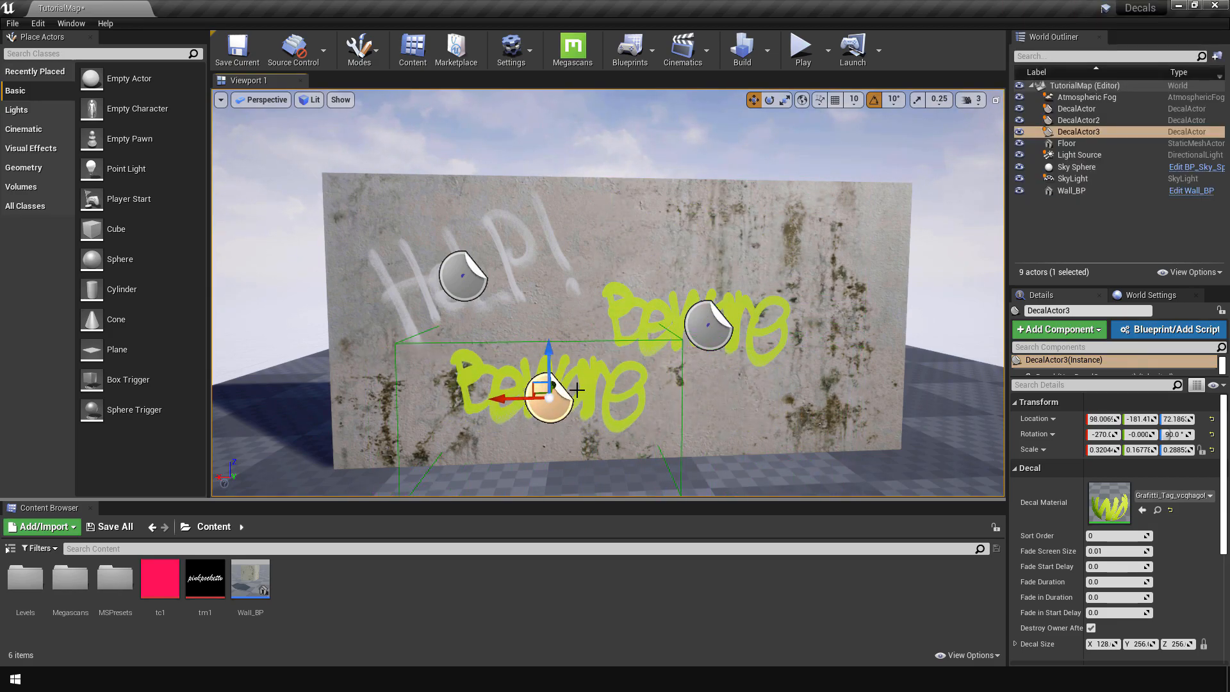
{"action": "left_click", "coordinate": [1153, 496]}
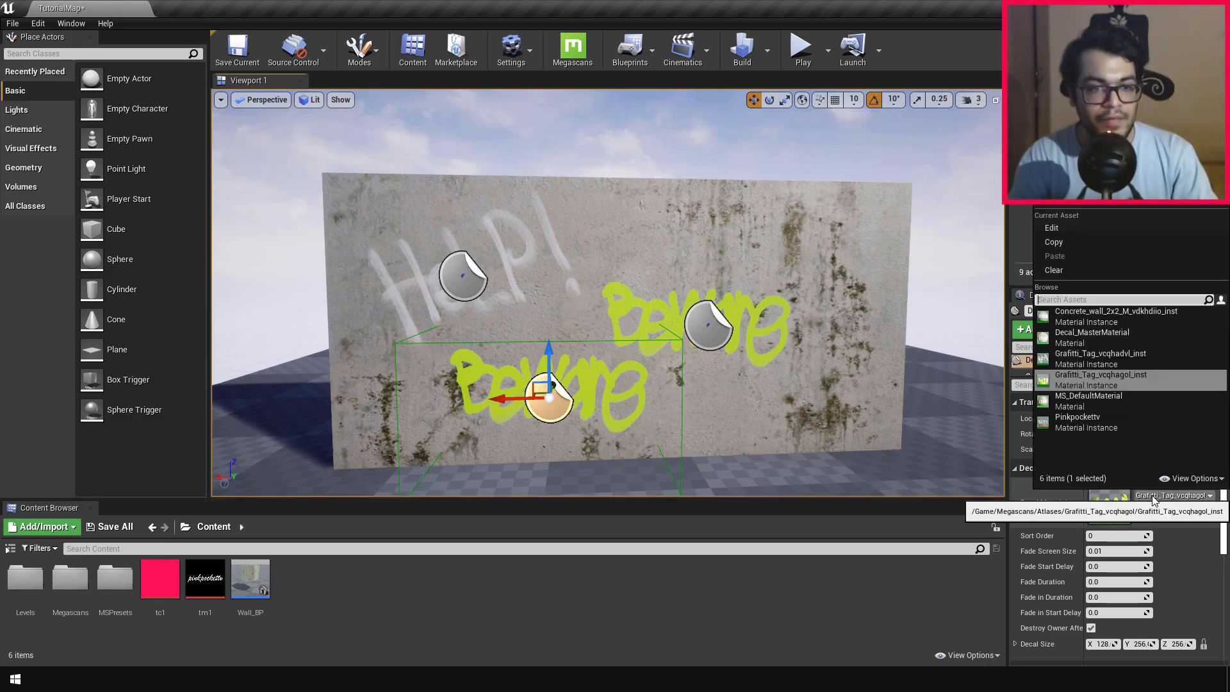
{"action": "left_click", "coordinate": [1120, 420]}
{"action": "mouse_move", "coordinate": [682, 414]}
{"action": "right_mouse_down"}
{"action": "mouse_move", "coordinate": [680, 461]}
{"action": "mouse_move", "coordinate": [682, 430]}
{"action": "right_mouse_up"}
{"action": "key", "text": "w"}
{"action": "key", "text": "s"}
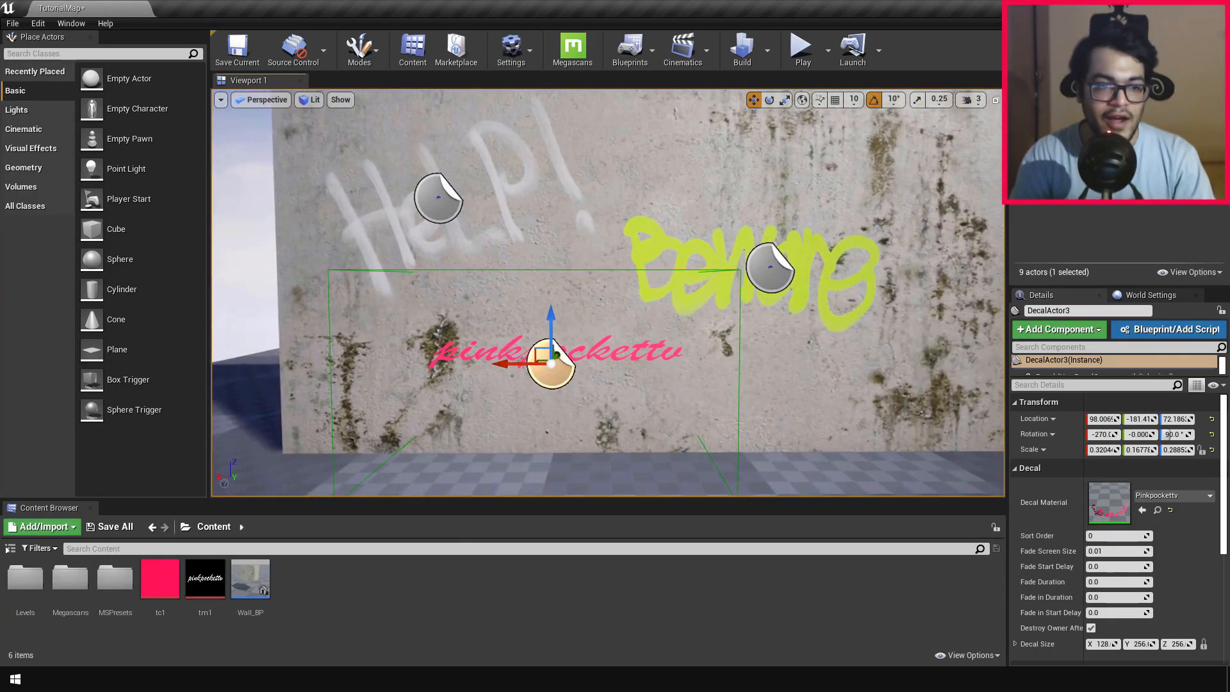
Step: Enlarge the pinkpockettv decal to a scale of about 0.86, 0.44, 0.56, lower it on the wall, and inspect the decals up close
{"action": "mouse_move", "coordinate": [557, 366]}
{"action": "left_mouse_down"}
{"action": "mouse_move", "coordinate": [602, 359]}
{"action": "mouse_move", "coordinate": [593, 349]}
{"action": "mouse_move", "coordinate": [605, 334]}
{"action": "mouse_move", "coordinate": [579, 365]}
{"action": "left_mouse_up"}
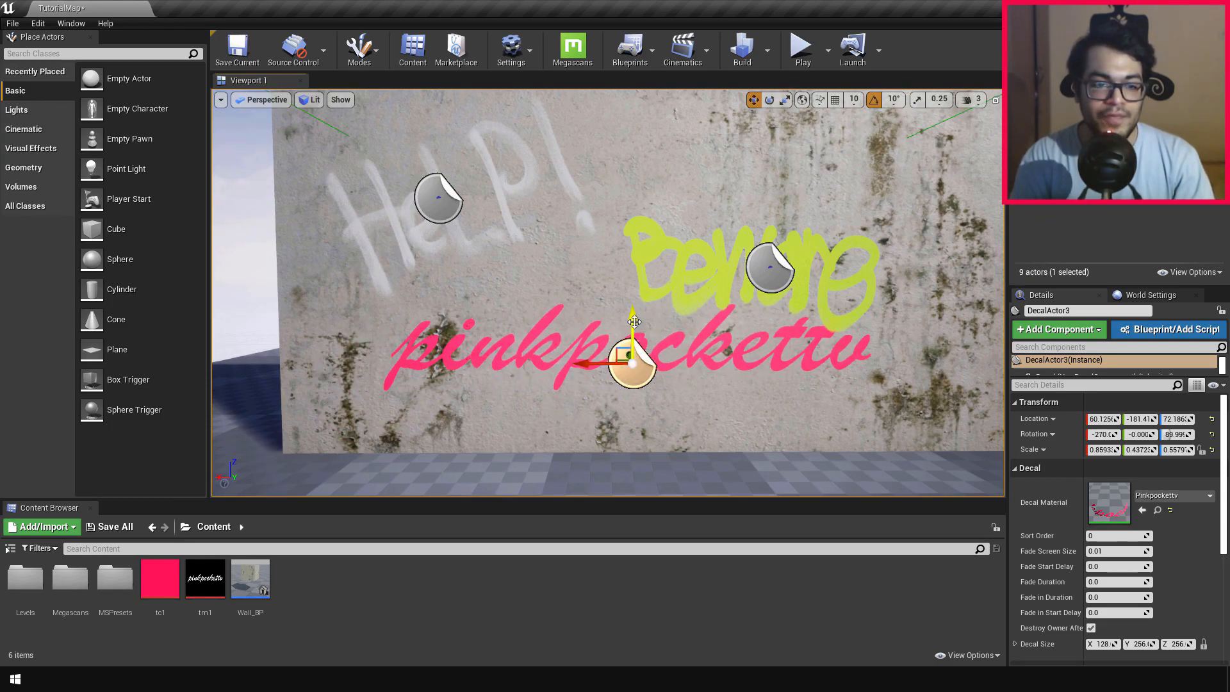
{"action": "scroll", "coordinate": [578, 285], "scroll_direction": "down", "scroll_amount": 4}
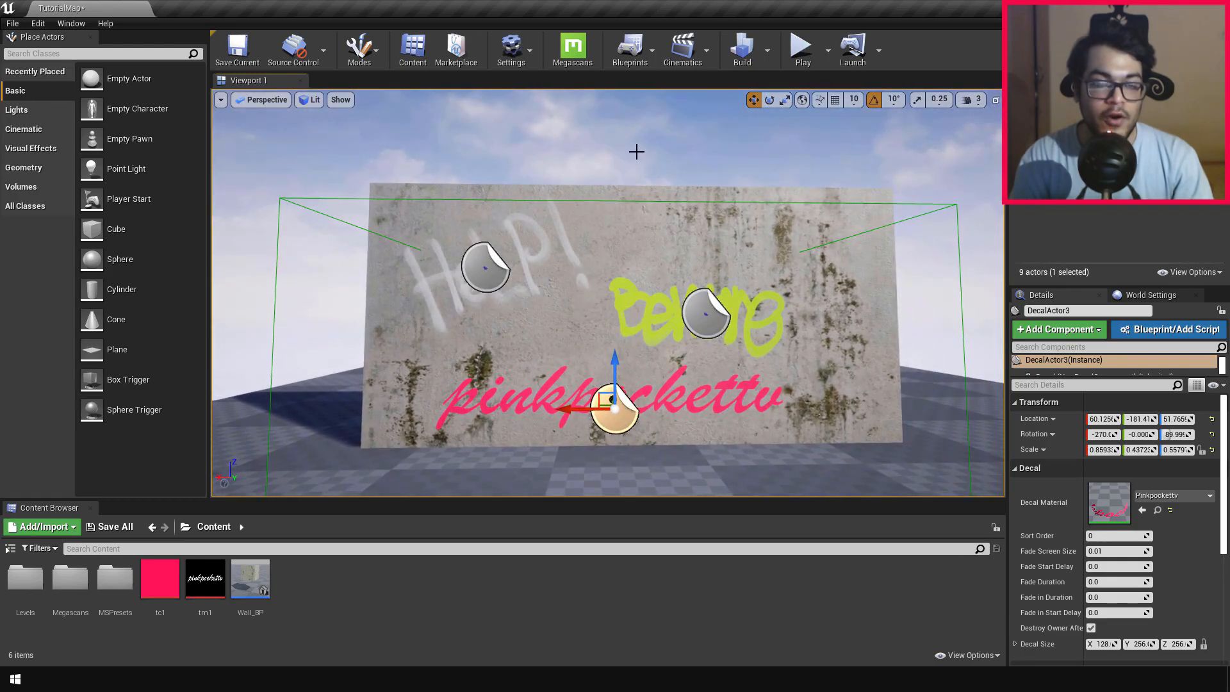
{"action": "key", "text": "w"}
{"action": "right_click_drag", "start_coordinate": [767, 340], "coordinate": [804, 363]}
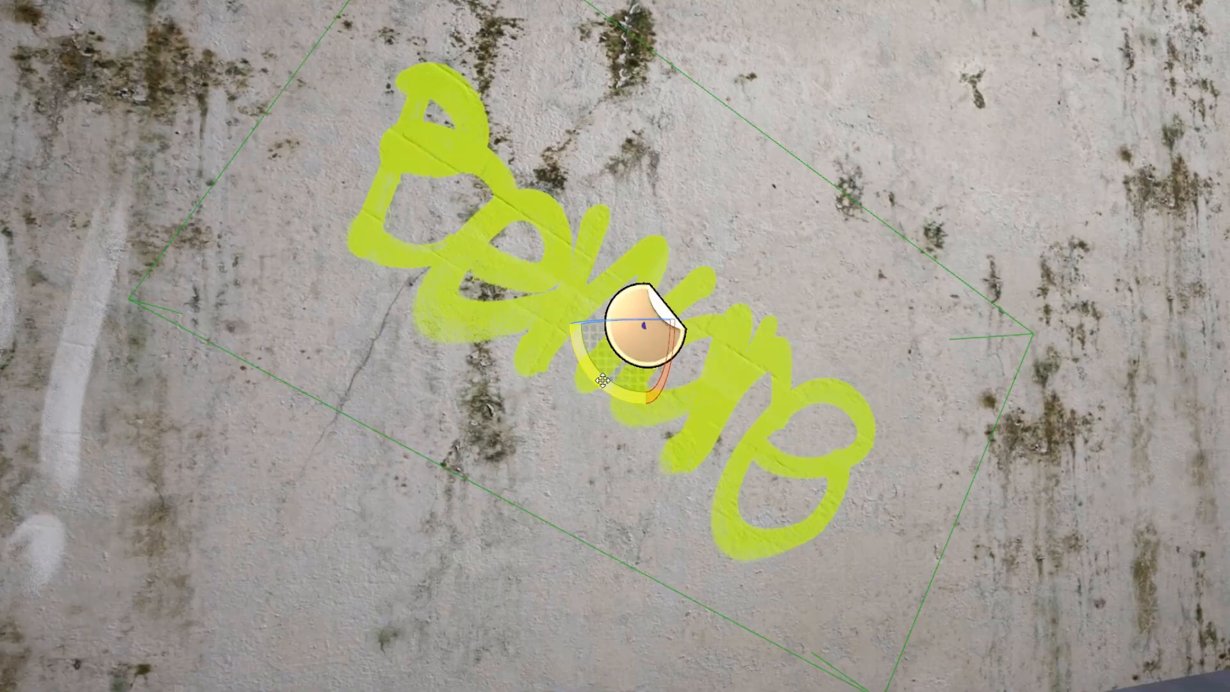
{"action": "left_click_drag", "start_coordinate": [649, 399], "coordinate": [567, 346]}
{"action": "left_click_drag", "start_coordinate": [645, 295], "coordinate": [671, 363]}
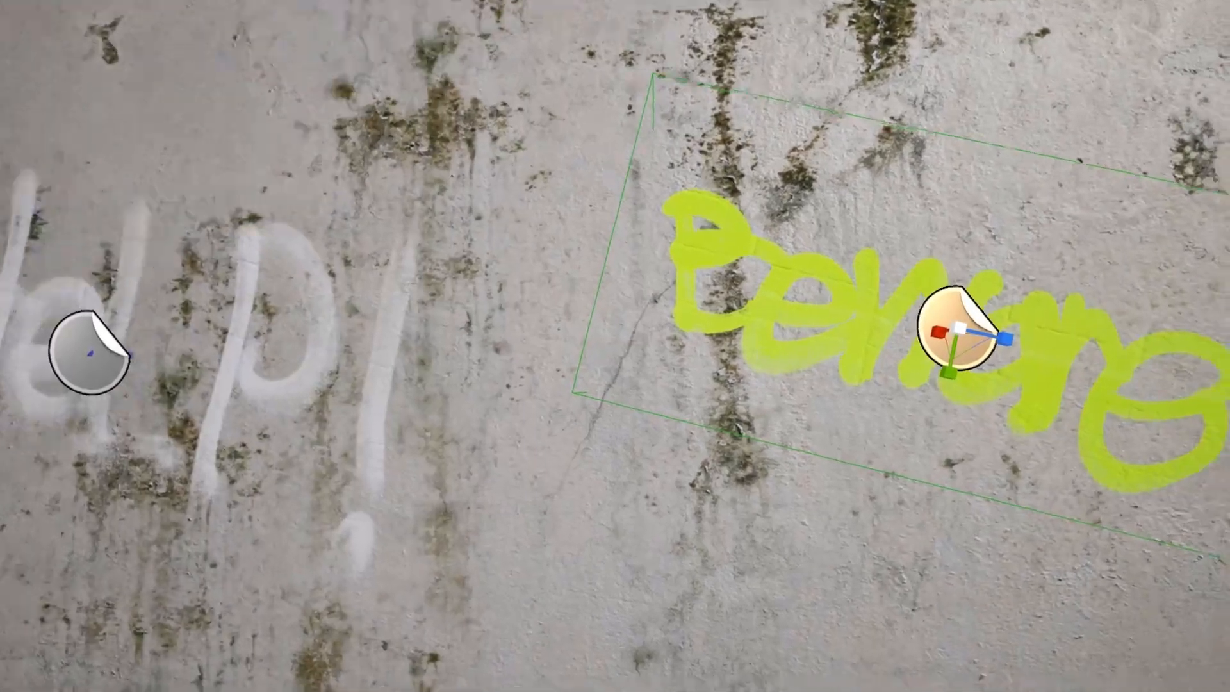